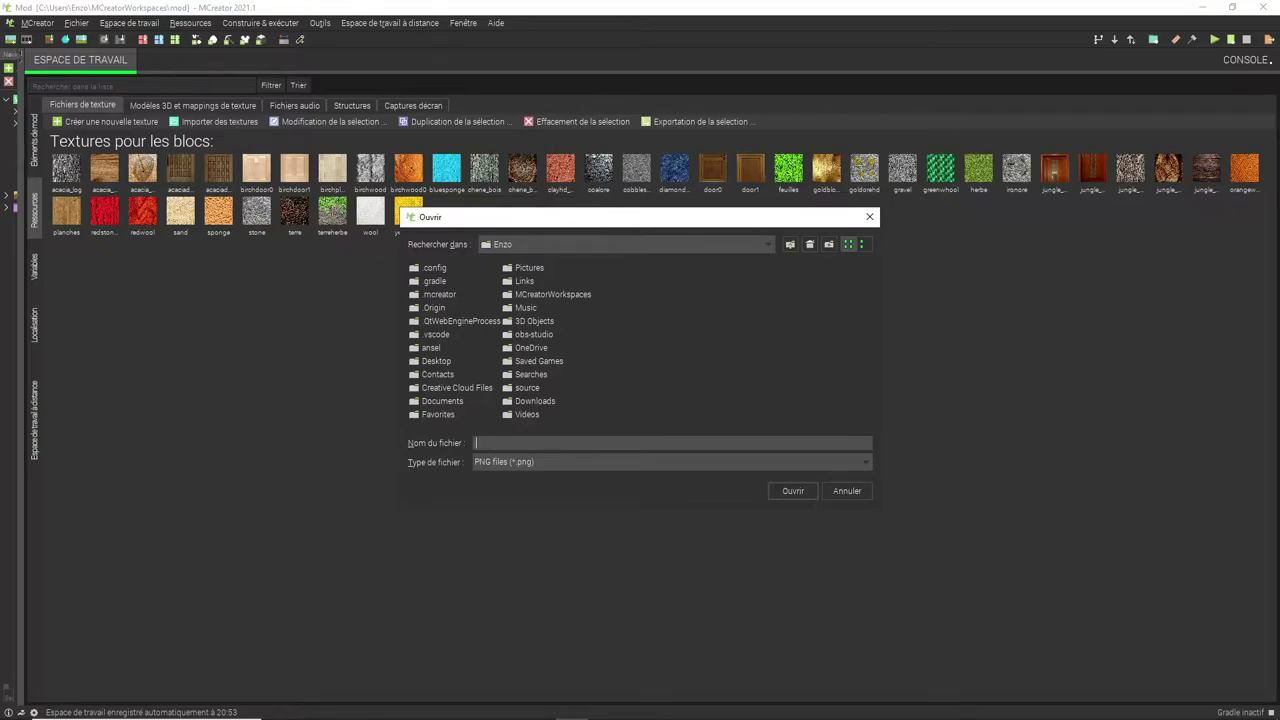
Import Spruce Trunk_adobespark.png and Spruce Trunk1_adobespark (1).png from the Textures MCreator folder on the Desktop as block textures
double_click(436, 361)
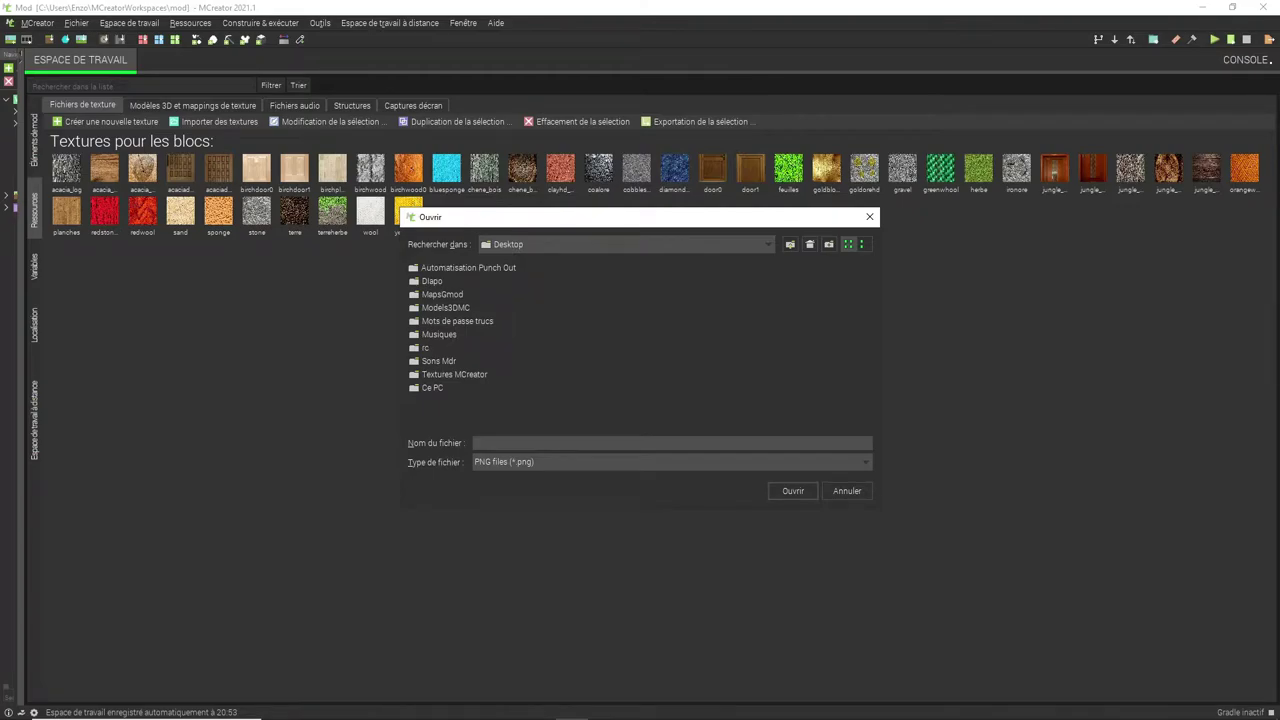
double_click(454, 374)
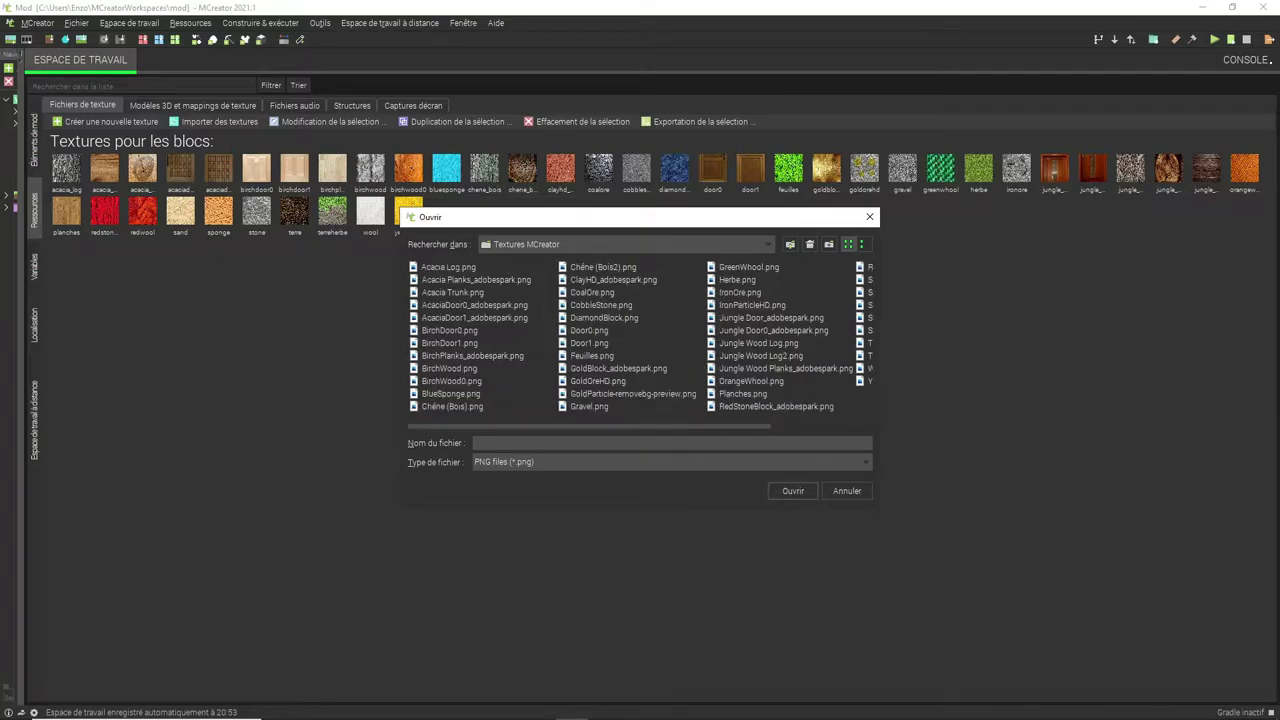
scroll(785, 337, "down", 2)
left_click(788, 304)
left_click(792, 317, "ctrl")
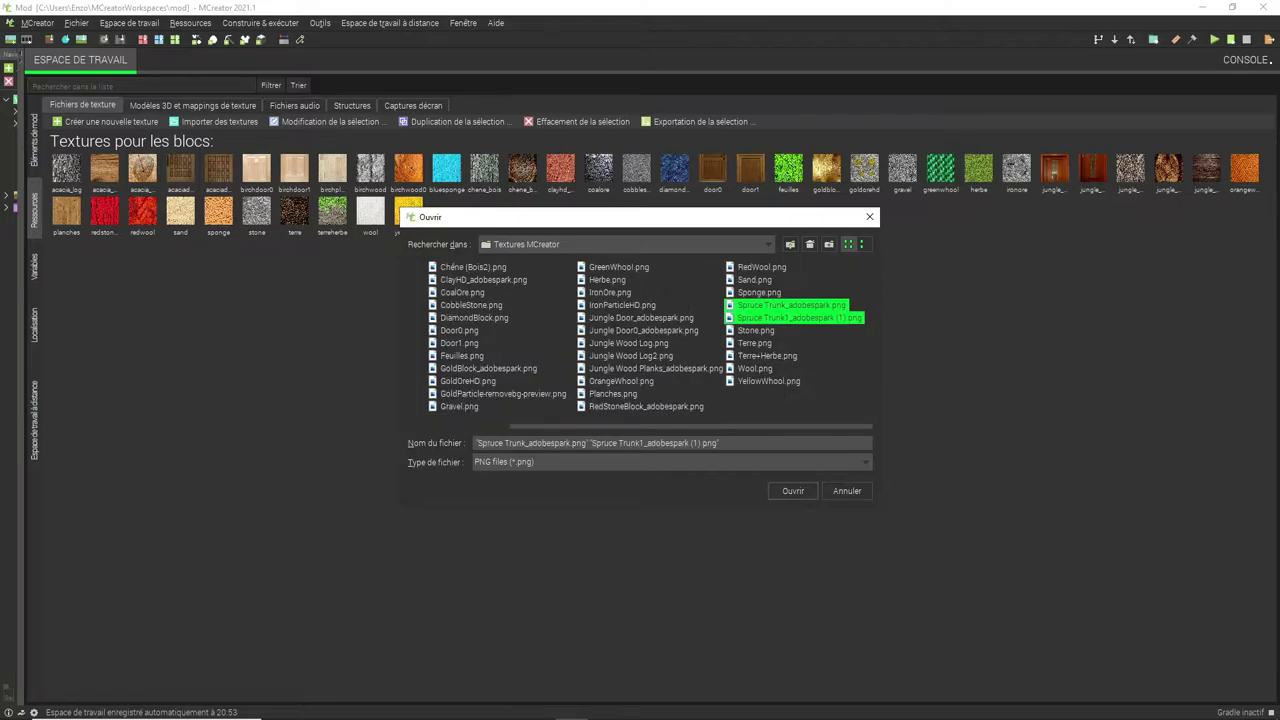
left_click(847, 491)
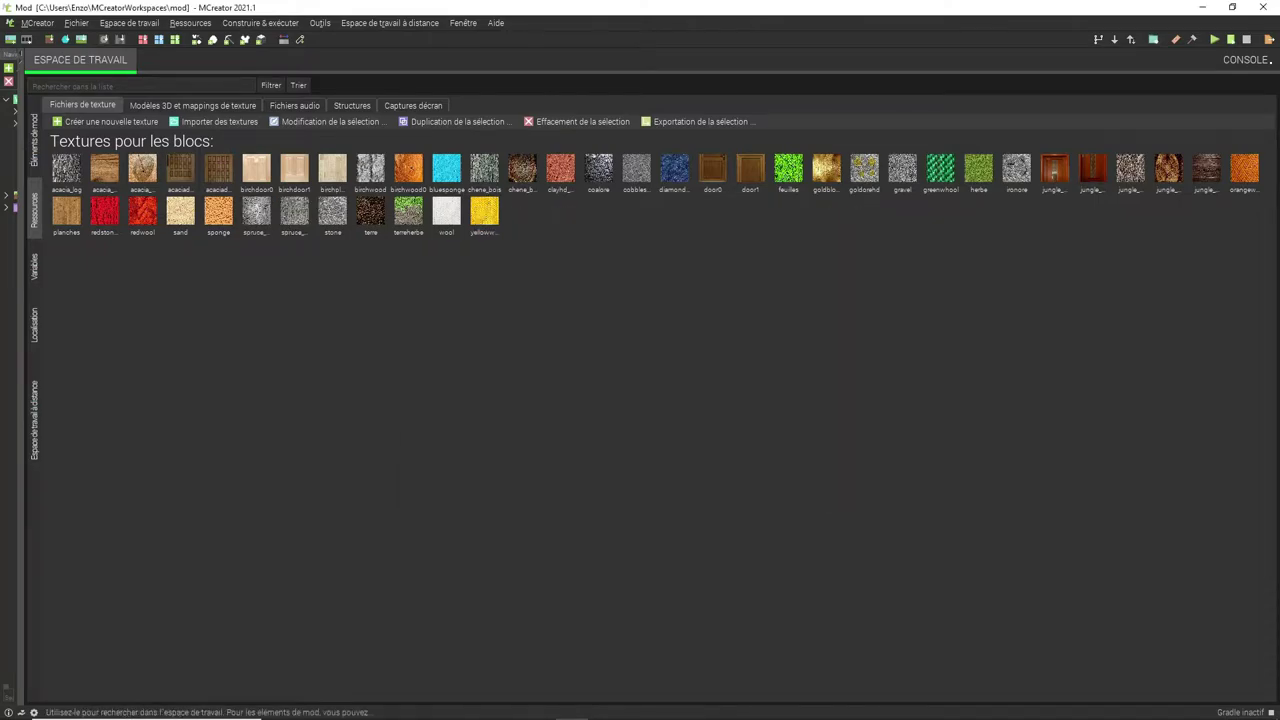
Switch to the mod elements list and bring up the element types that can be added
left_click(34, 140)
left_click(60, 112)
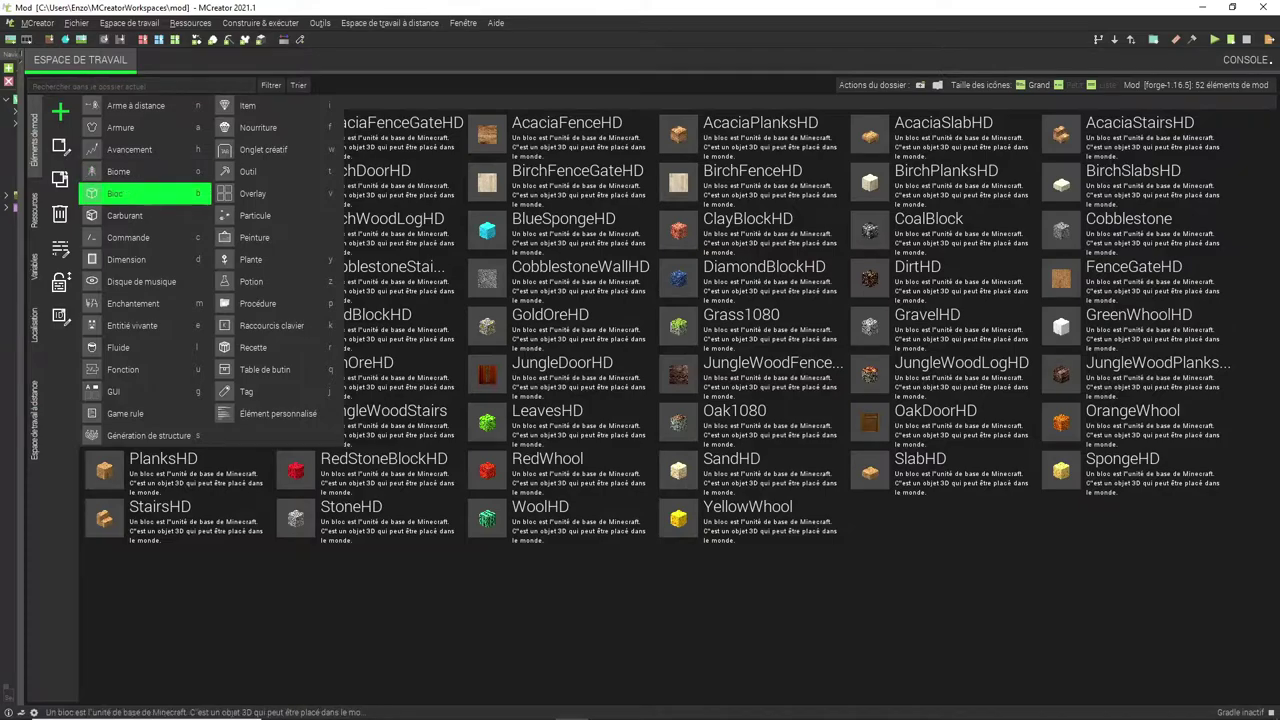
left_click(130, 194)
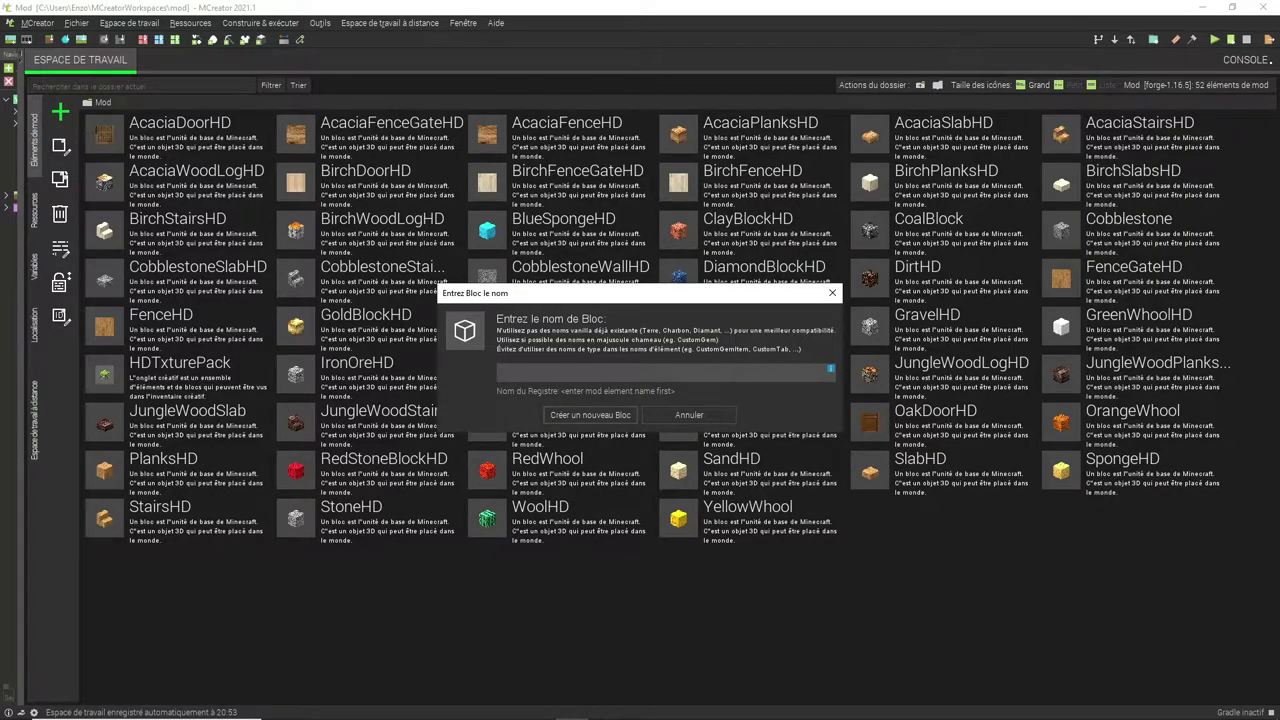
left_click(832, 293)
left_click(60, 112)
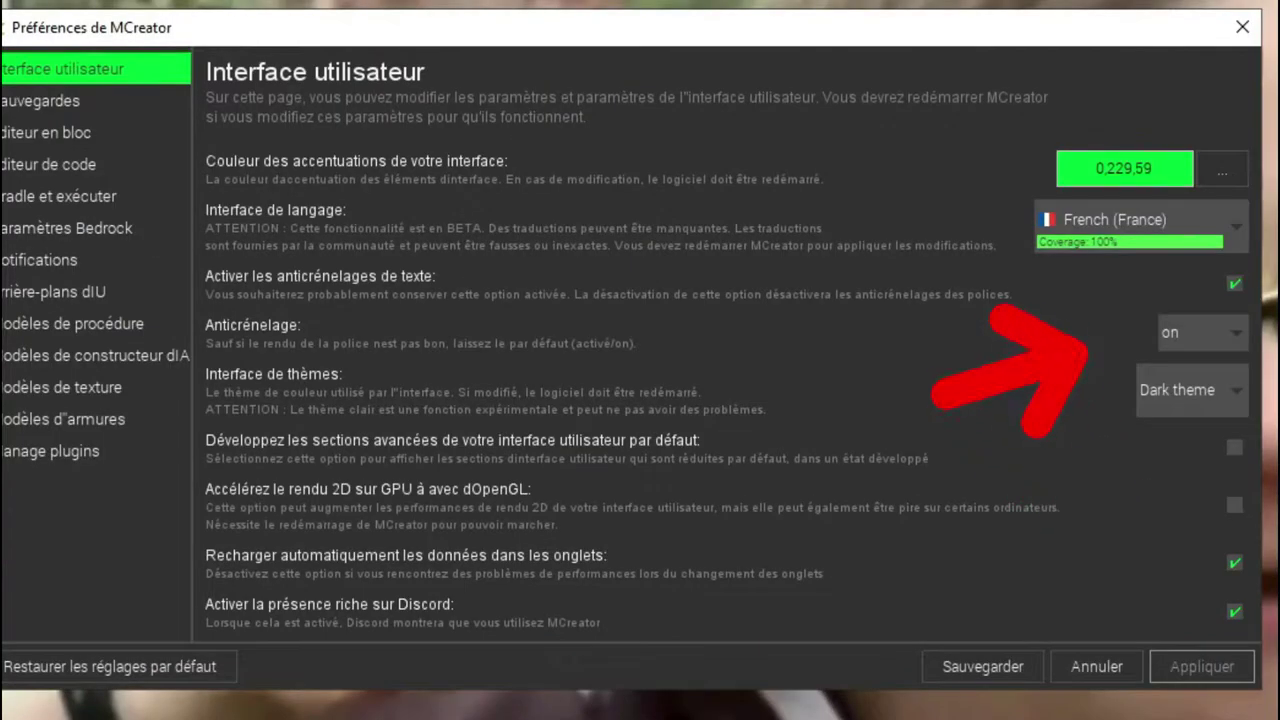
Choose French (France) as the interface language and apply the preferences
left_click(1140, 226)
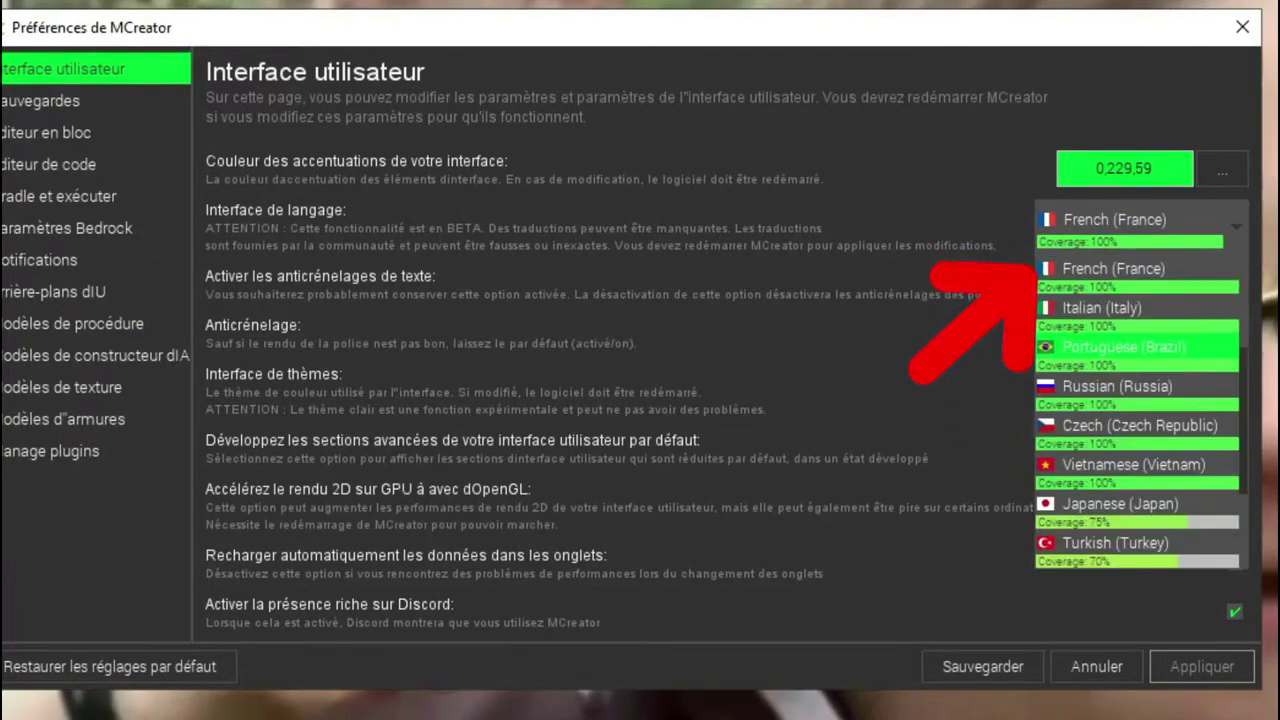
scroll(1137, 346, "up", 2)
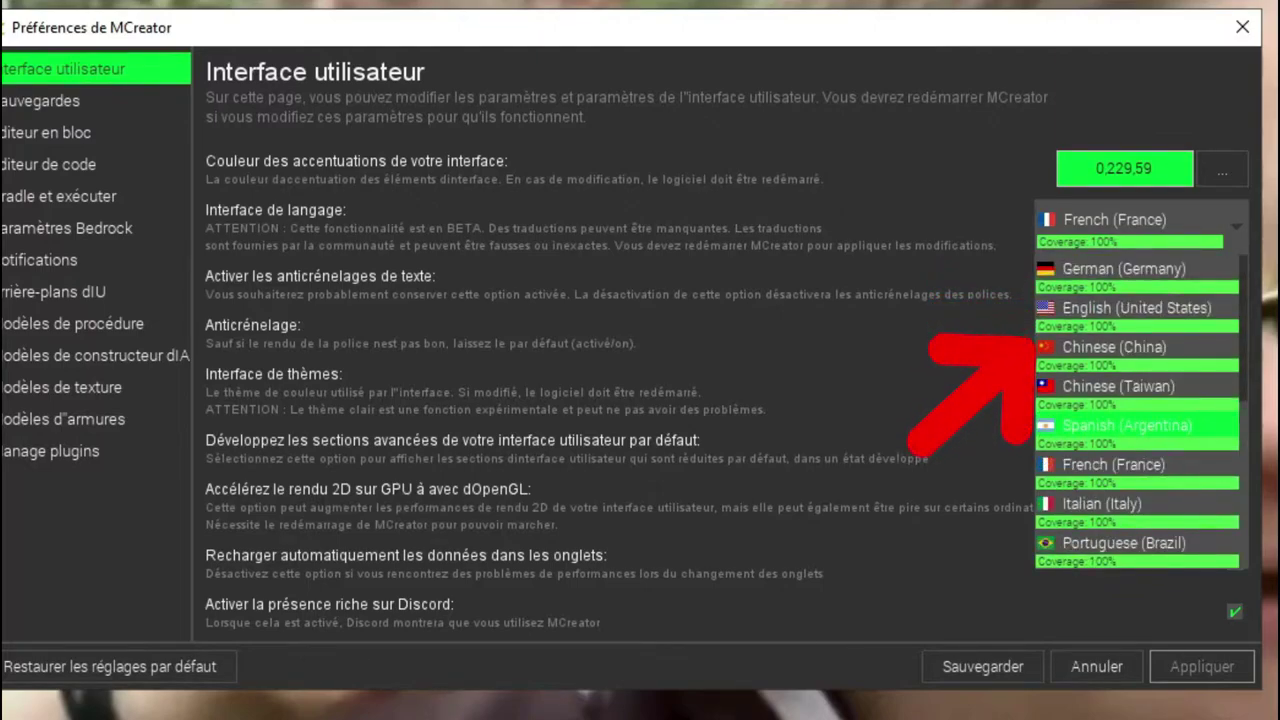
scroll(1137, 428, "down", 1)
left_click(1137, 350)
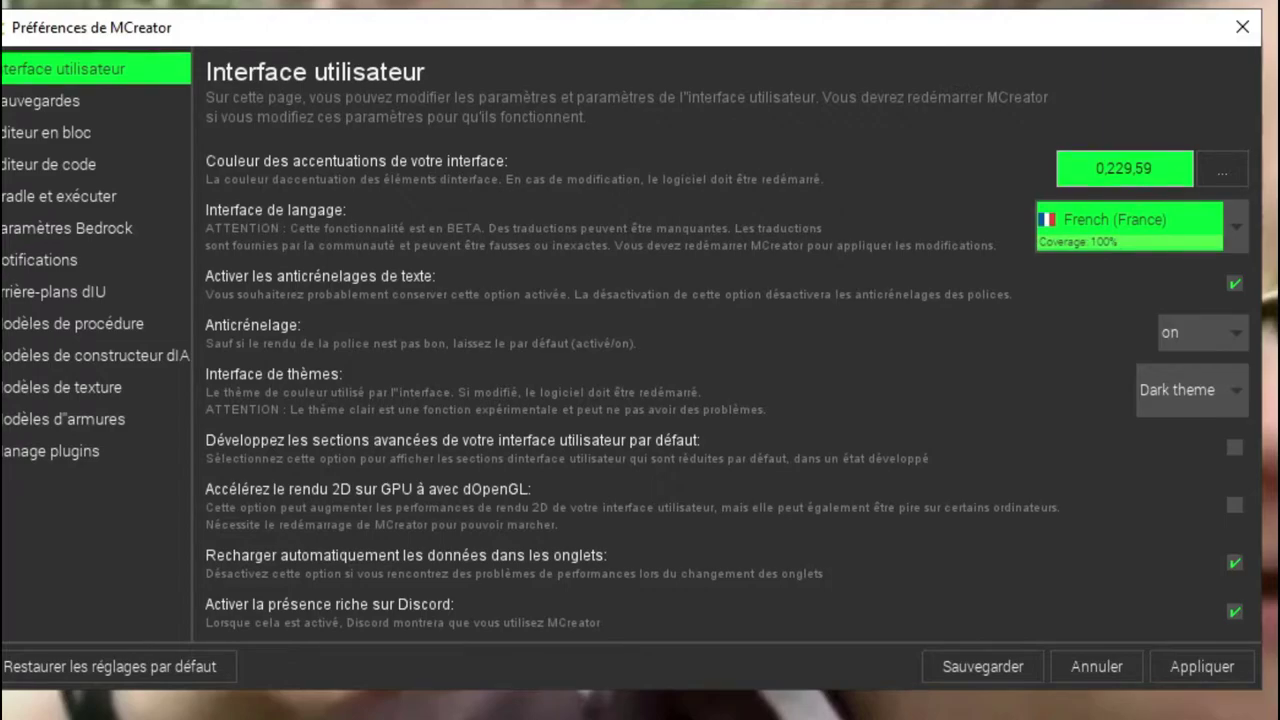
left_click(1202, 667)
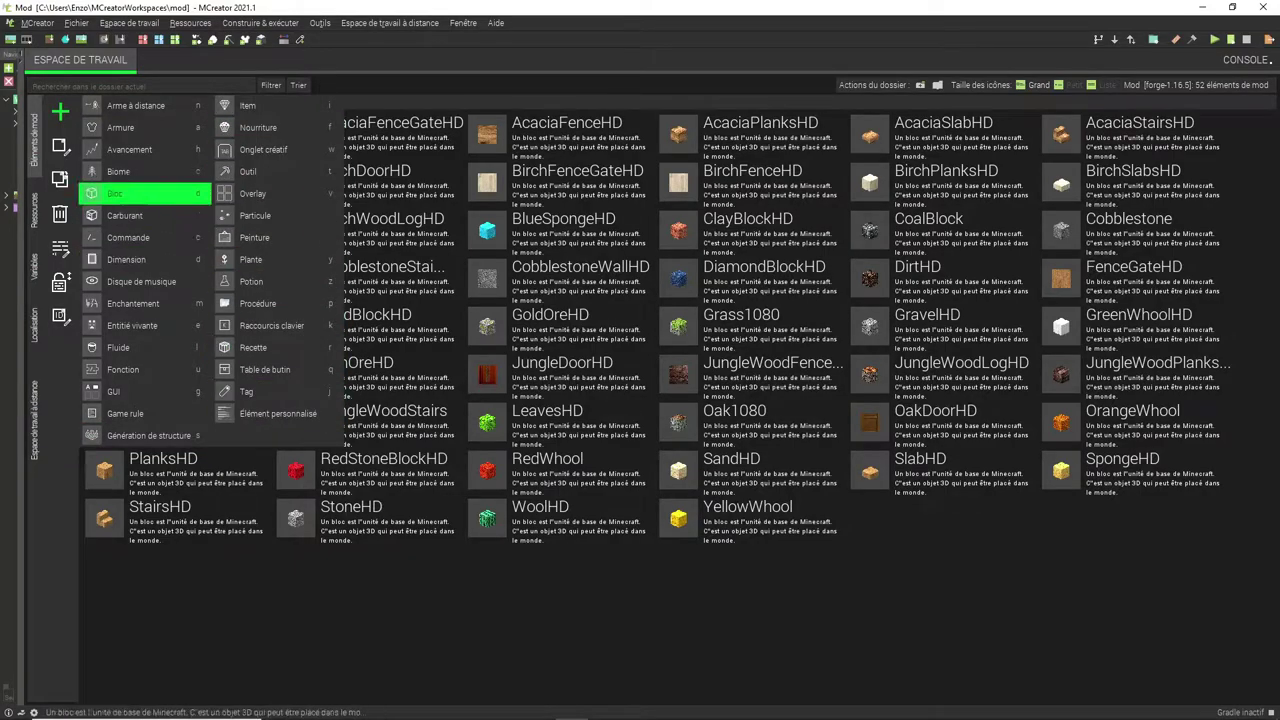
Create a new block element named SpruceWoodLogHD
left_click(130, 193)
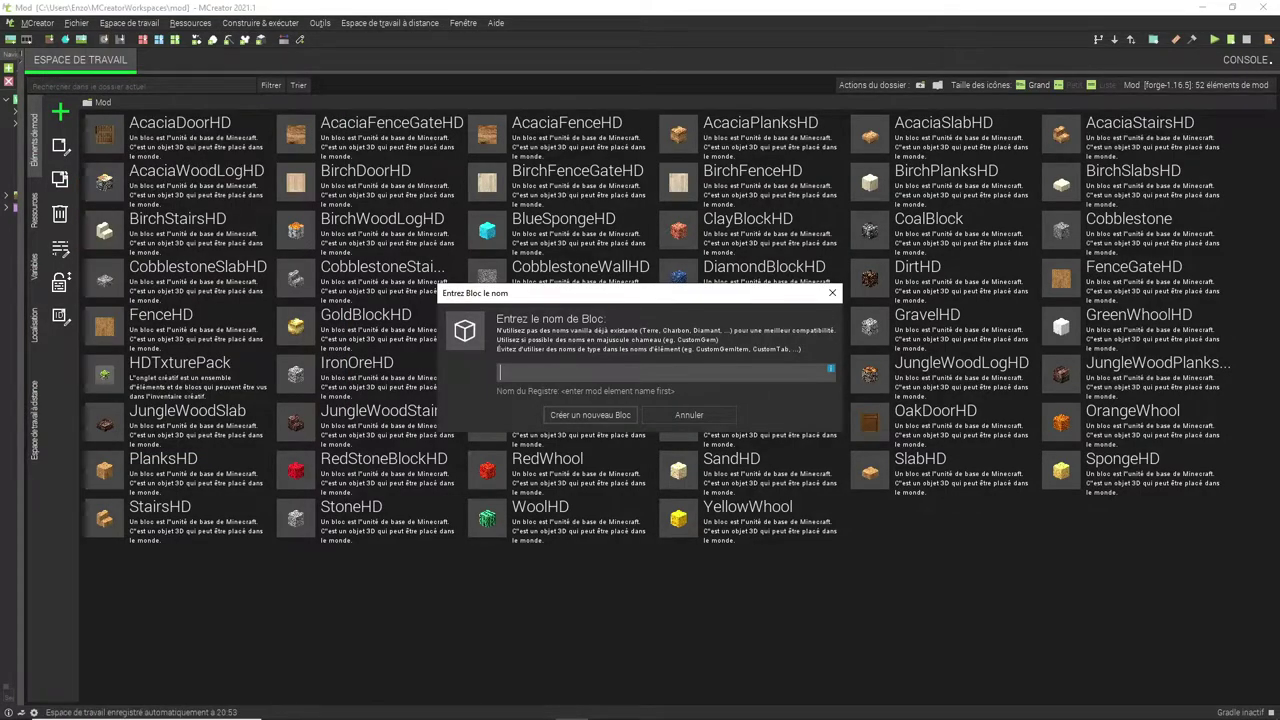
type("SpruceWoodLogHD")
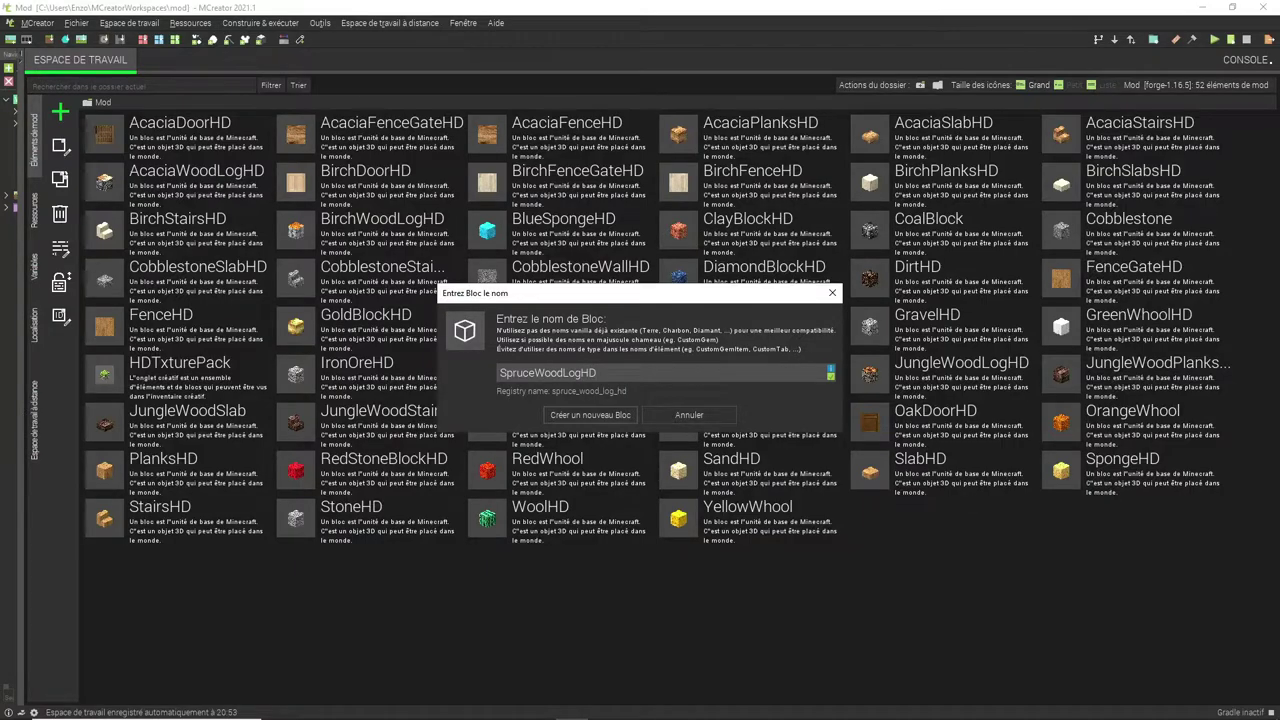
key("Return")
Assign the spruce_trunk1_adobespark_1 texture to the top face of the block
left_click(342, 236)
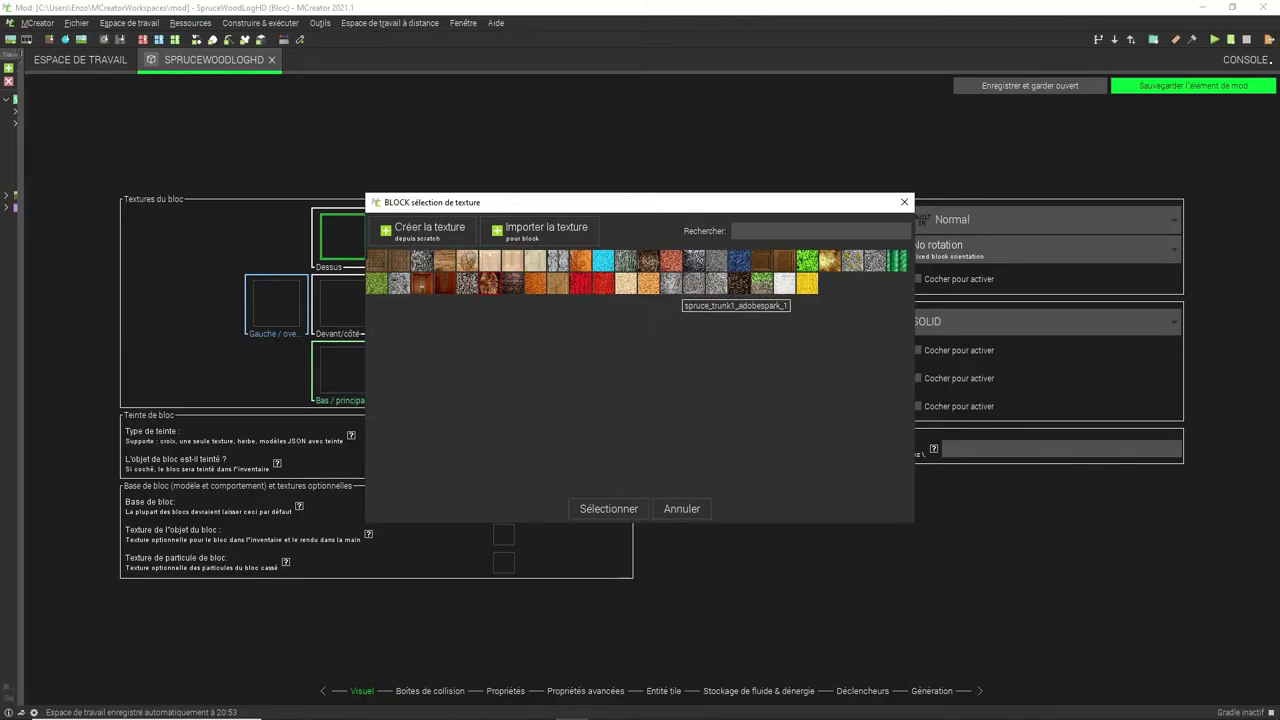
double_click(694, 283)
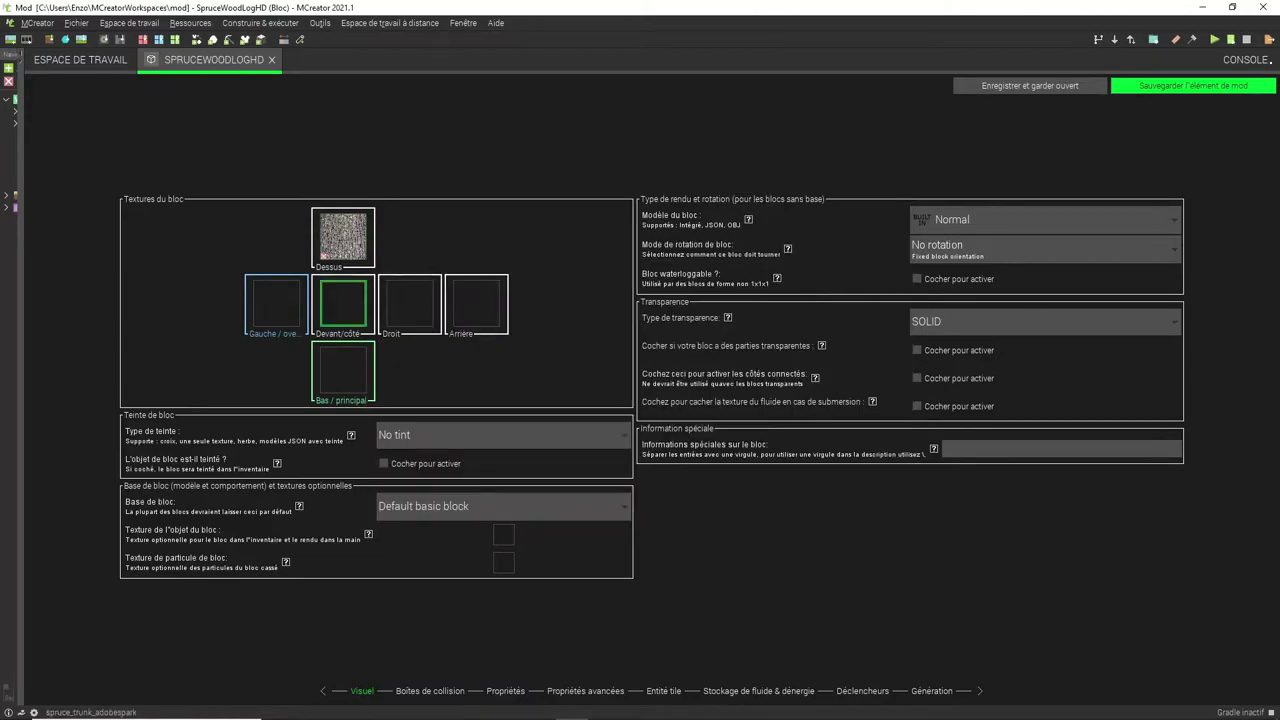
left_click(343, 236)
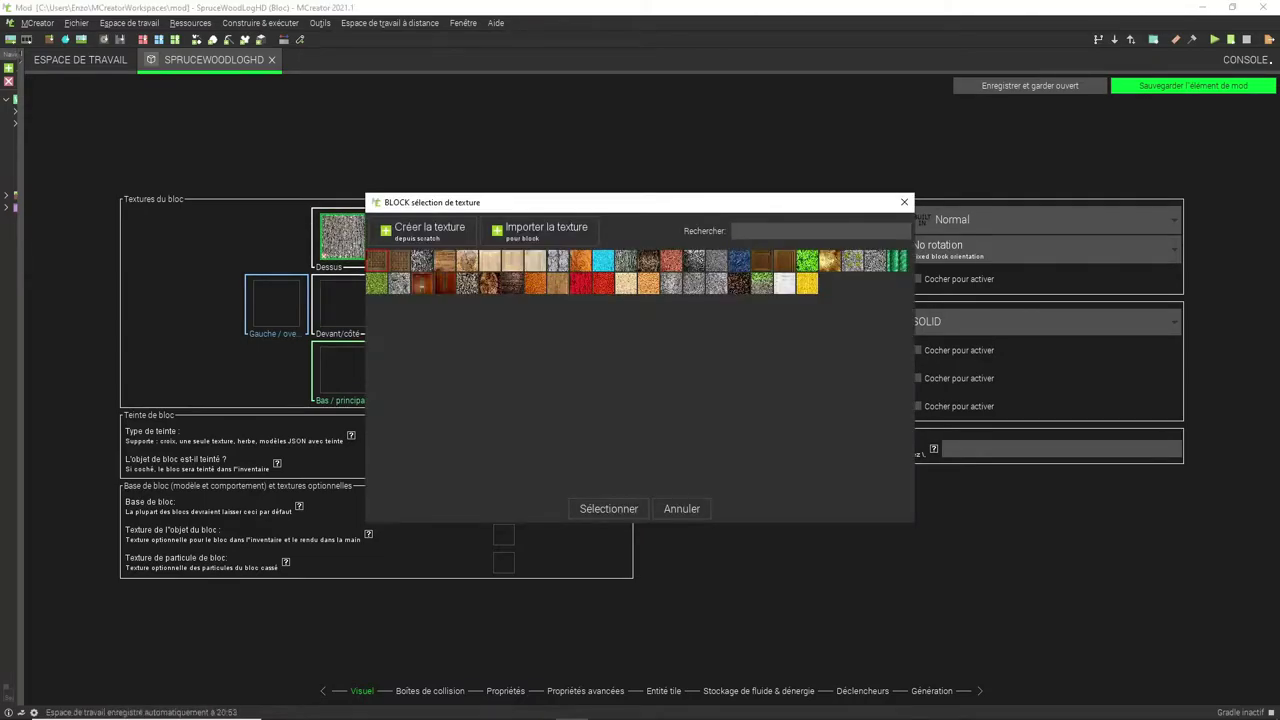
left_click(608, 508)
Assign the spruce_trunk_adobespark bark texture to the block's front and left faces
left_click(341, 303)
double_click(694, 283)
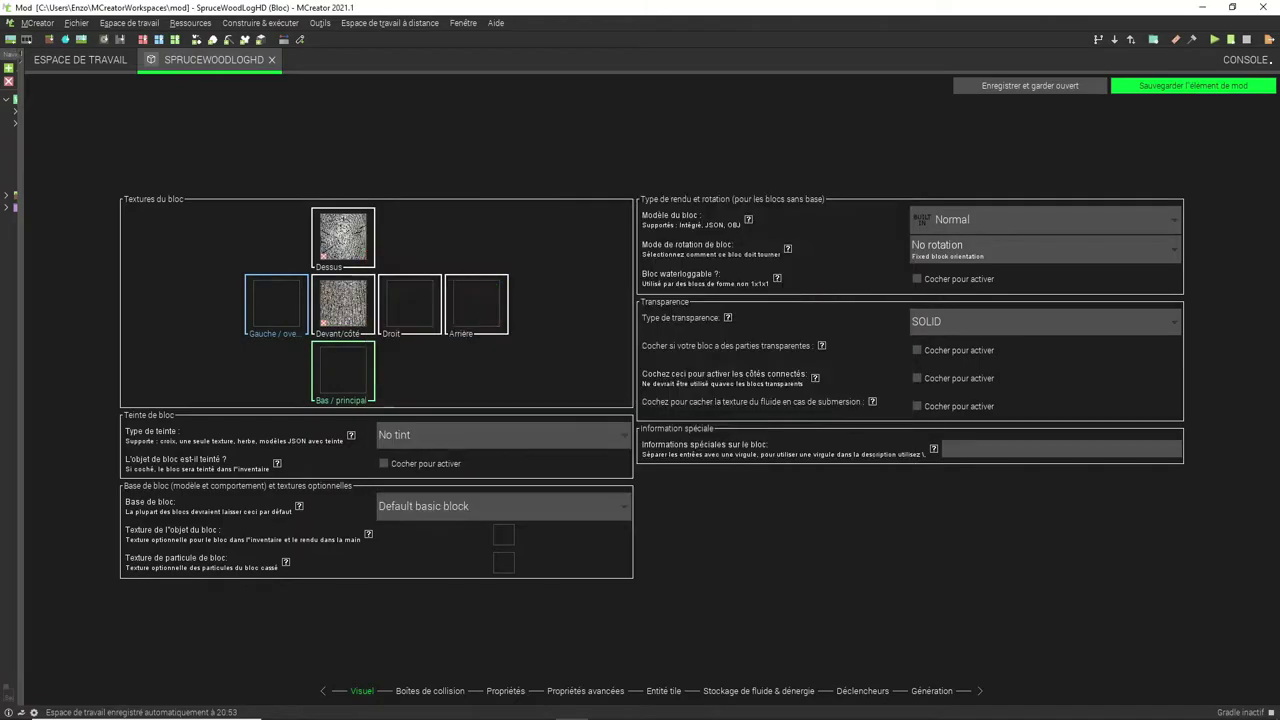
left_click(276, 303)
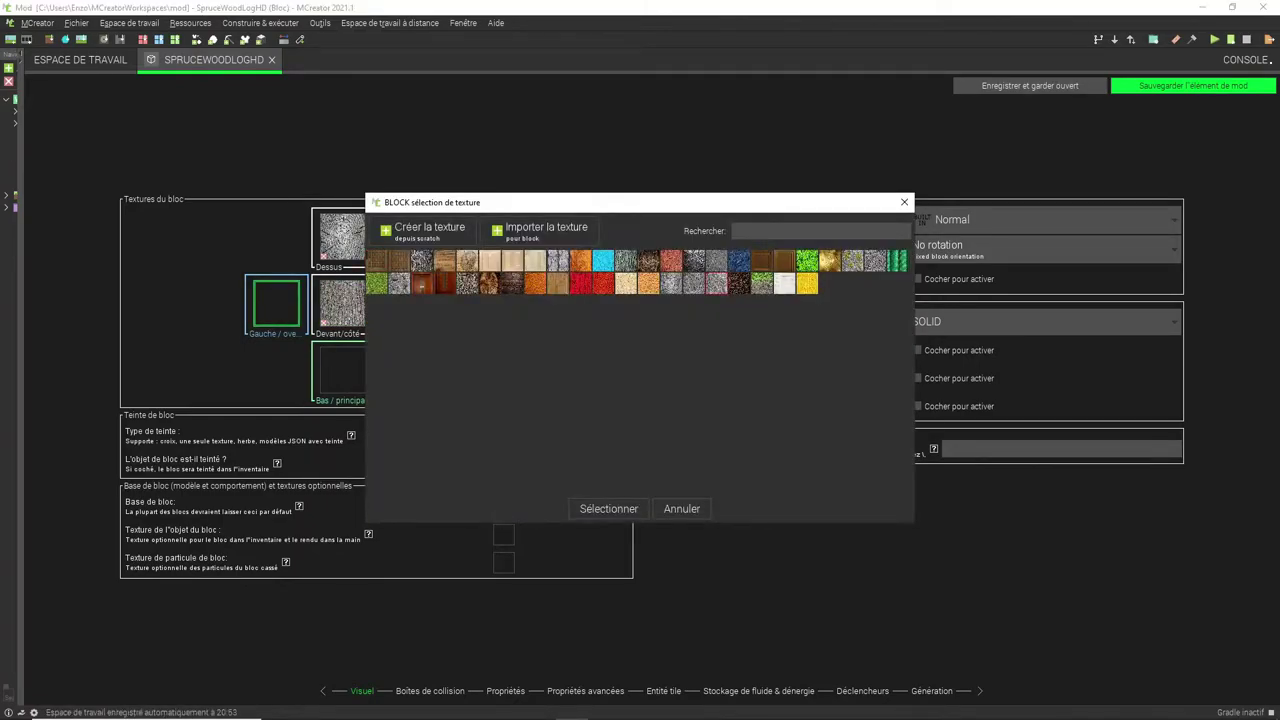
double_click(694, 283)
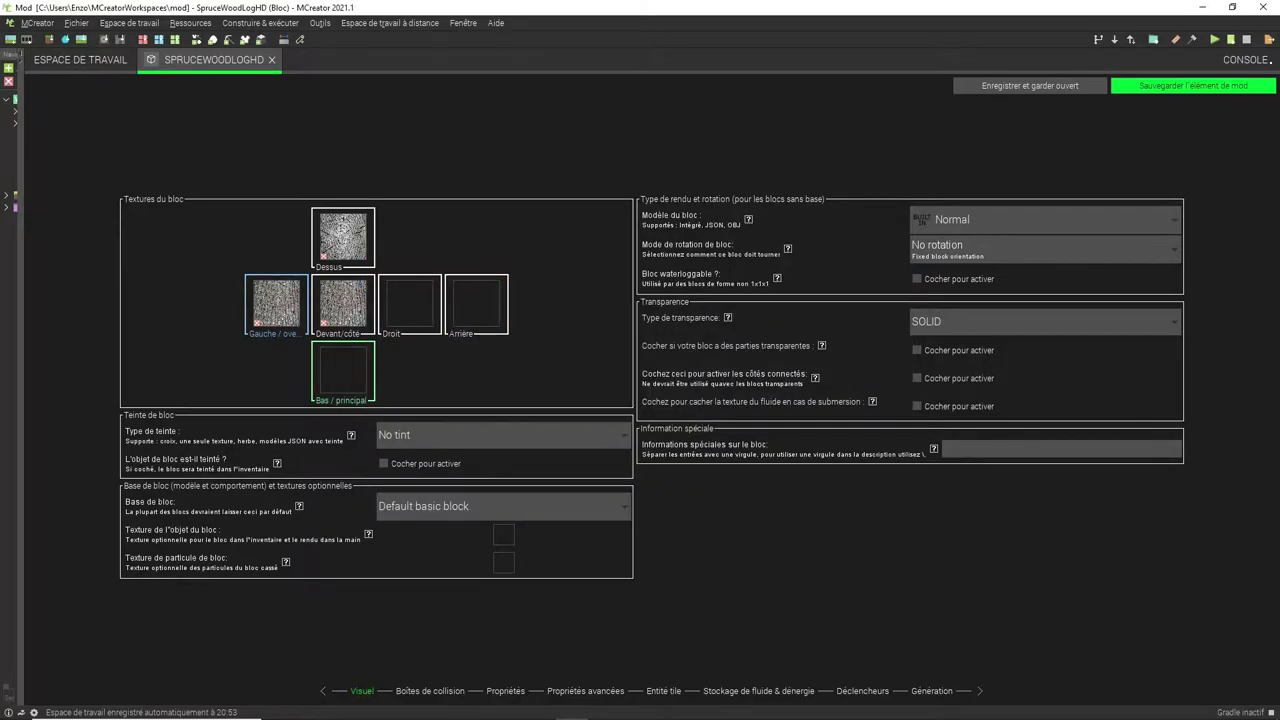
Assign spruce_trunk_adobespark to the block's right and back faces, and spruce_trunk1_adobespark_1 to its bottom face
left_click(410, 303)
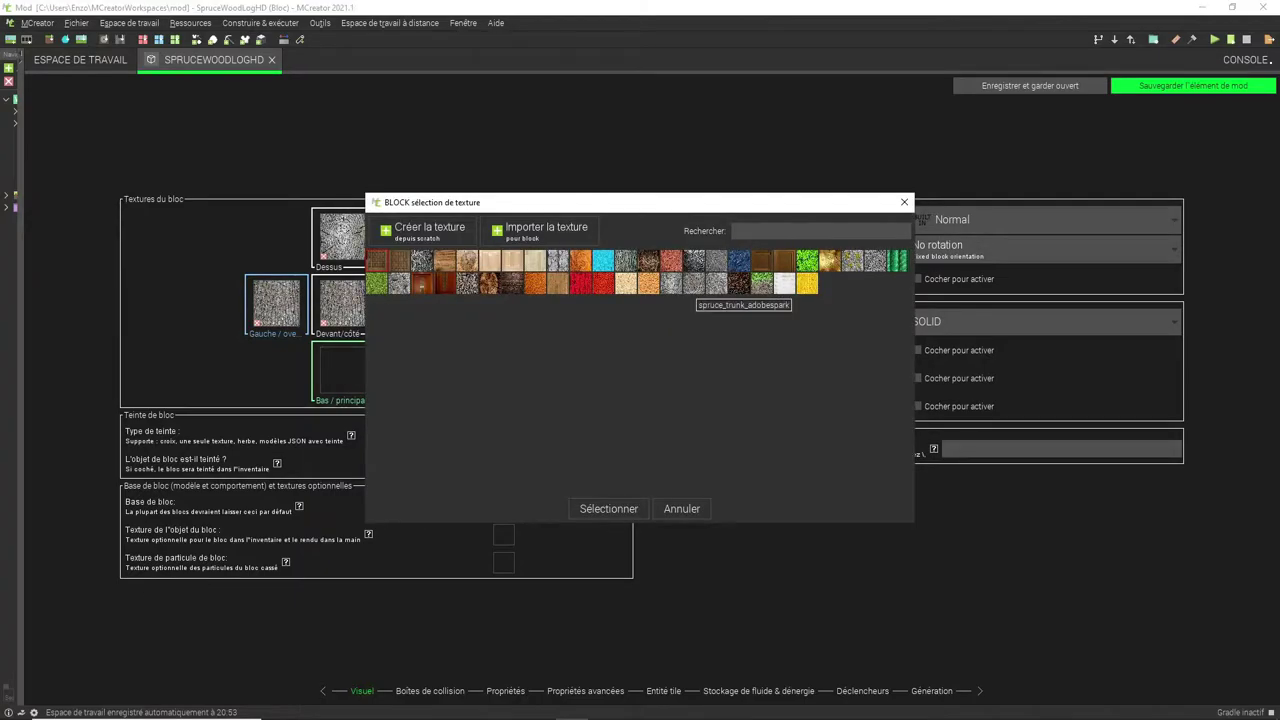
double_click(694, 283)
left_click(475, 303)
double_click(694, 283)
left_click(343, 370)
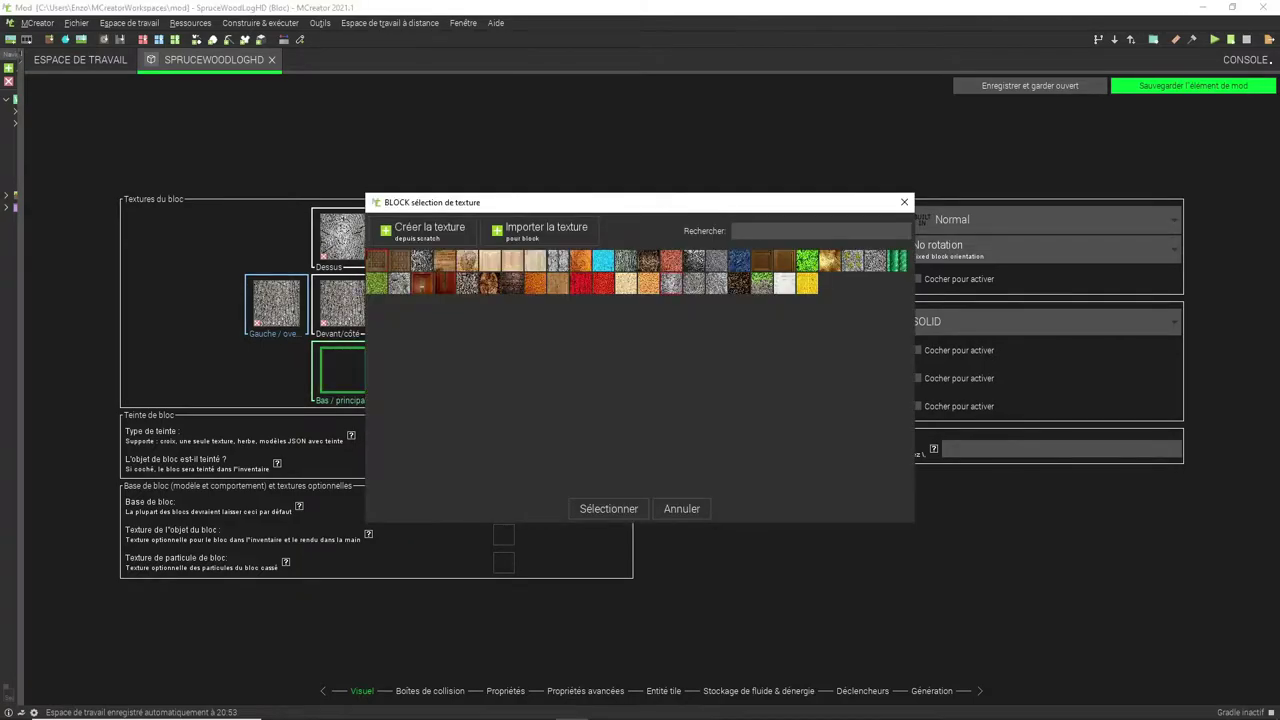
double_click(716, 283)
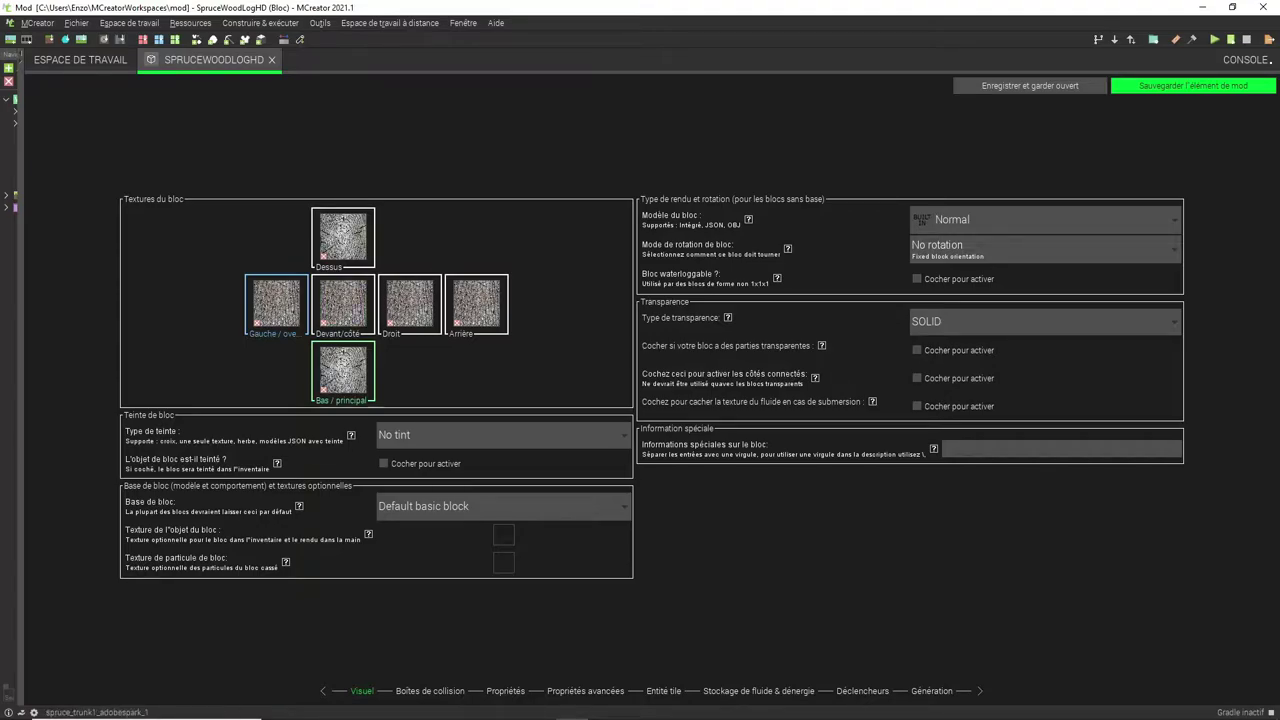
Try the Grass block model on the block and return it to the Normal model
left_click(1044, 220)
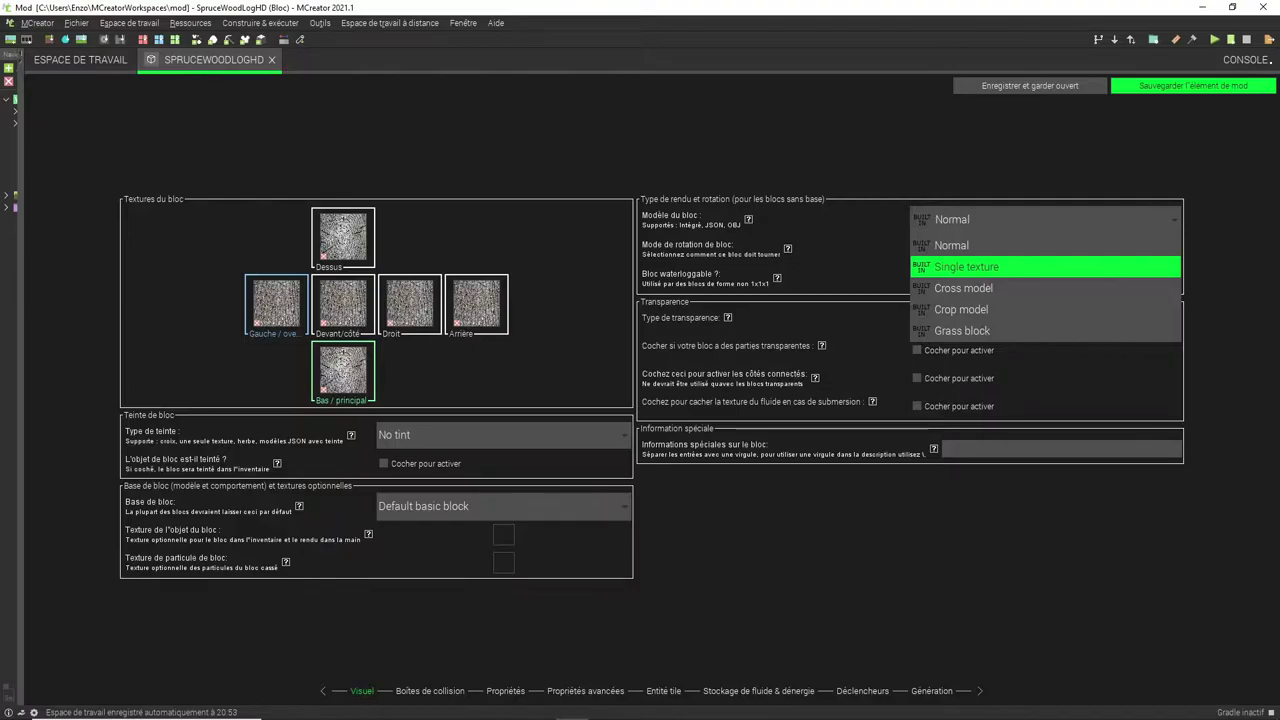
left_click(1000, 331)
left_click(1000, 220)
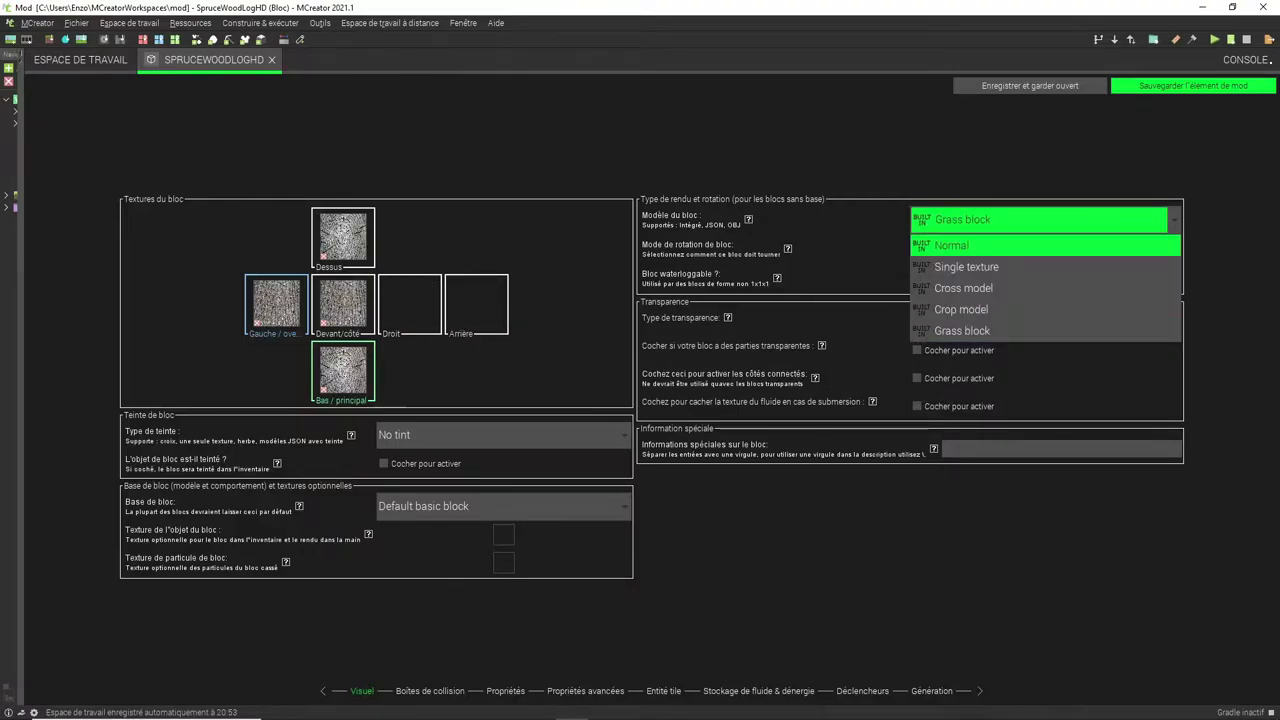
left_click(990, 246)
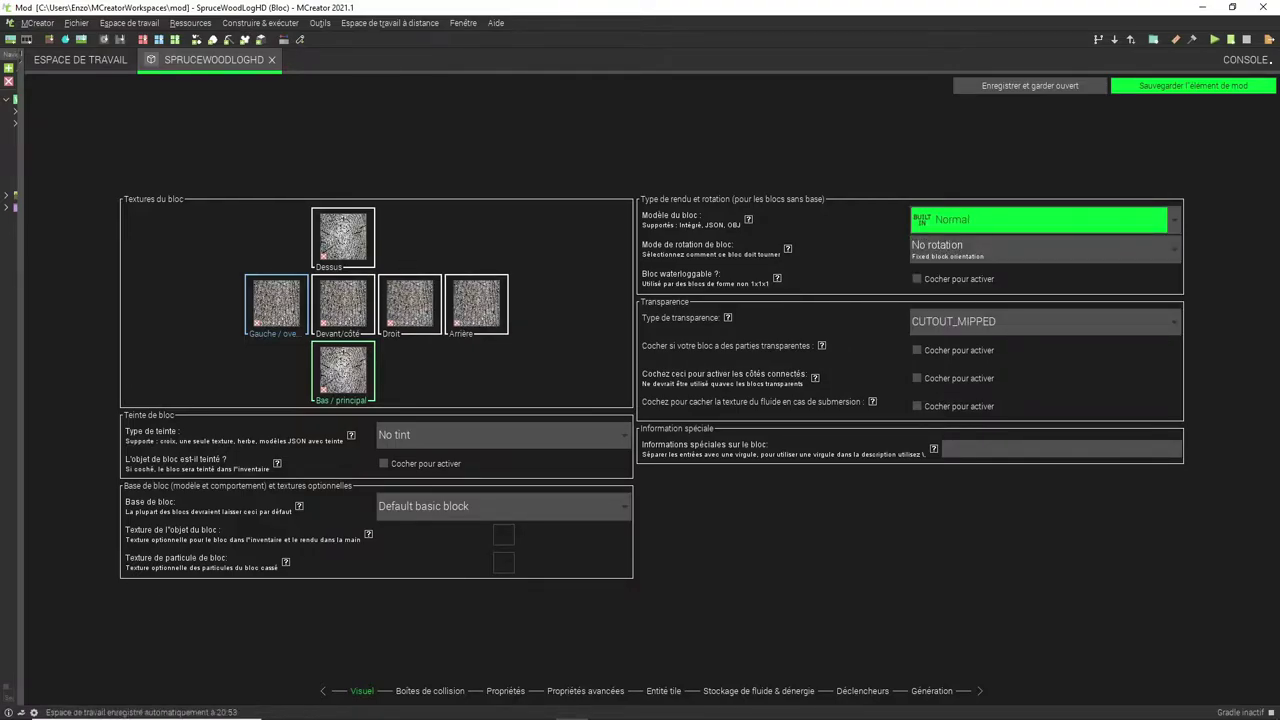
Set the block's rotation mode to Log rotation (X/Y/Z)
left_click(1044, 250)
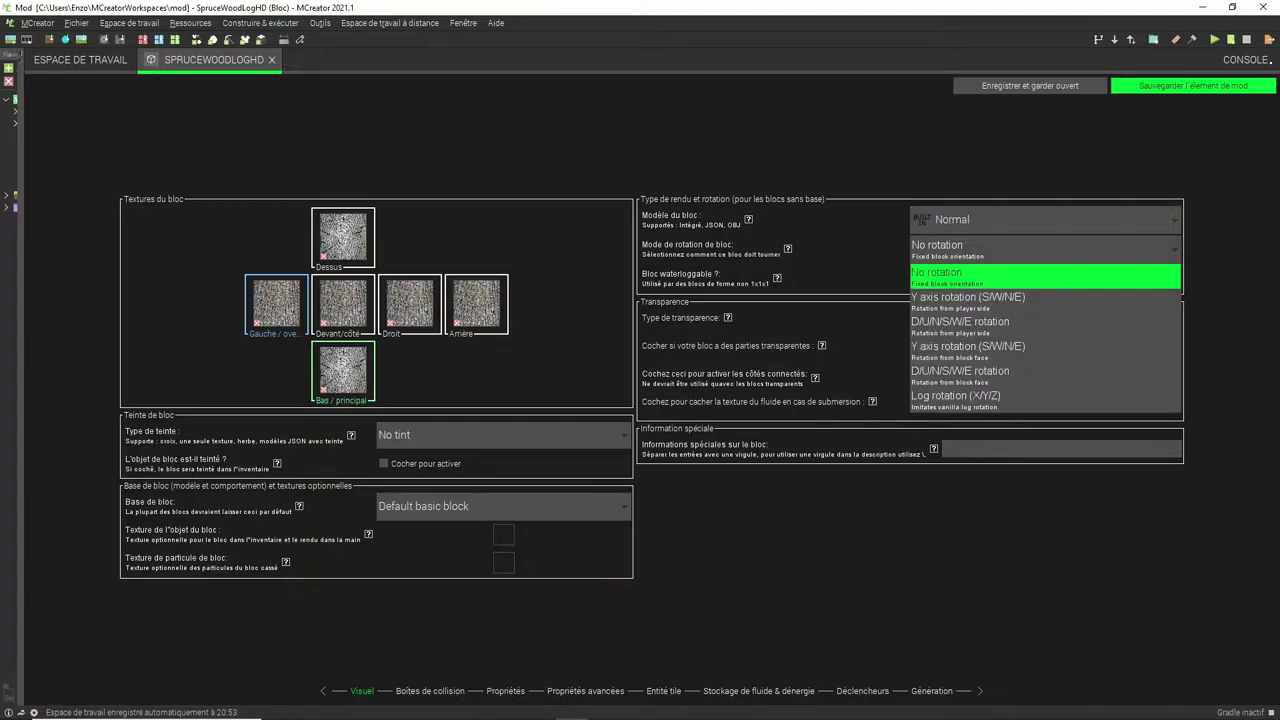
key("Down")
key("Down")
key("Down")
key("Down")
key("Down")
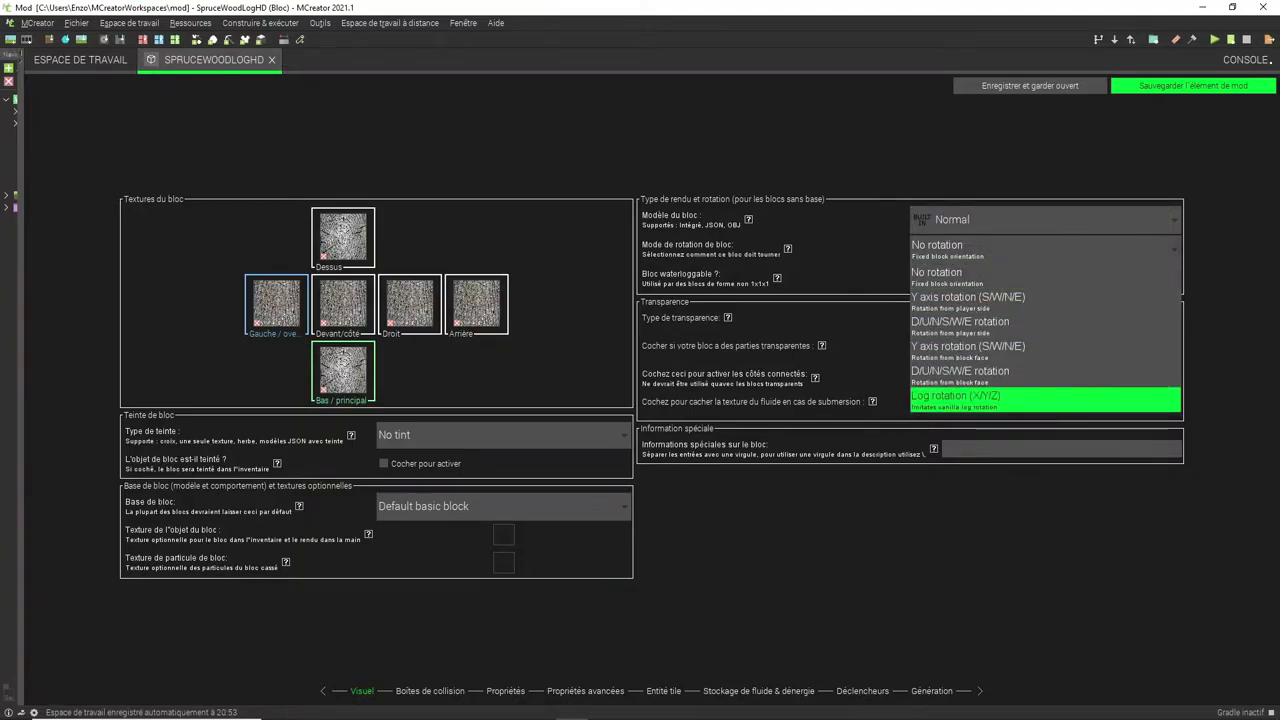
key("Up")
key("Down")
key("Return")
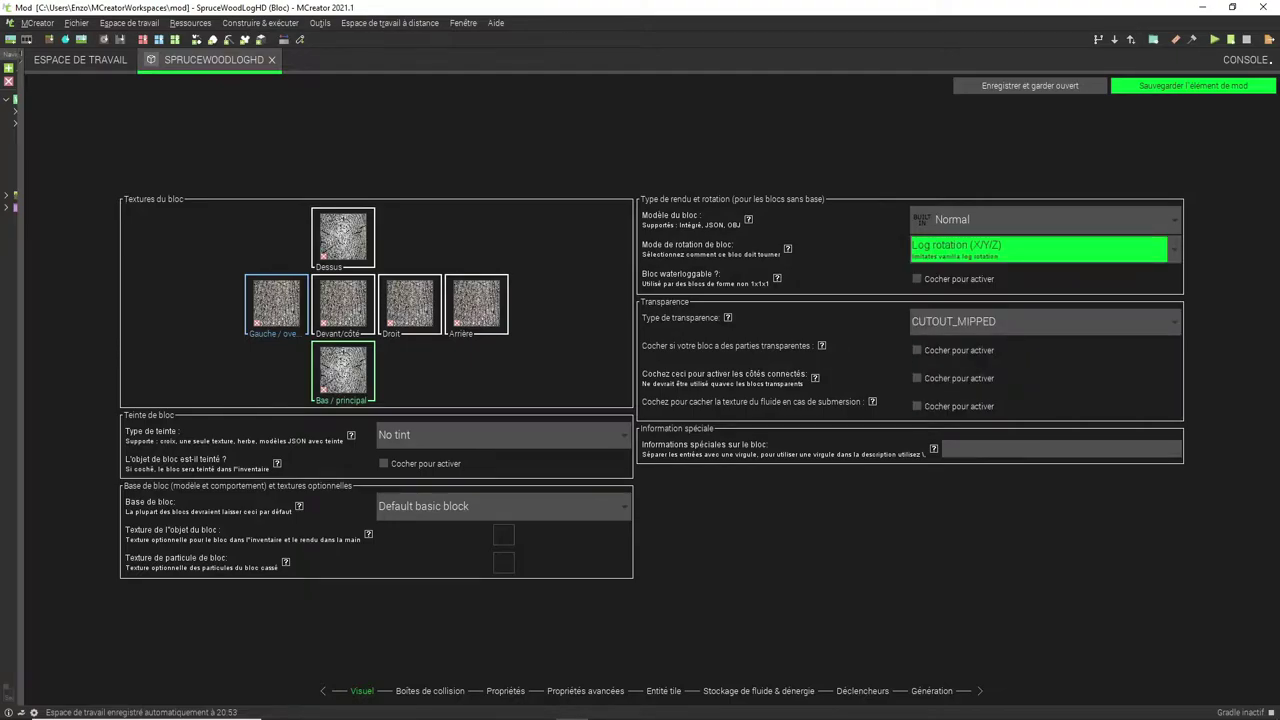
Review the block's rotation mode options and reselect Log rotation (X/Y/Z)
left_click(1040, 249)
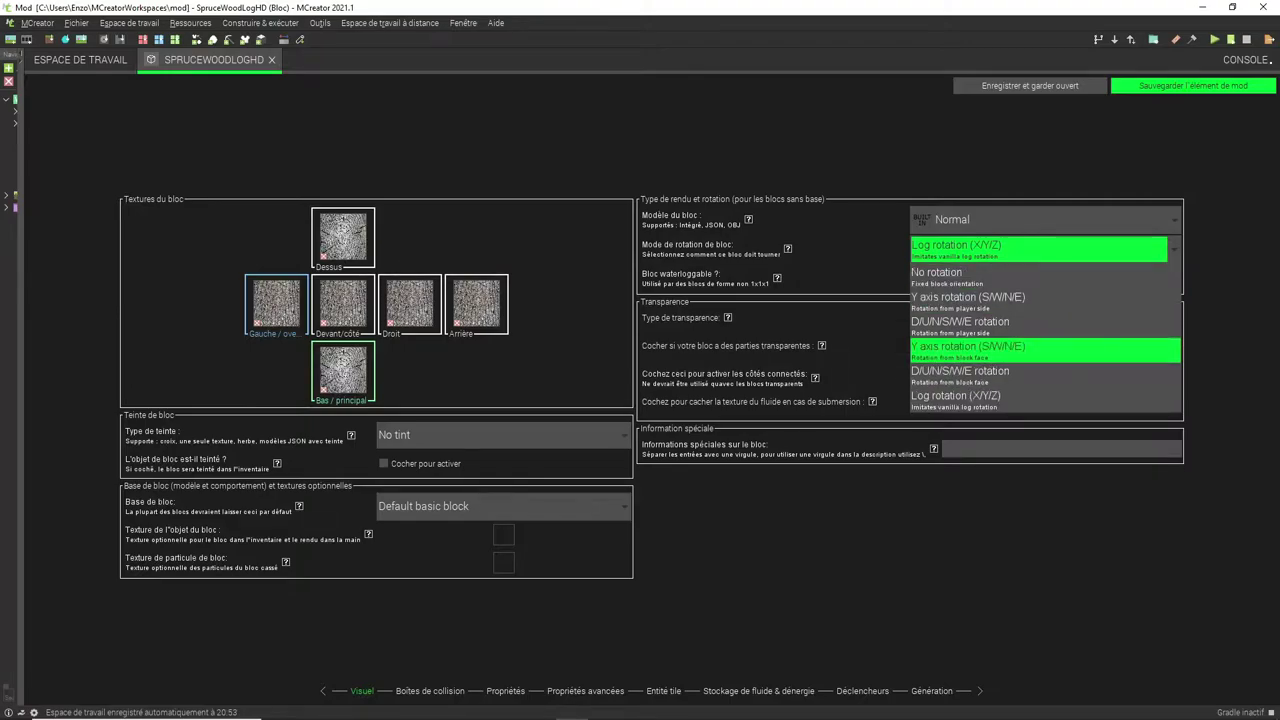
key("Up")
key("Down")
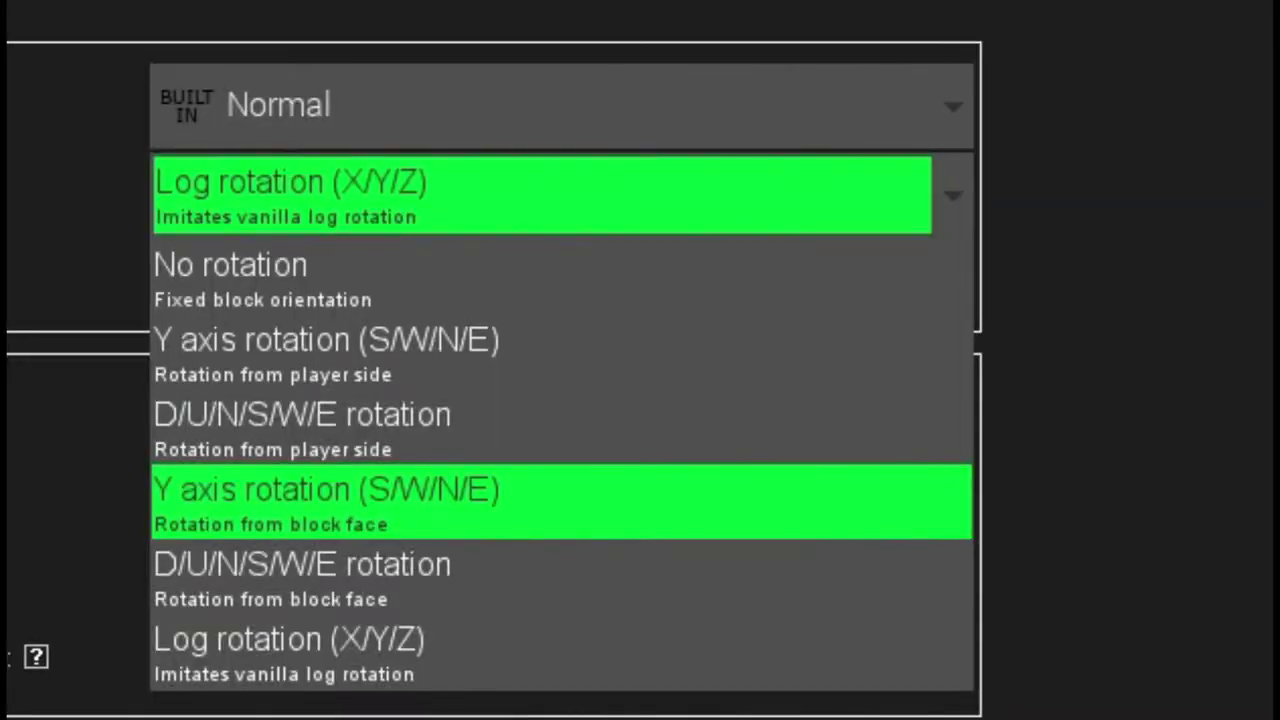
key("Down")
key("Down")
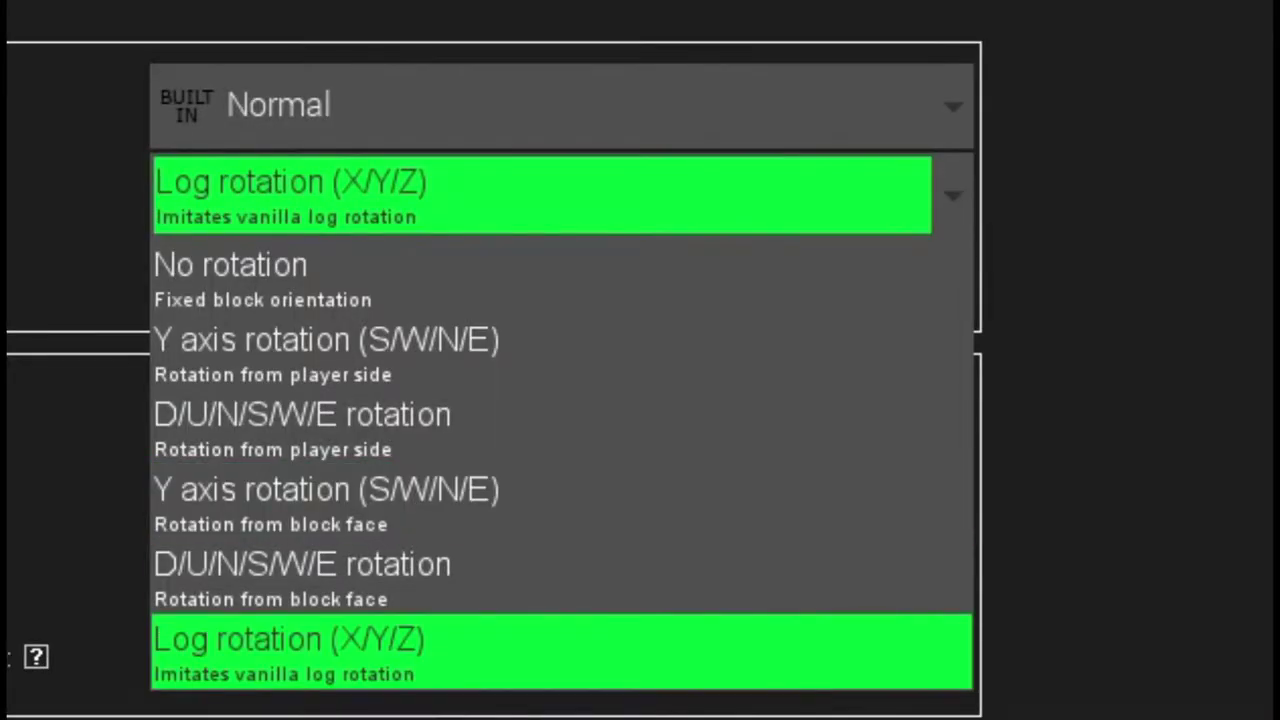
key("Return")
key("Return")
key("Up")
key("Up")
key("Up")
key("Down")
key("Down")
key("Down")
left_click(560, 651)
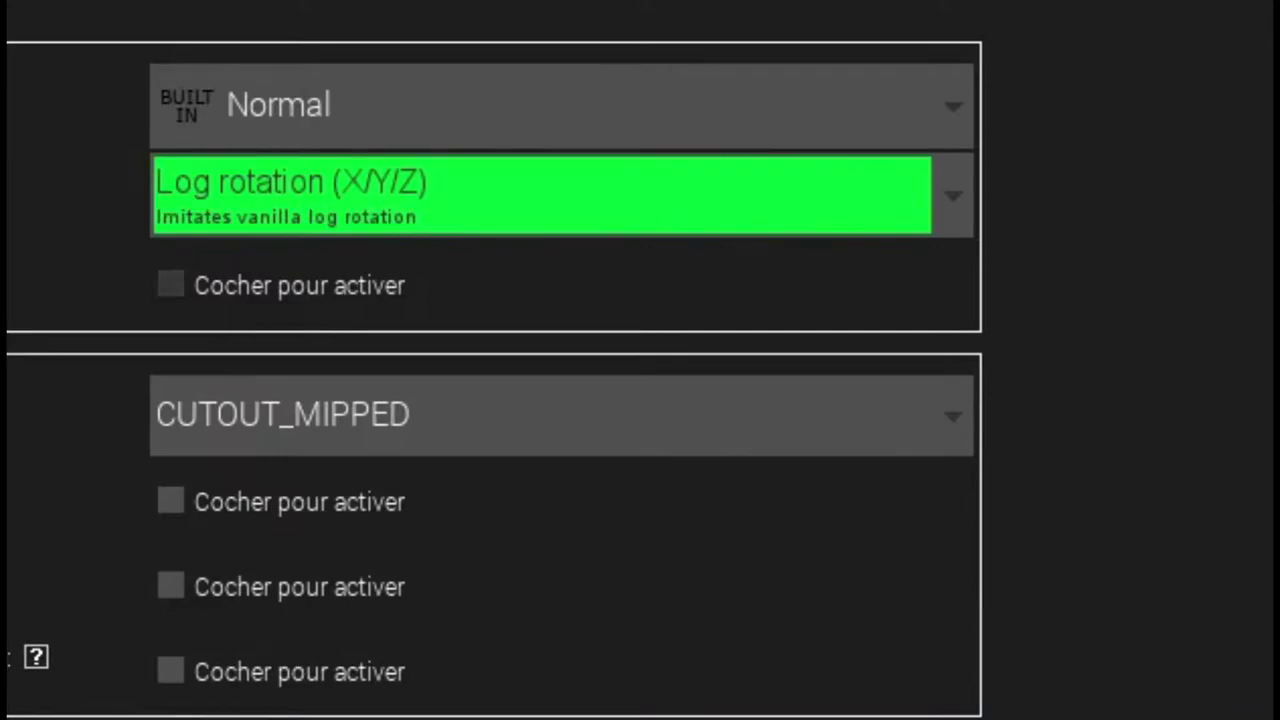
left_click(560, 196)
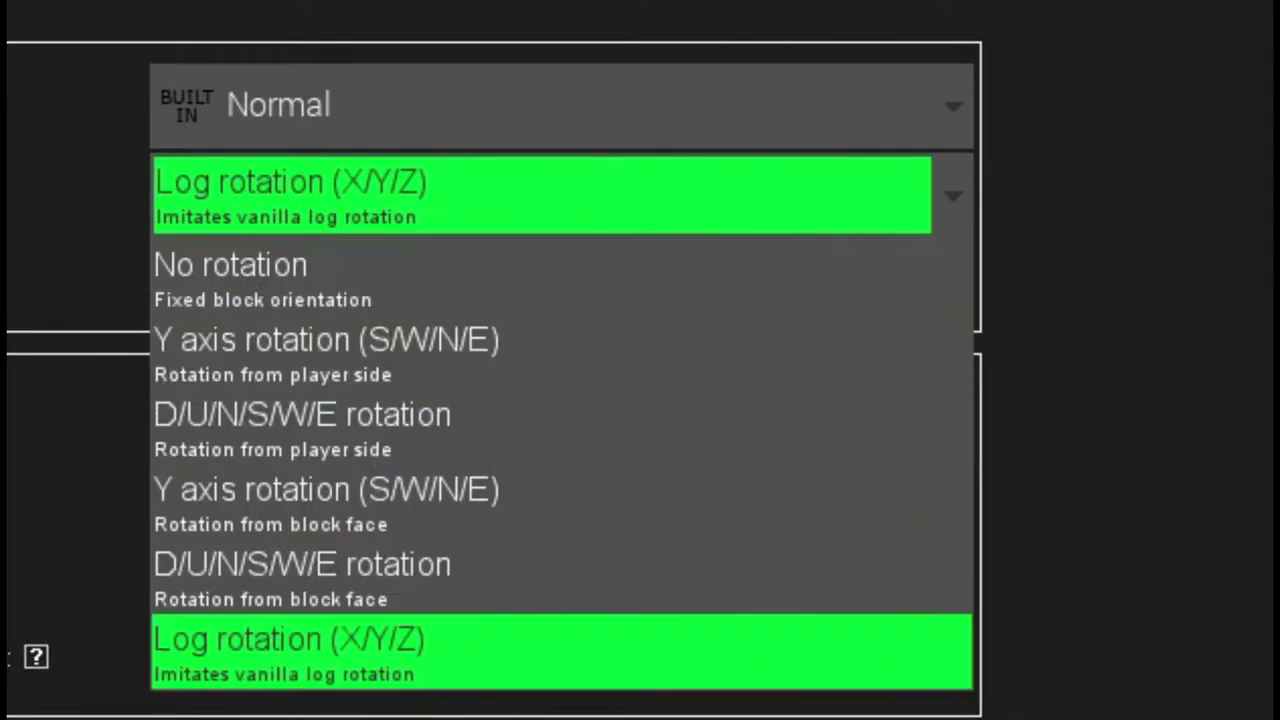
left_click(560, 651)
Examine each rotation mode in turn, from No rotation through the player-side and block-face variants to Log rotation
left_click(560, 196)
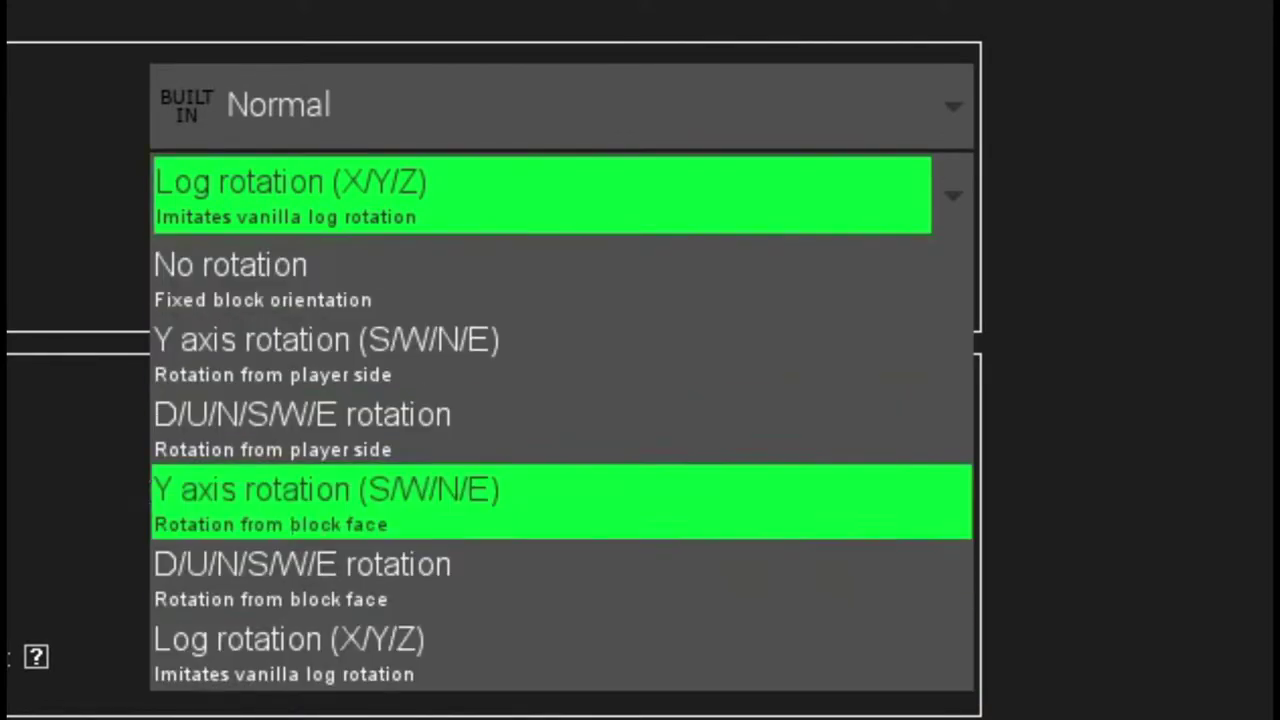
key("Down")
key("Down")
key("Down")
key("Down")
key("Down")
key("Down")
key("Down")
key("Down")
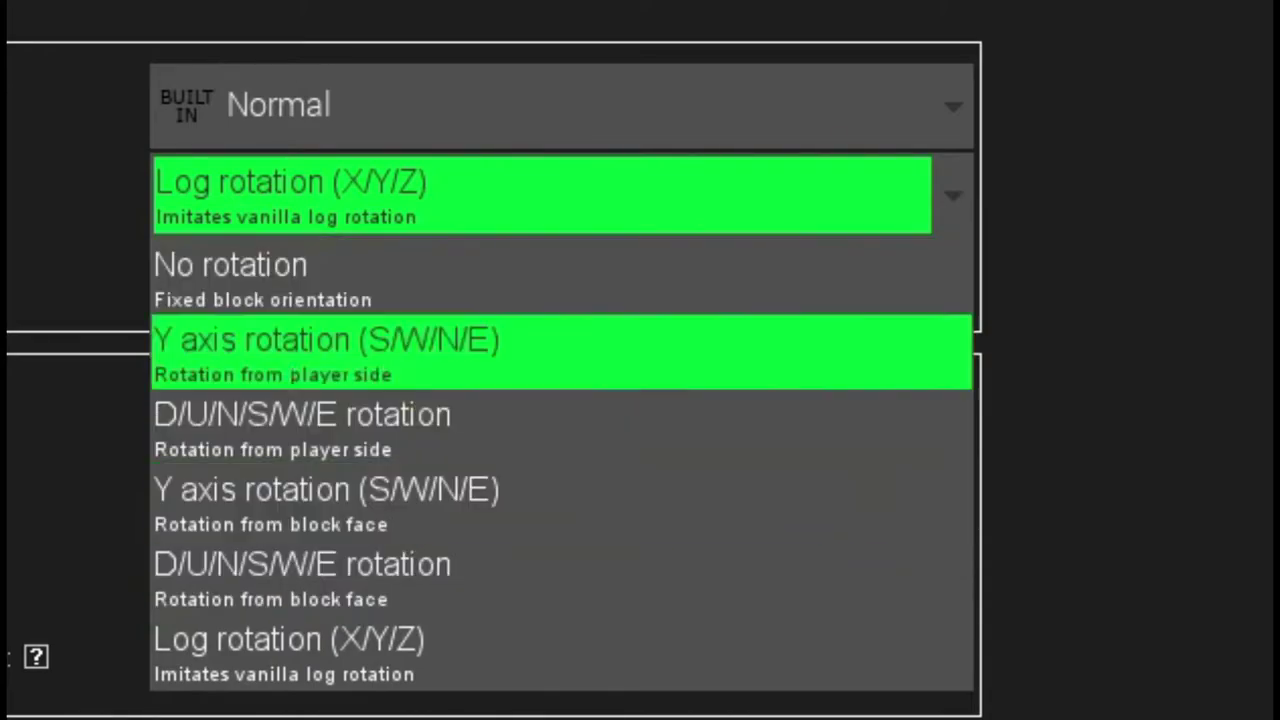
key("Up")
key("Up")
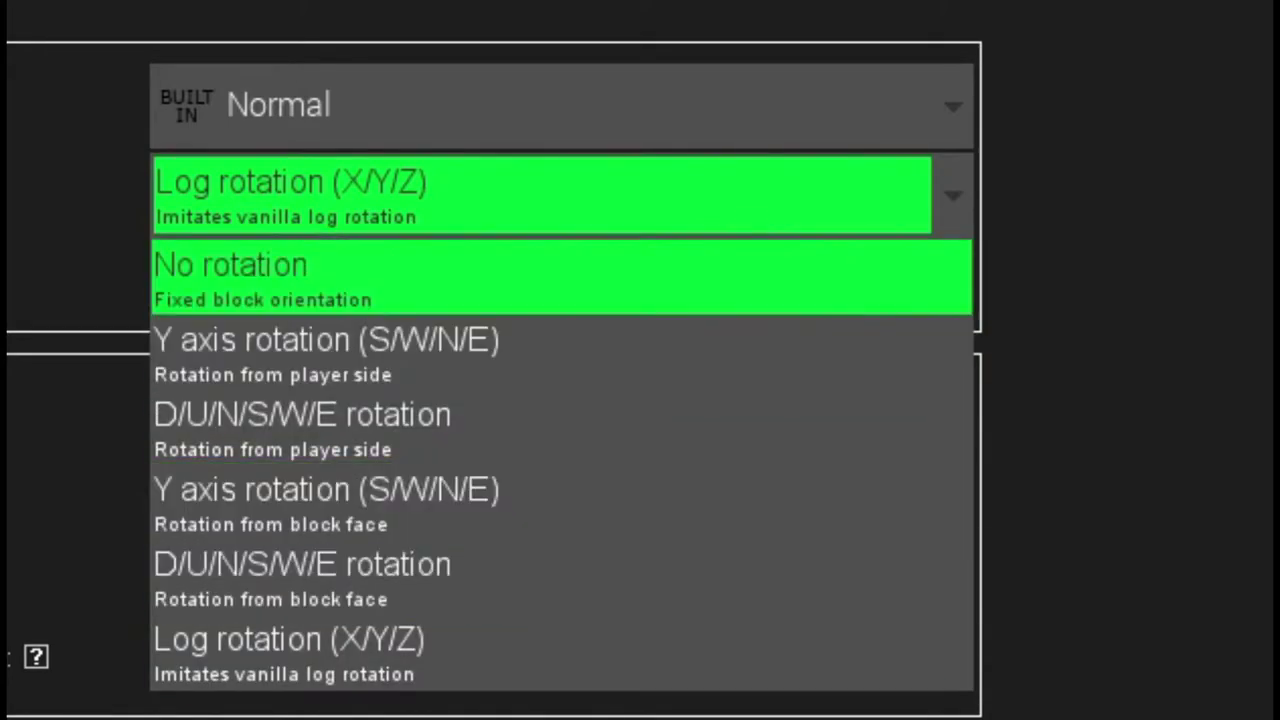
key("Down")
key("Up")
key("Down")
key("Up")
key("Down")
key("Up")
key("Down")
key("Down")
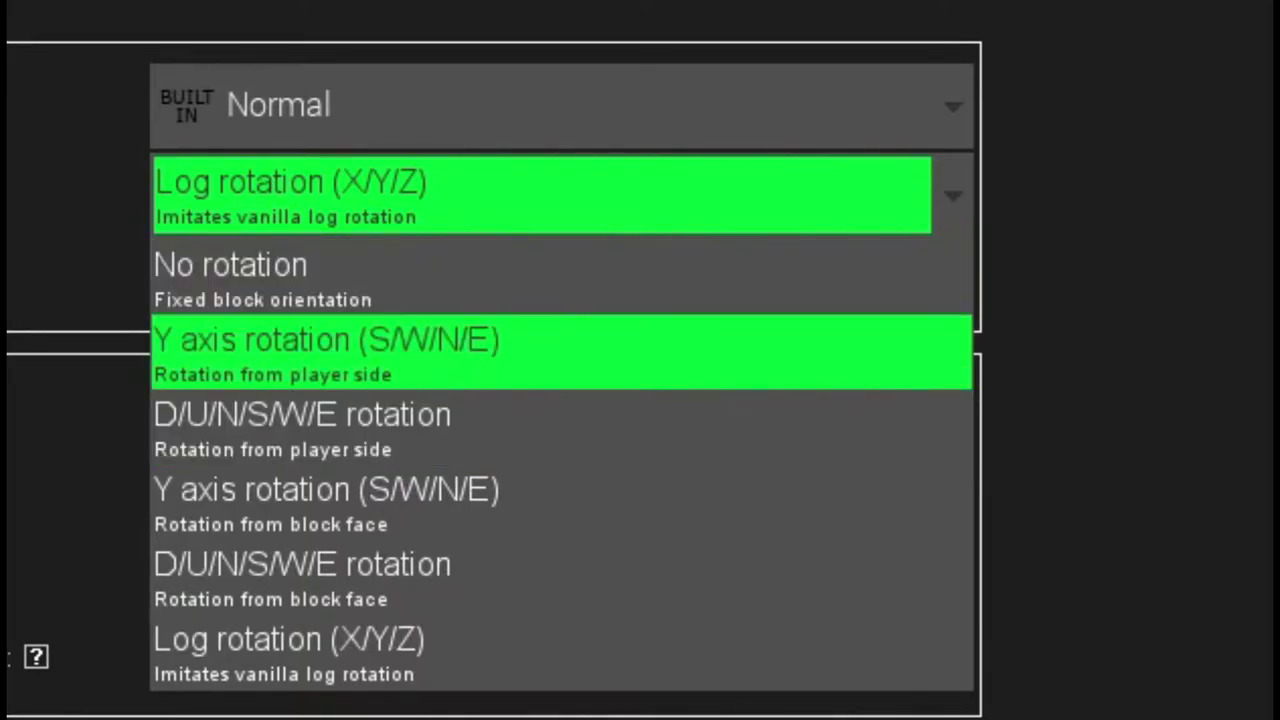
key("Up")
key("Down")
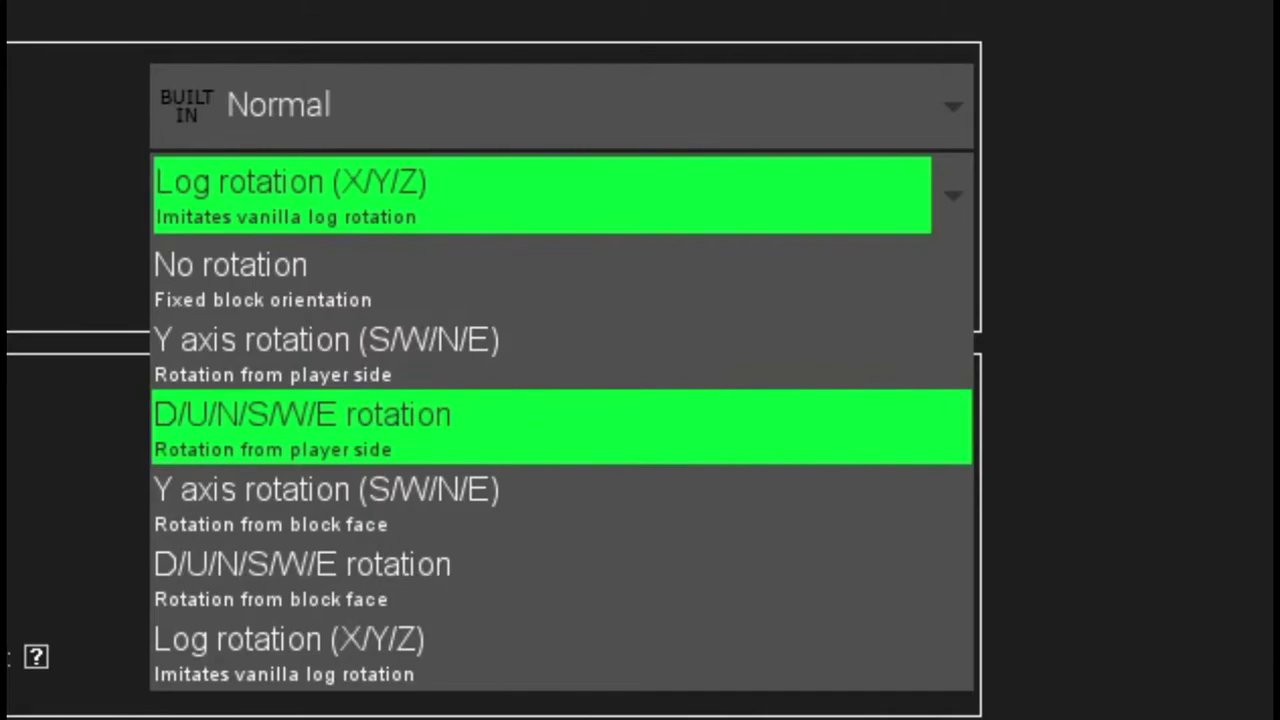
key("Down")
key("Up")
key("Down")
key("Up")
key("Up")
key("Down")
key("Down")
key("Down")
key("Down")
key("Down")
key("Up")
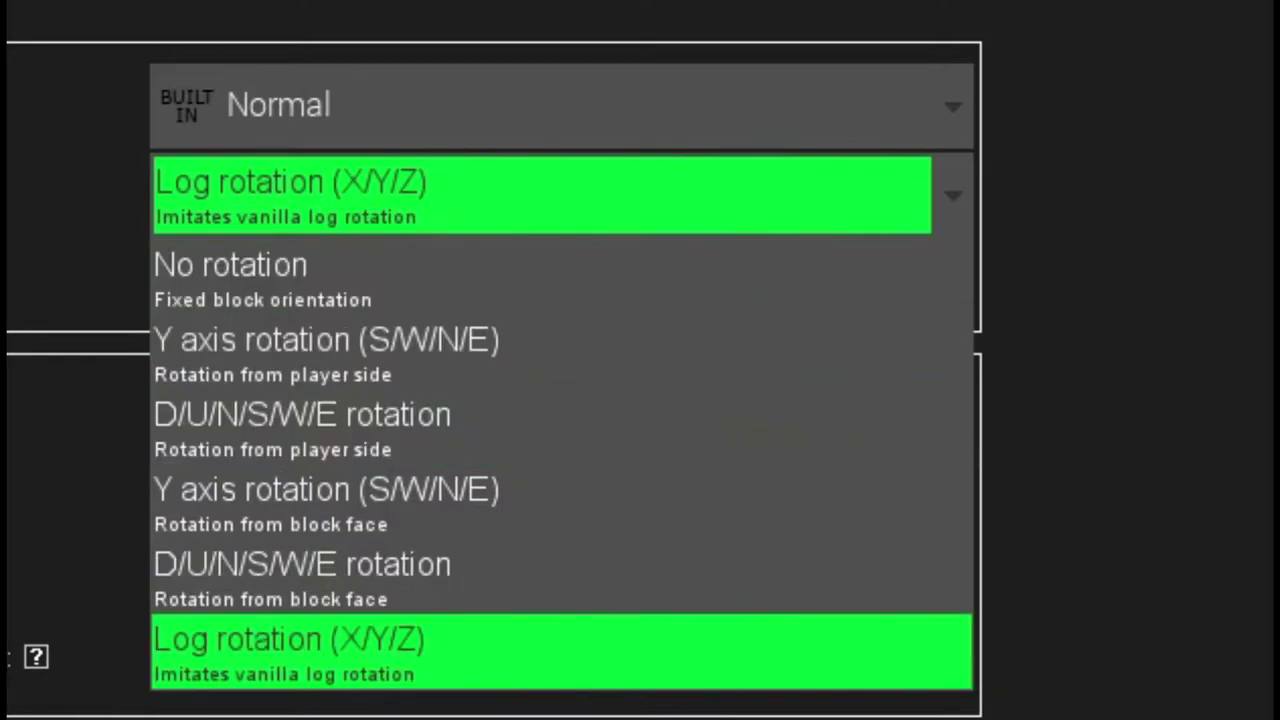
key("Up")
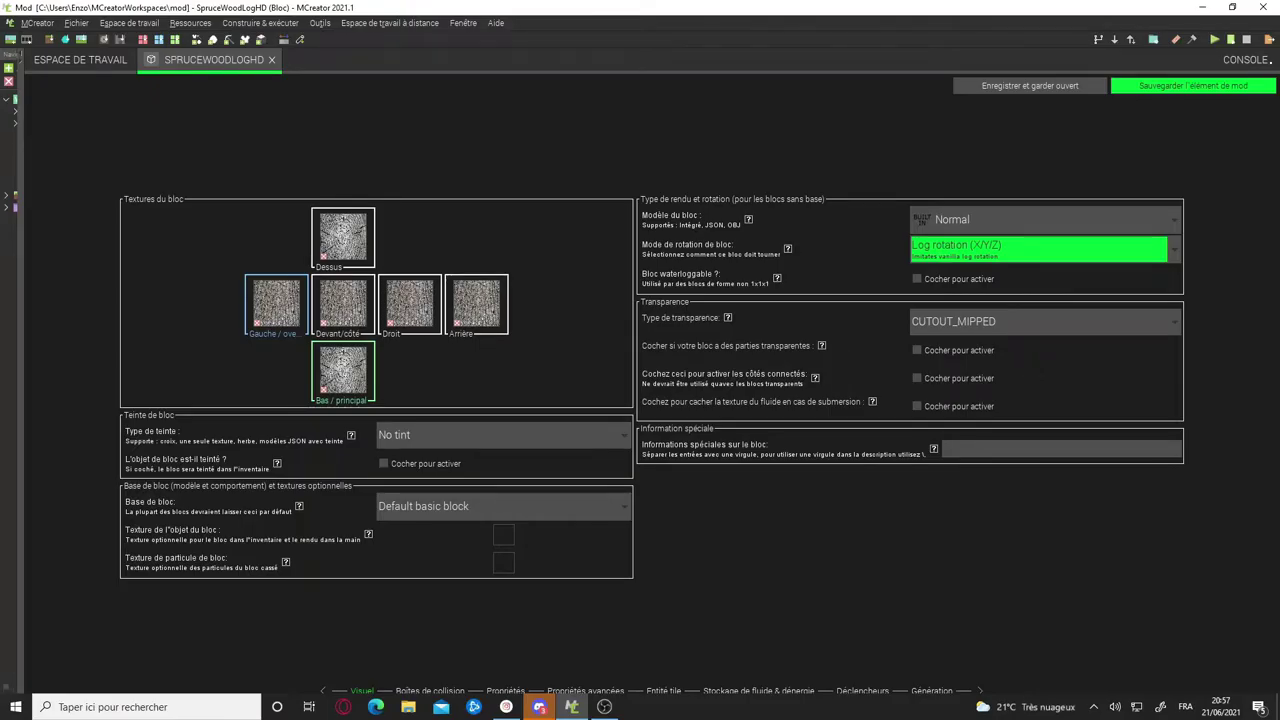
Look through the available tint types and keep the block on No tint
left_click(500, 434)
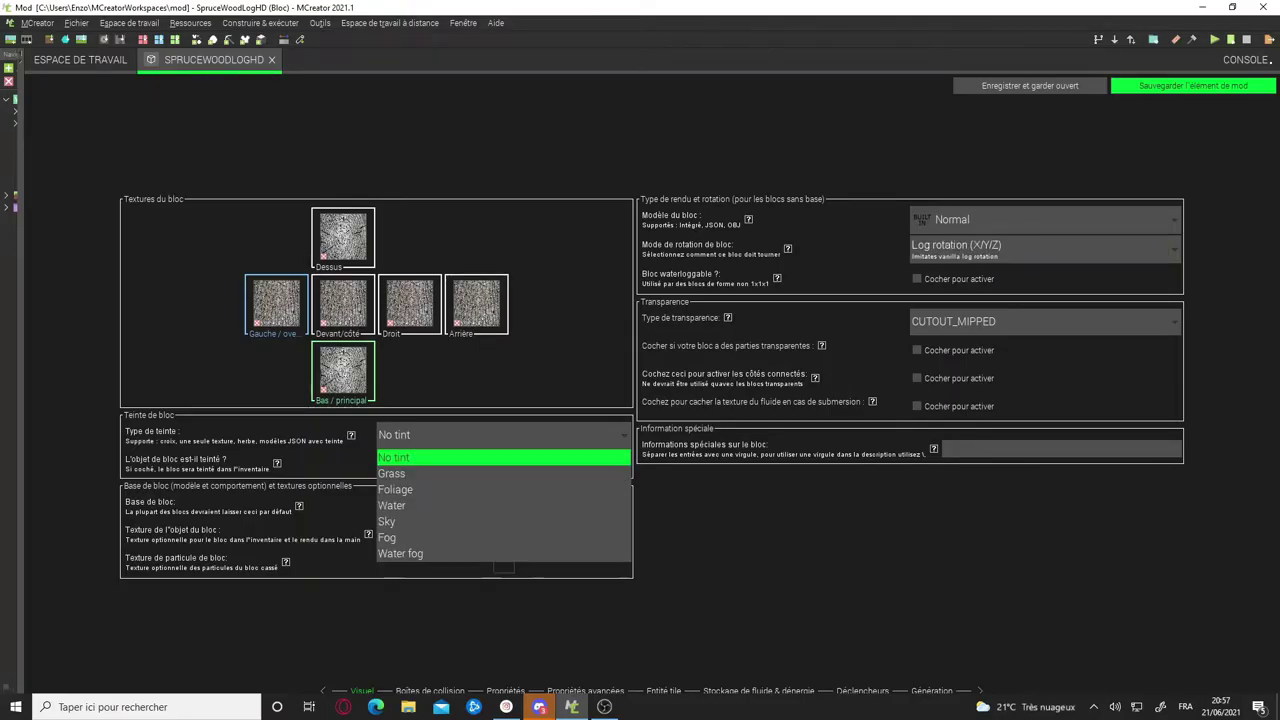
key("Down")
key("Down")
key("Down")
key("Down")
key("Down")
key("Down")
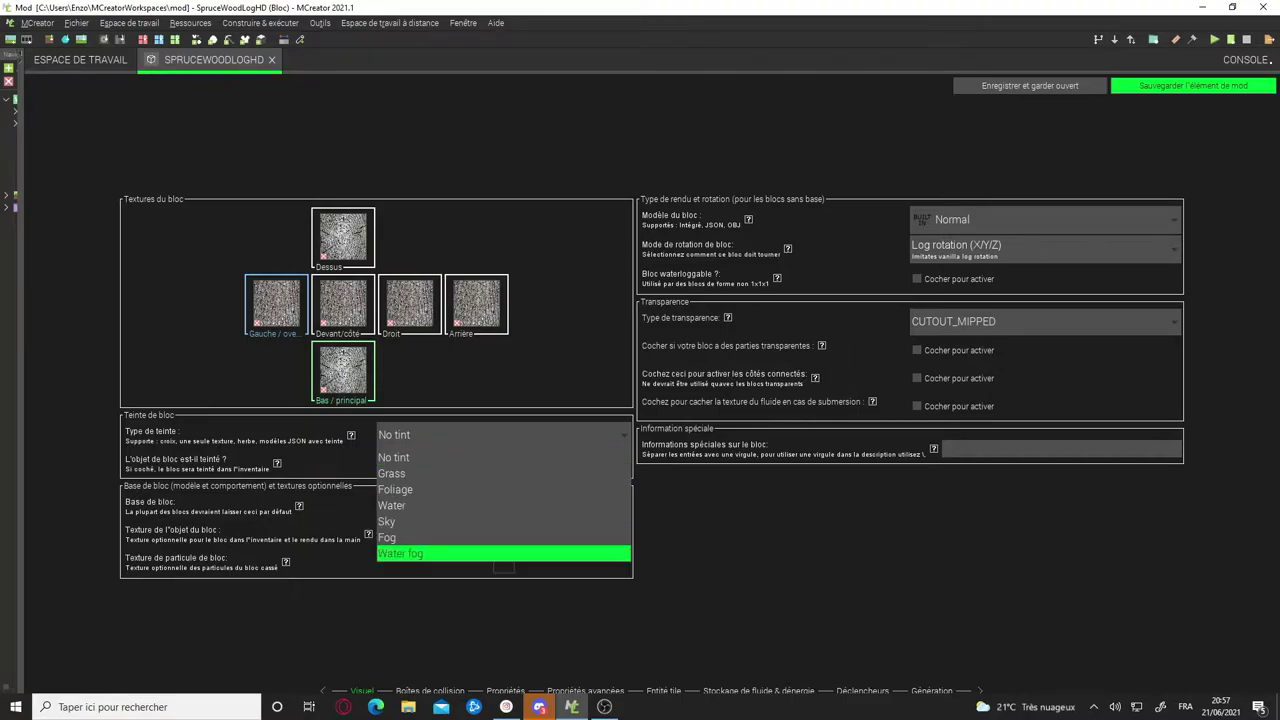
key("Home")
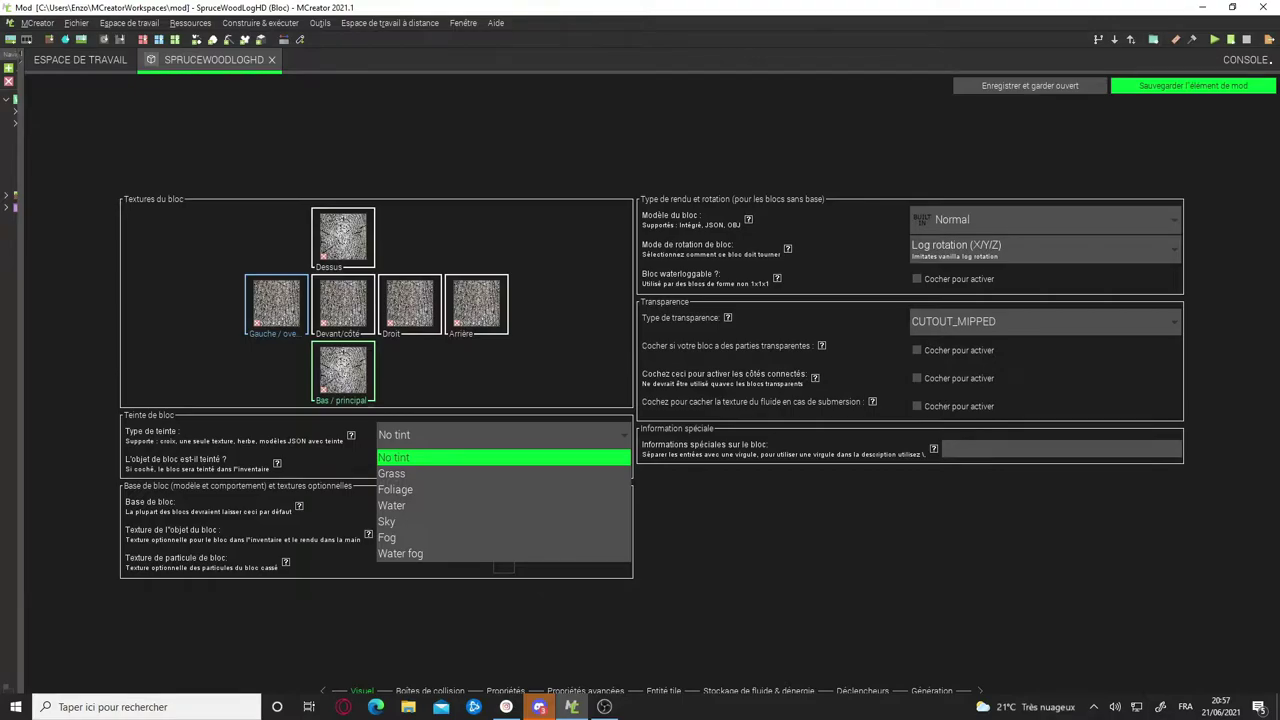
left_click(497, 435)
left_click(497, 435)
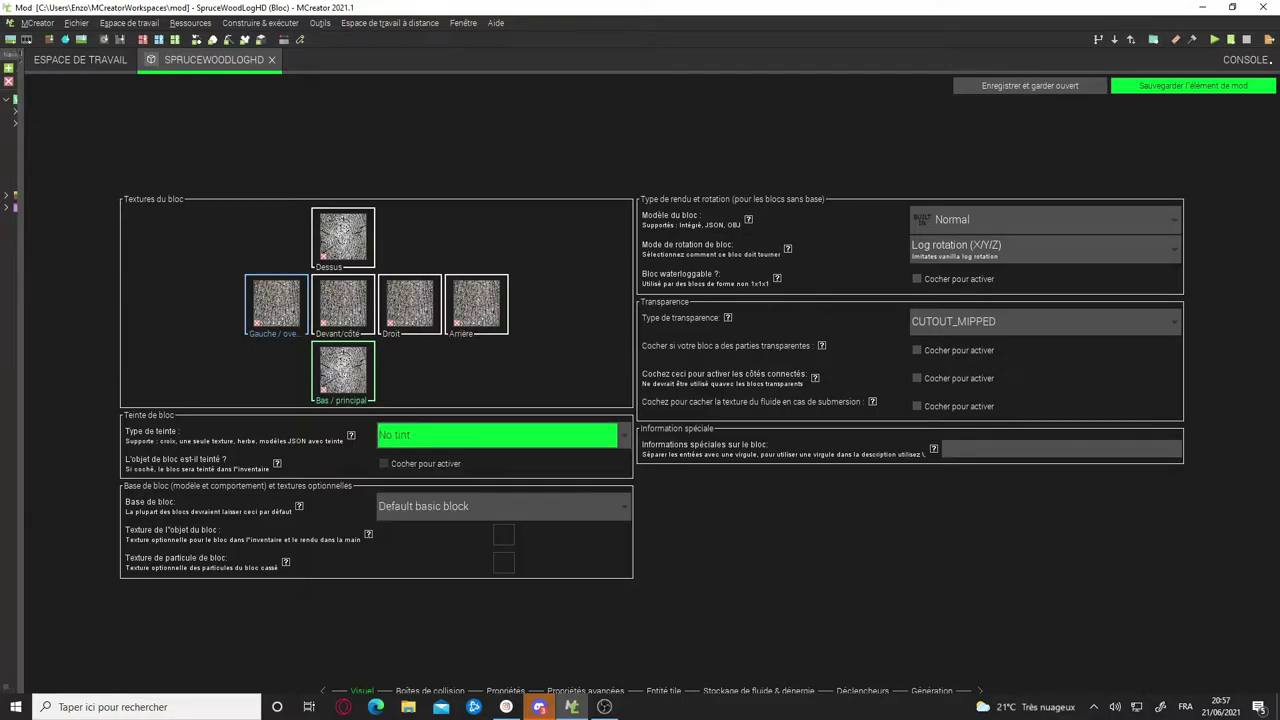
left_click(497, 435)
left_click(497, 457)
left_click(497, 435)
left_click(497, 457)
Look through the block base options, keeping Default basic block
left_click(503, 507)
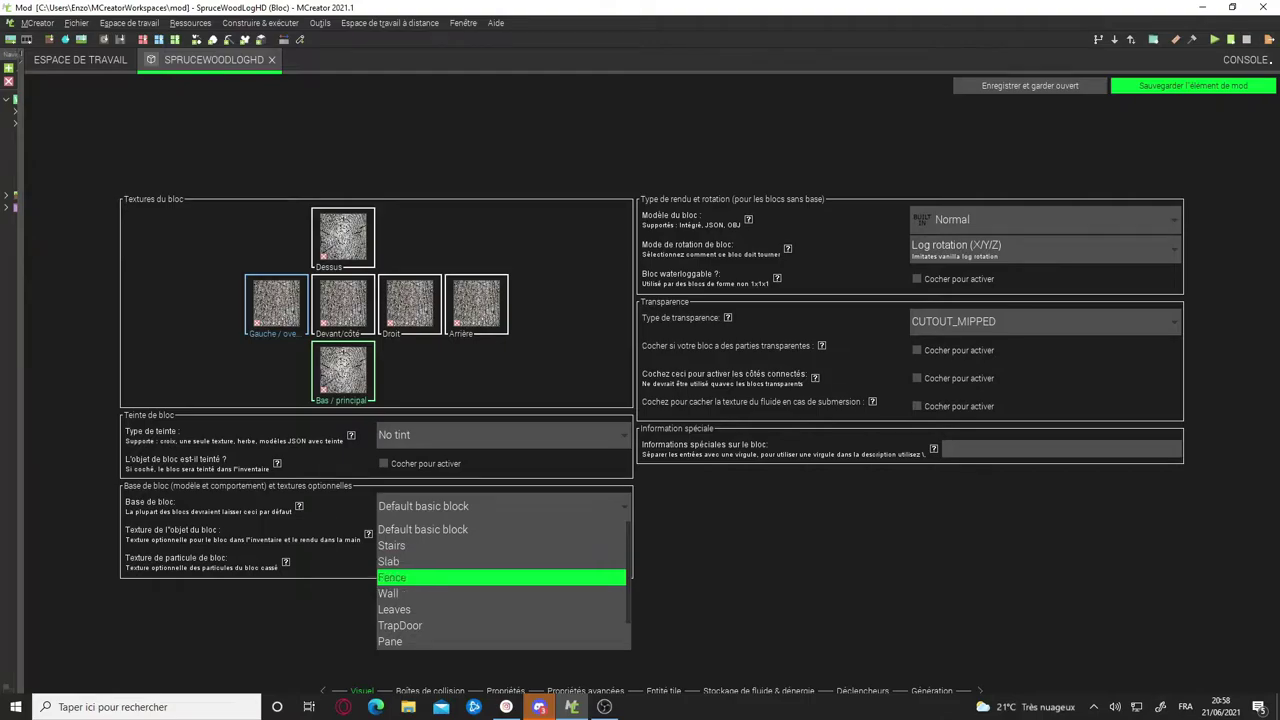
scroll(503, 585, "down", 2)
key("Escape")
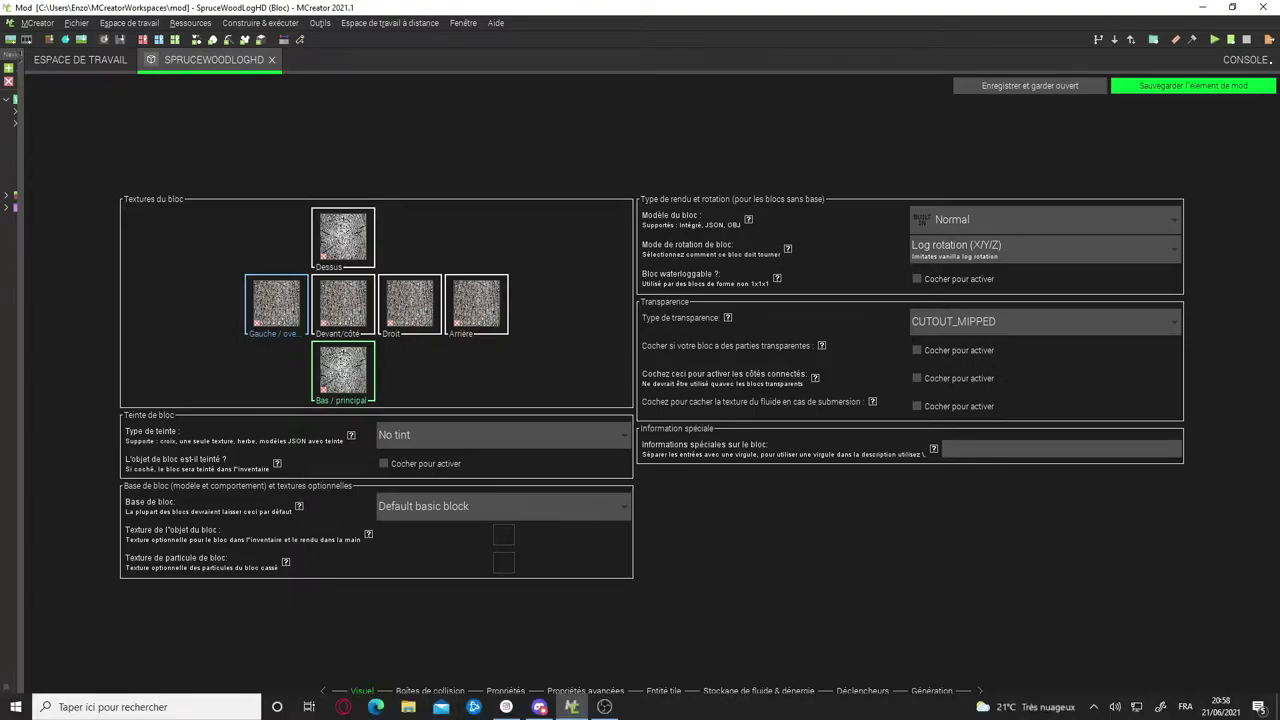
Look over the block's collision box settings and its GUI name in the general properties
left_click(430, 691)
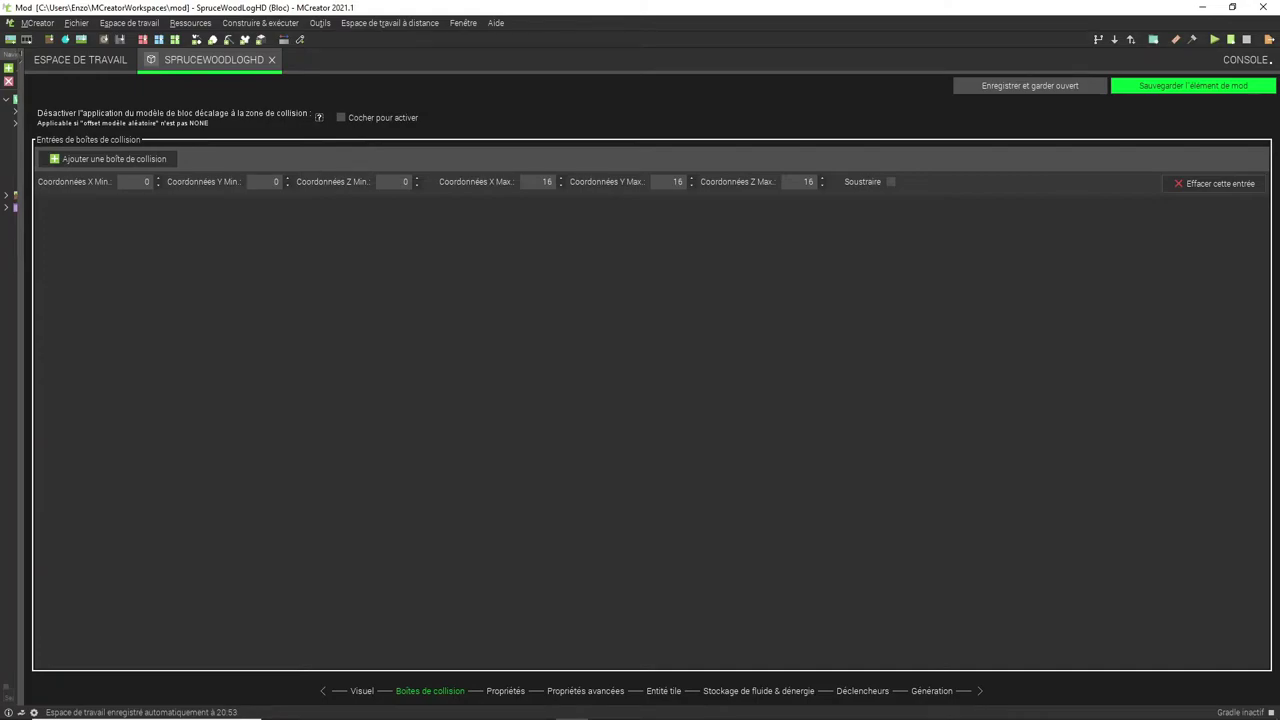
left_click(505, 691)
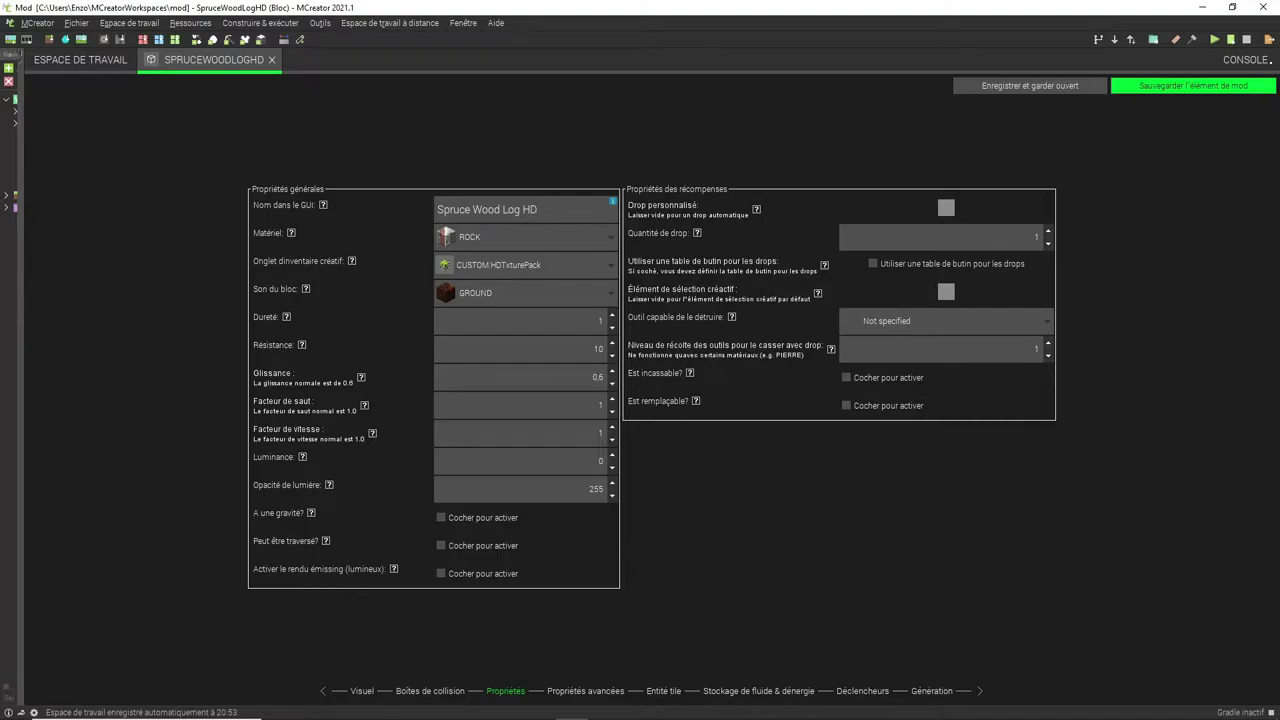
mouse_move(540, 210)
left_mouse_down()
mouse_move(437, 210)
mouse_move(540, 210)
left_mouse_up()
key("ctrl+a")
key("End")
key("ctrl+a")
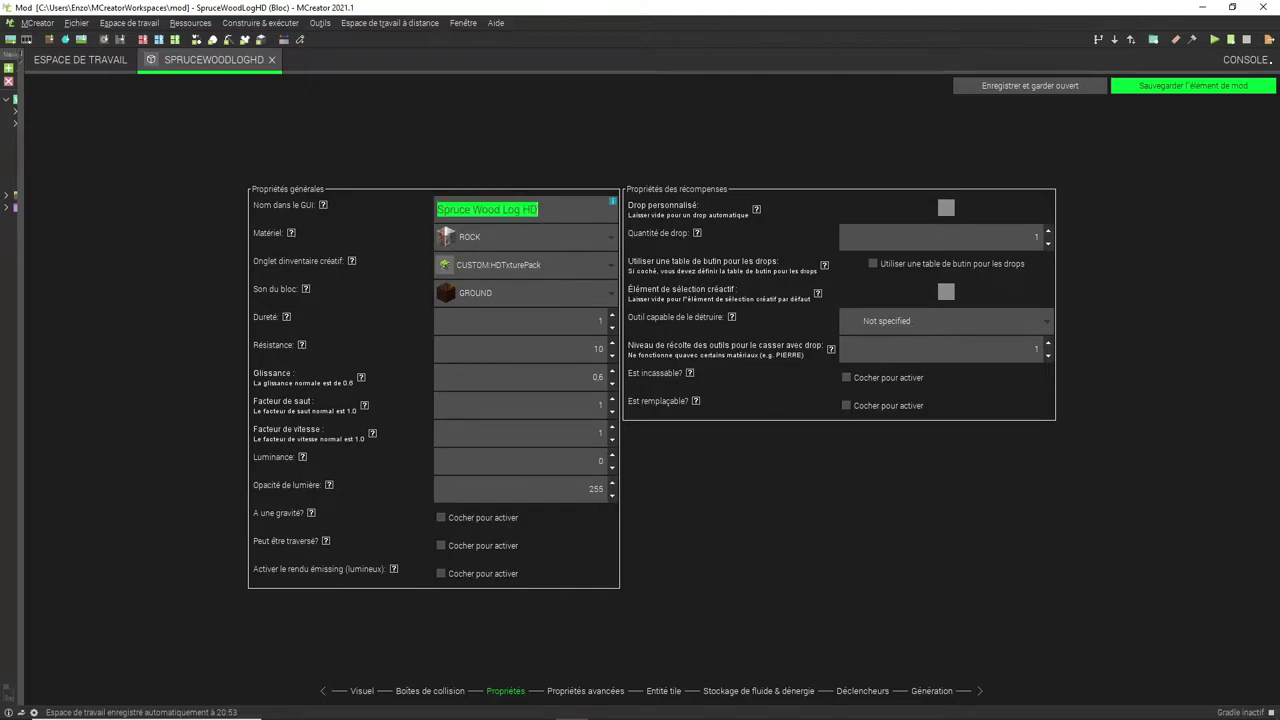
key("End")
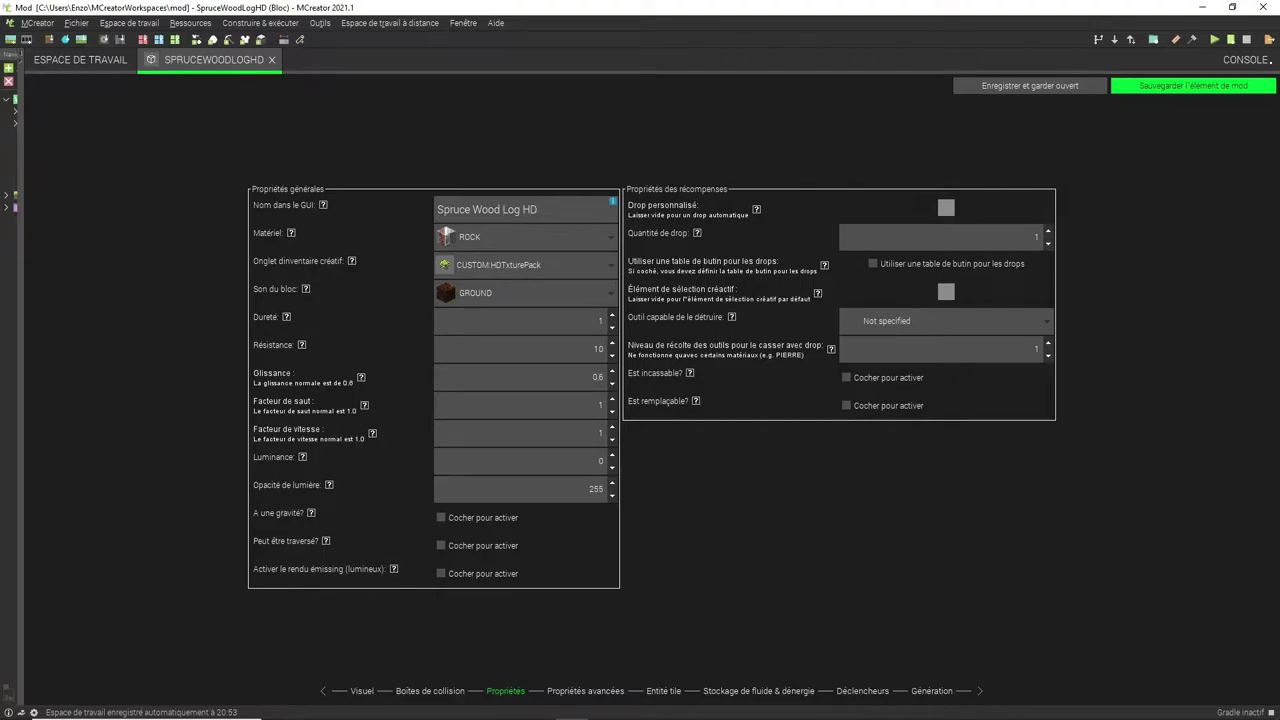
Read the material help and set the block's material to WOOD
left_click(525, 237)
scroll(525, 347, "down", 2)
left_click(291, 233)
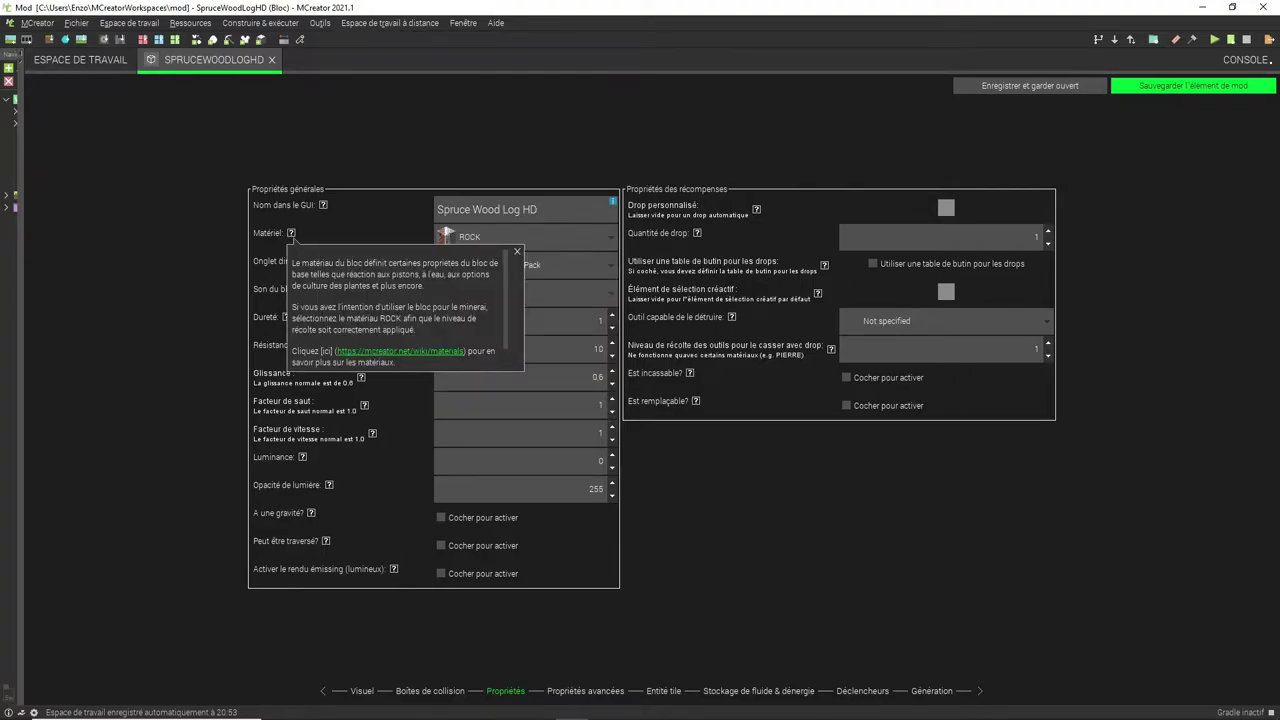
left_click(565, 236)
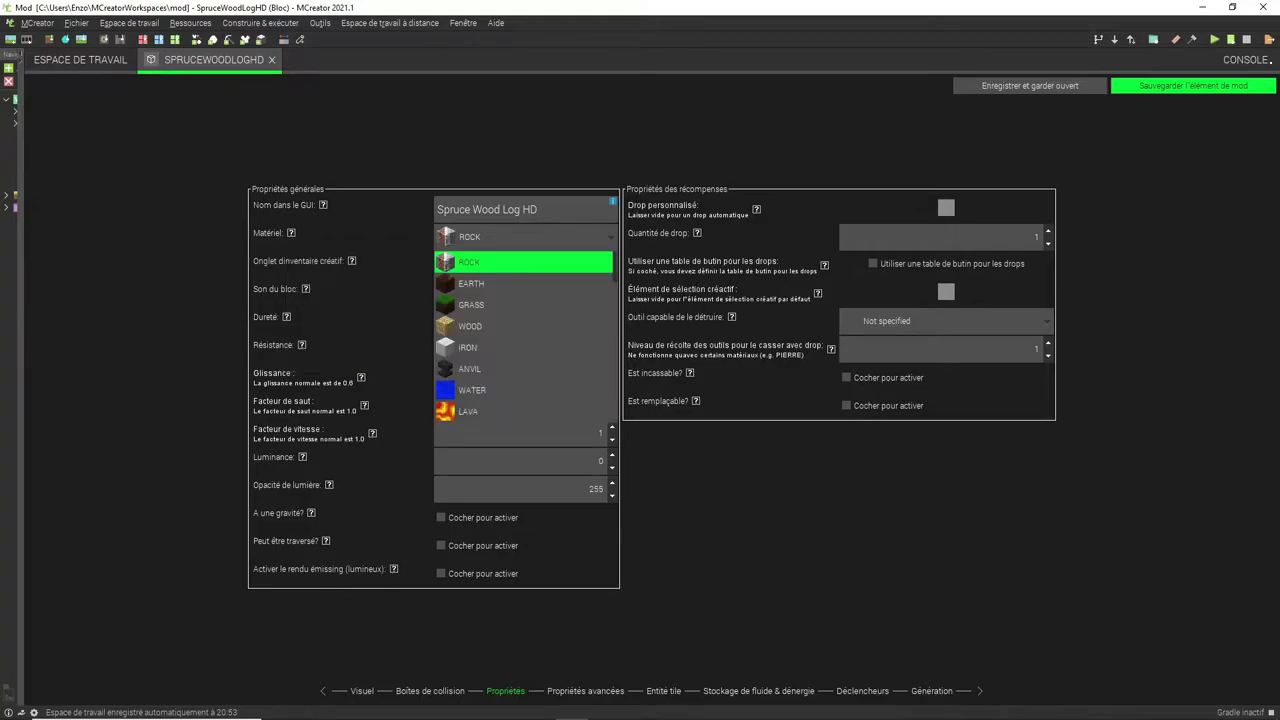
left_click(520, 328)
left_click(525, 237)
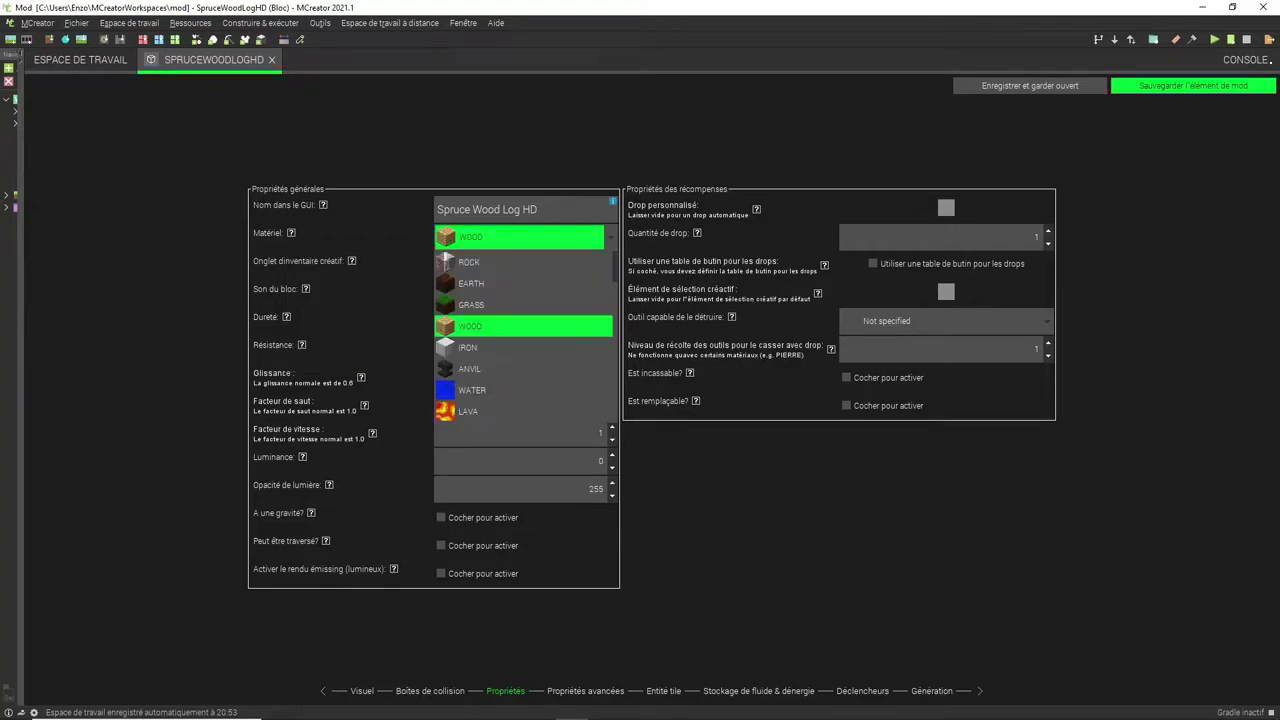
left_click(520, 326)
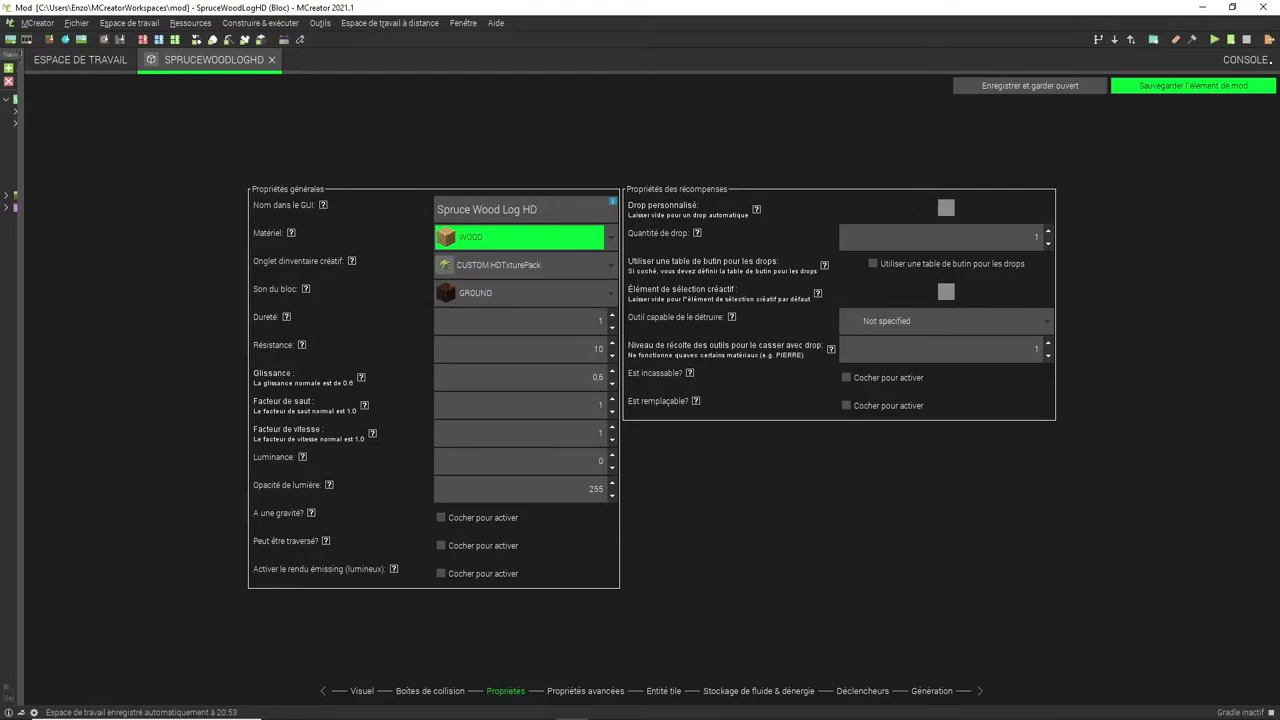
Read the block sound help and set the block's sound to WOOD
left_click(525, 293)
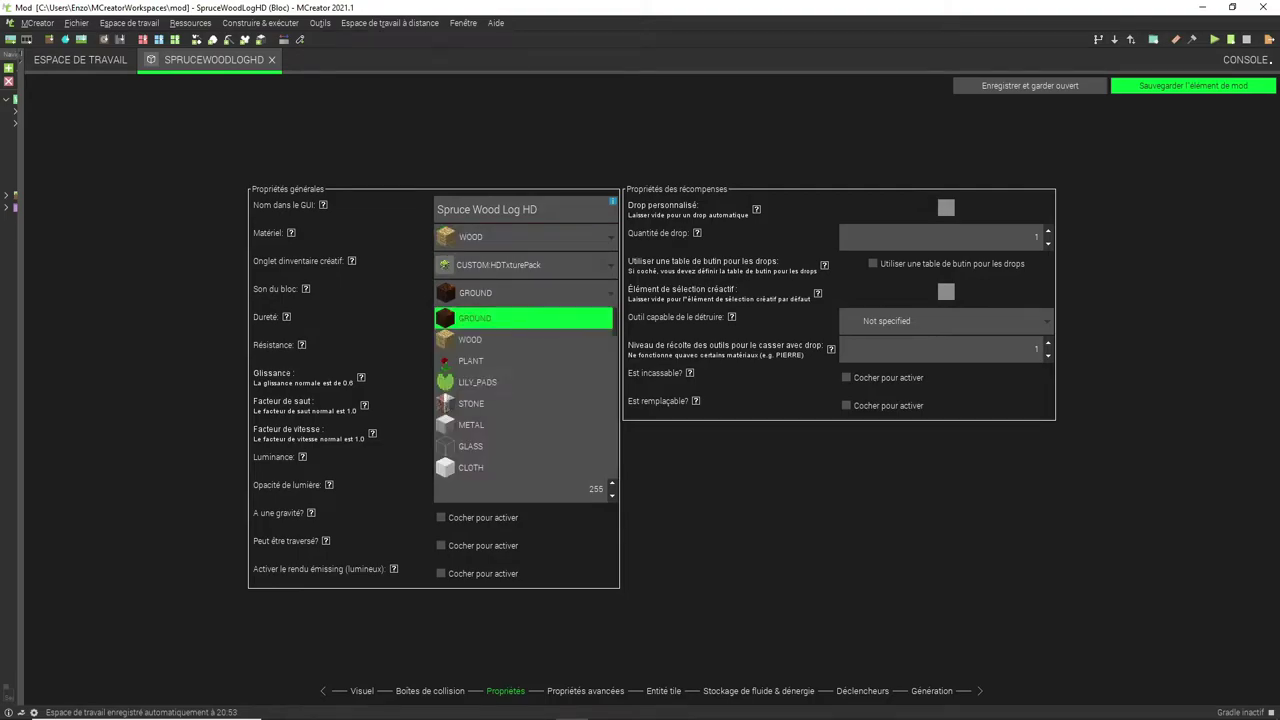
left_click(305, 289)
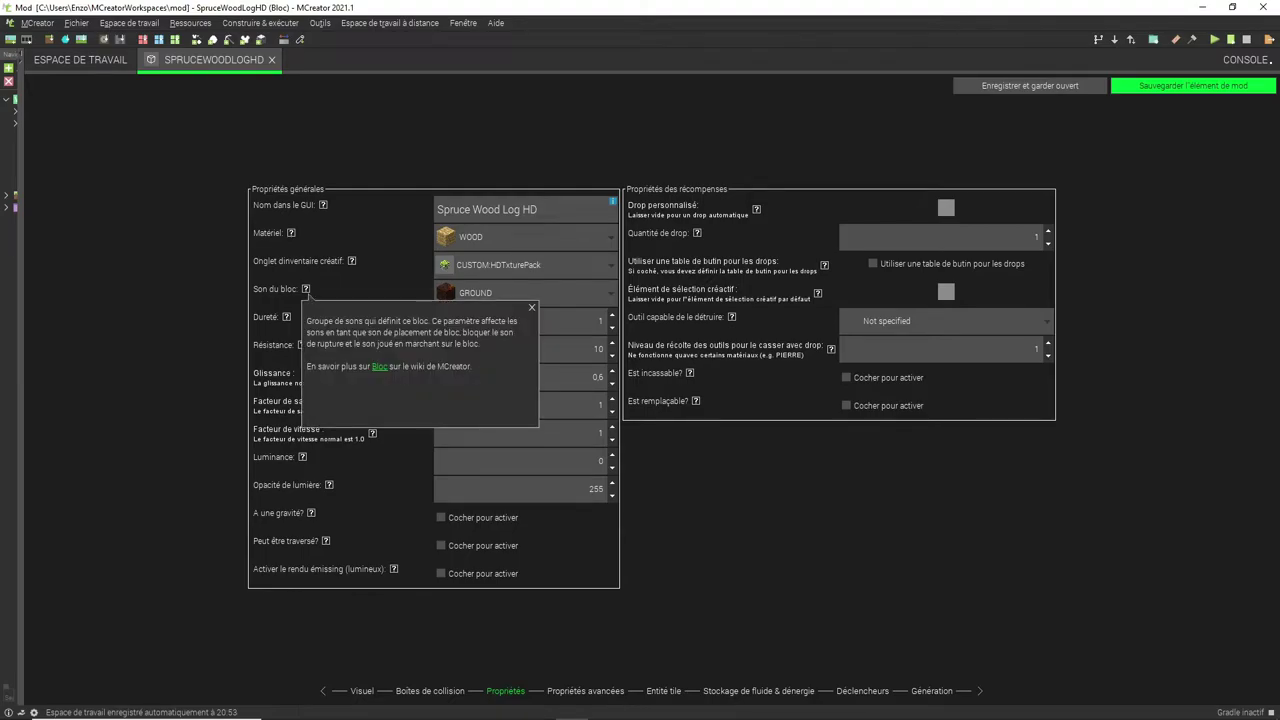
left_click(525, 293)
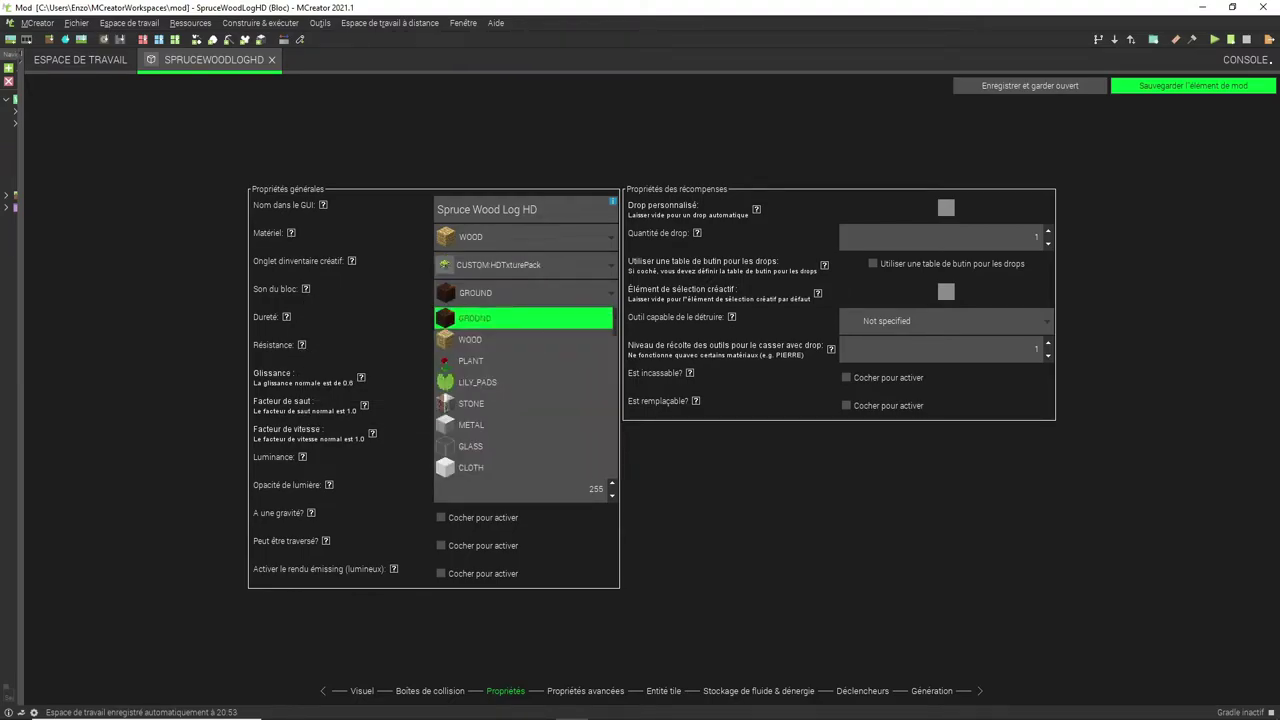
left_click(475, 340)
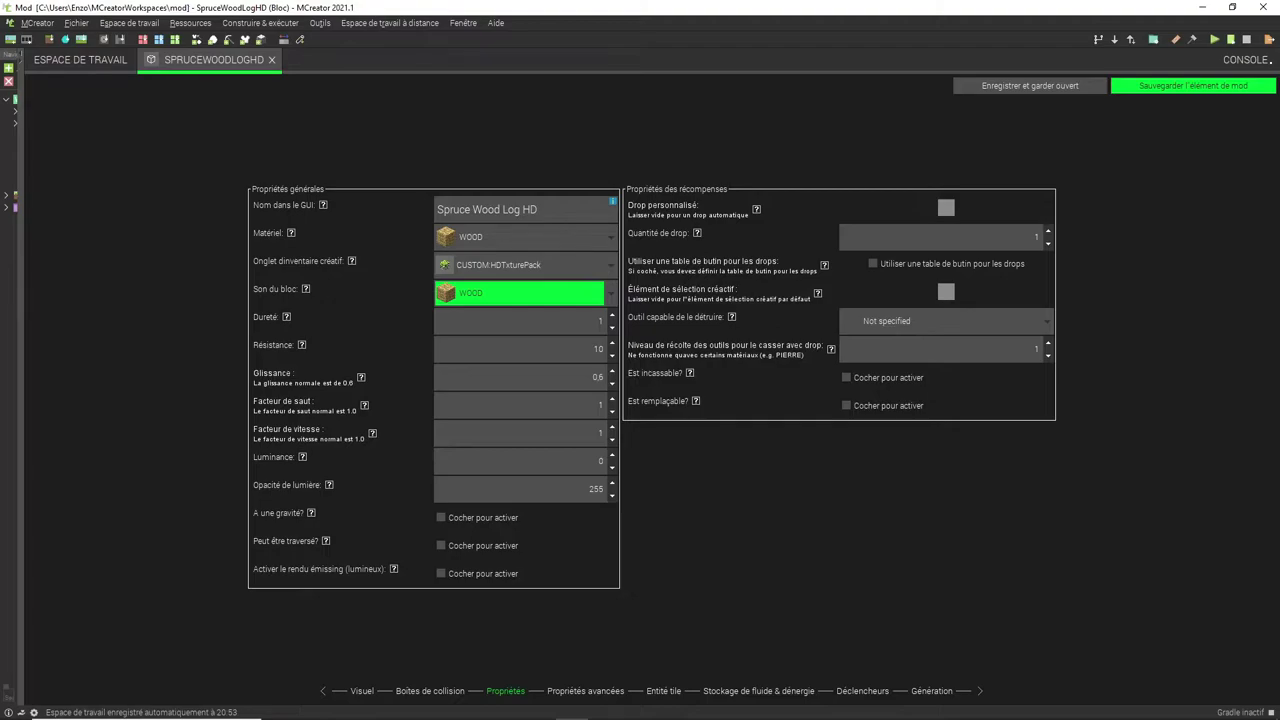
Review the creative inventory categories and select CUSTOM:HDTxturePack for the block
left_click(525, 265)
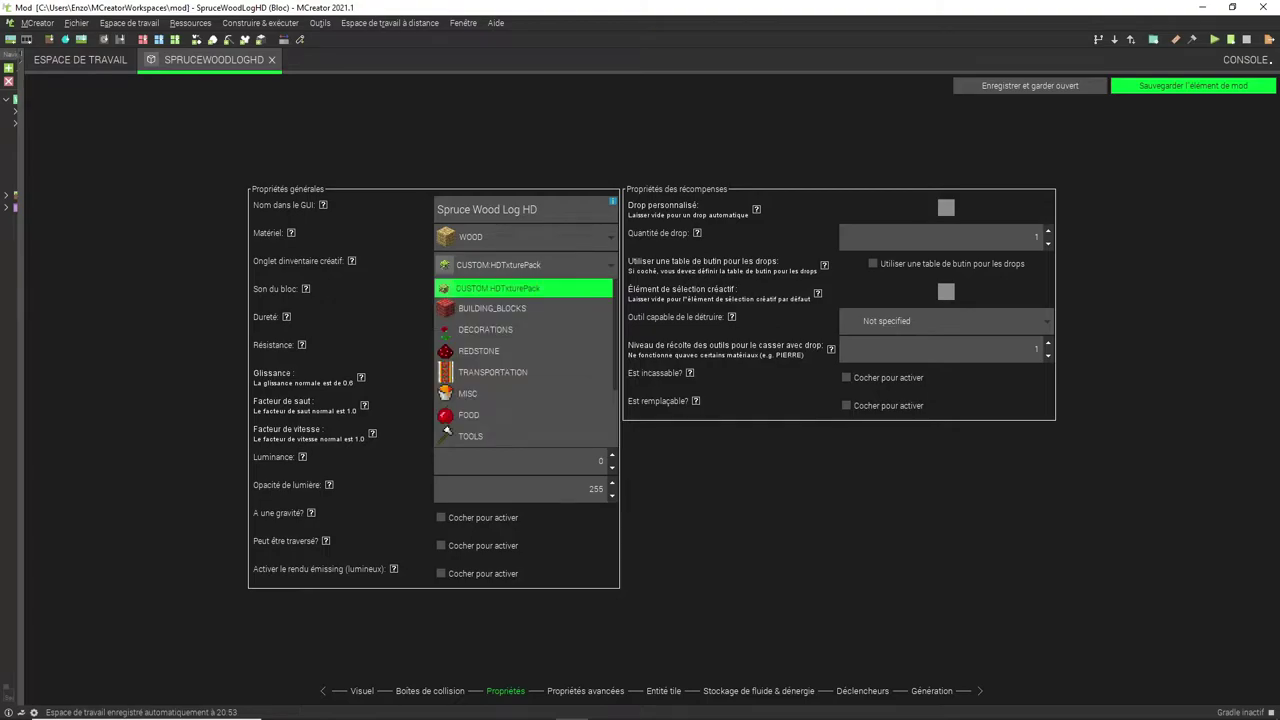
scroll(525, 371, "down", 2)
key("Escape")
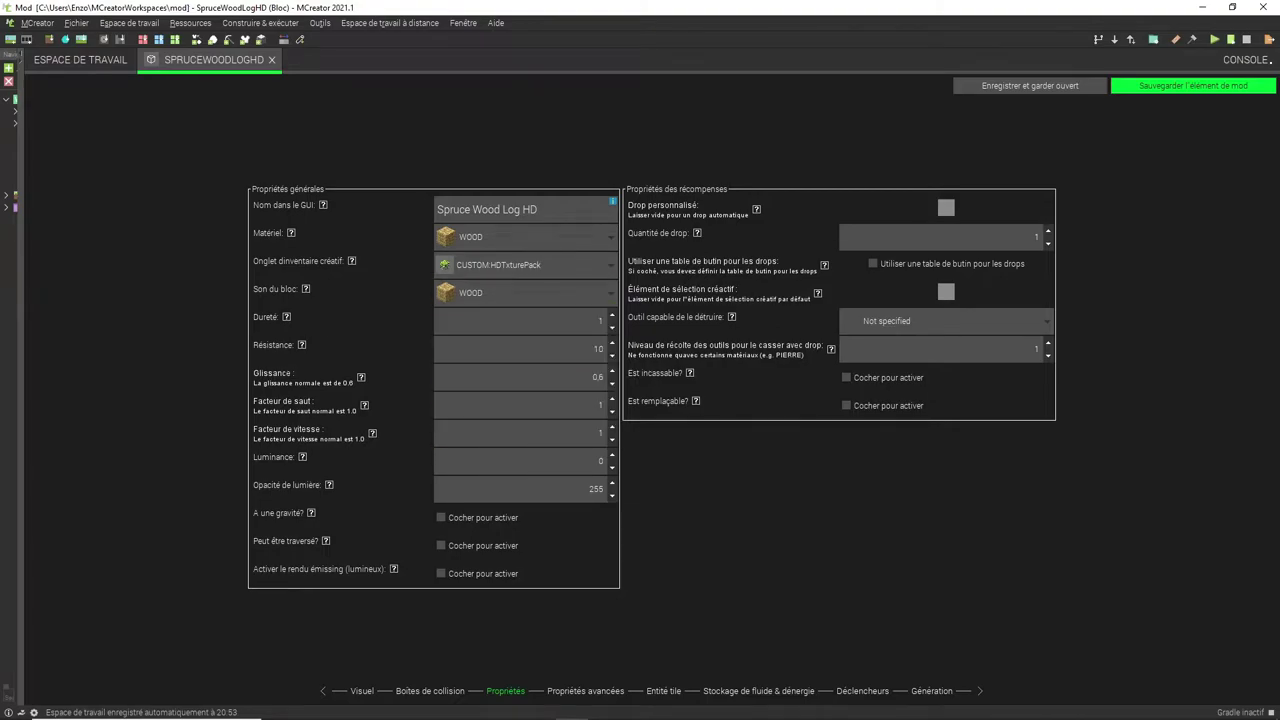
key("space")
left_click(523, 288)
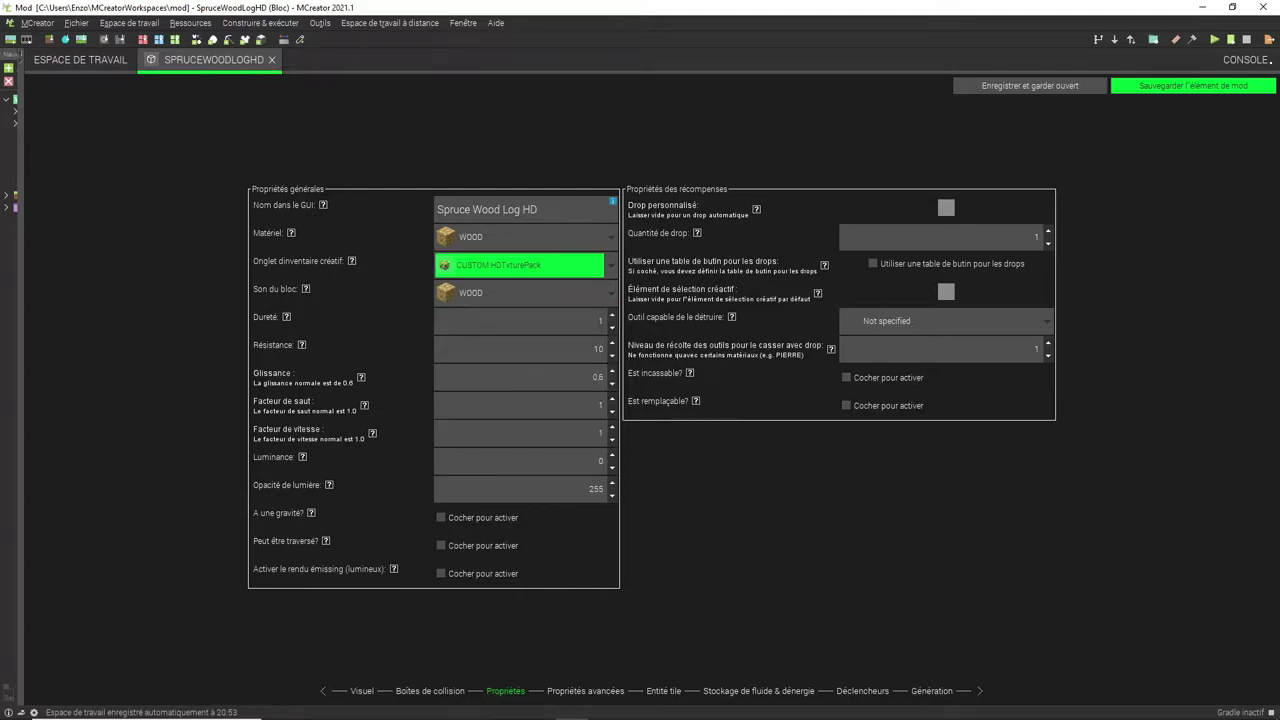
Read the hardness help and check the block's hardness and resistance values
left_click(599, 320)
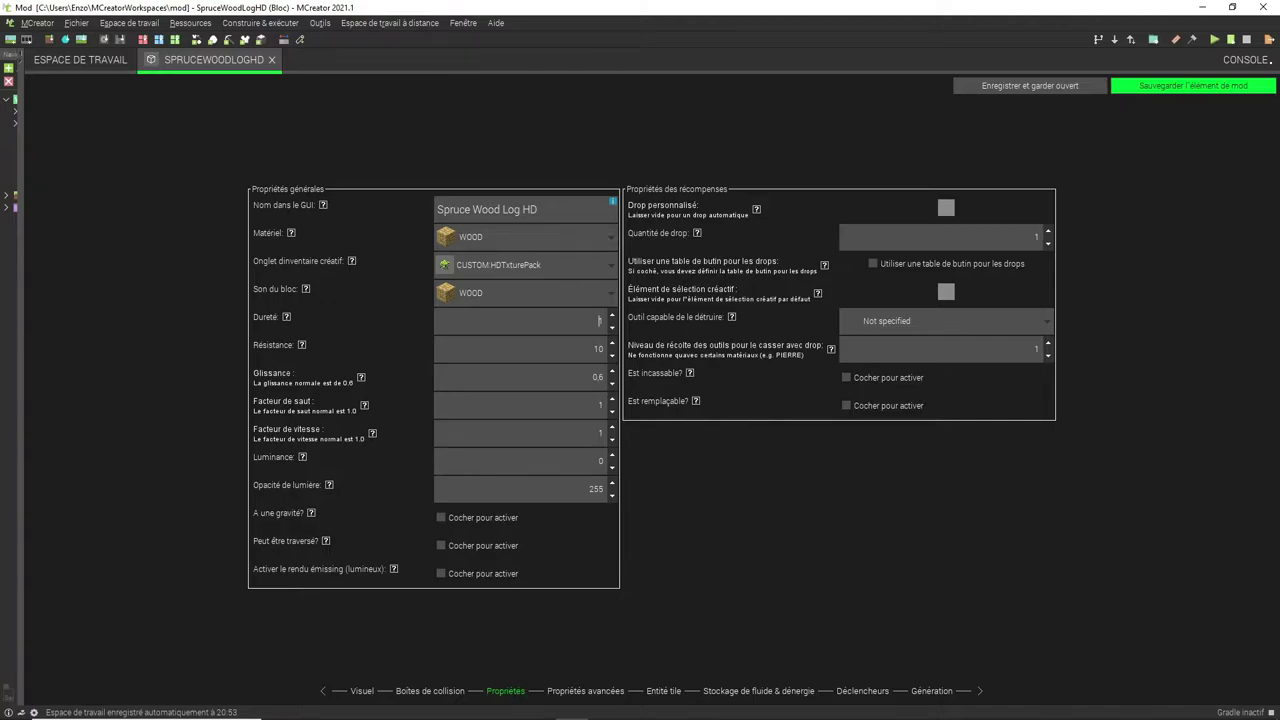
mouse_move(286, 317)
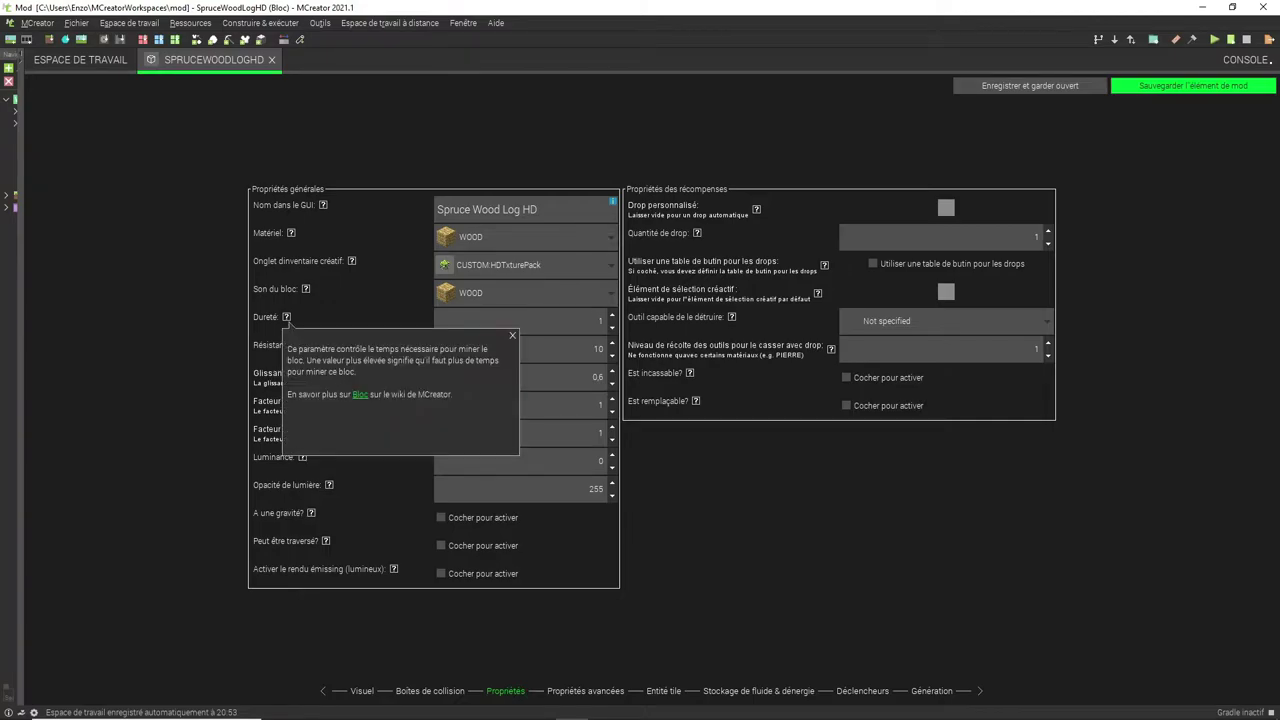
left_click(595, 348)
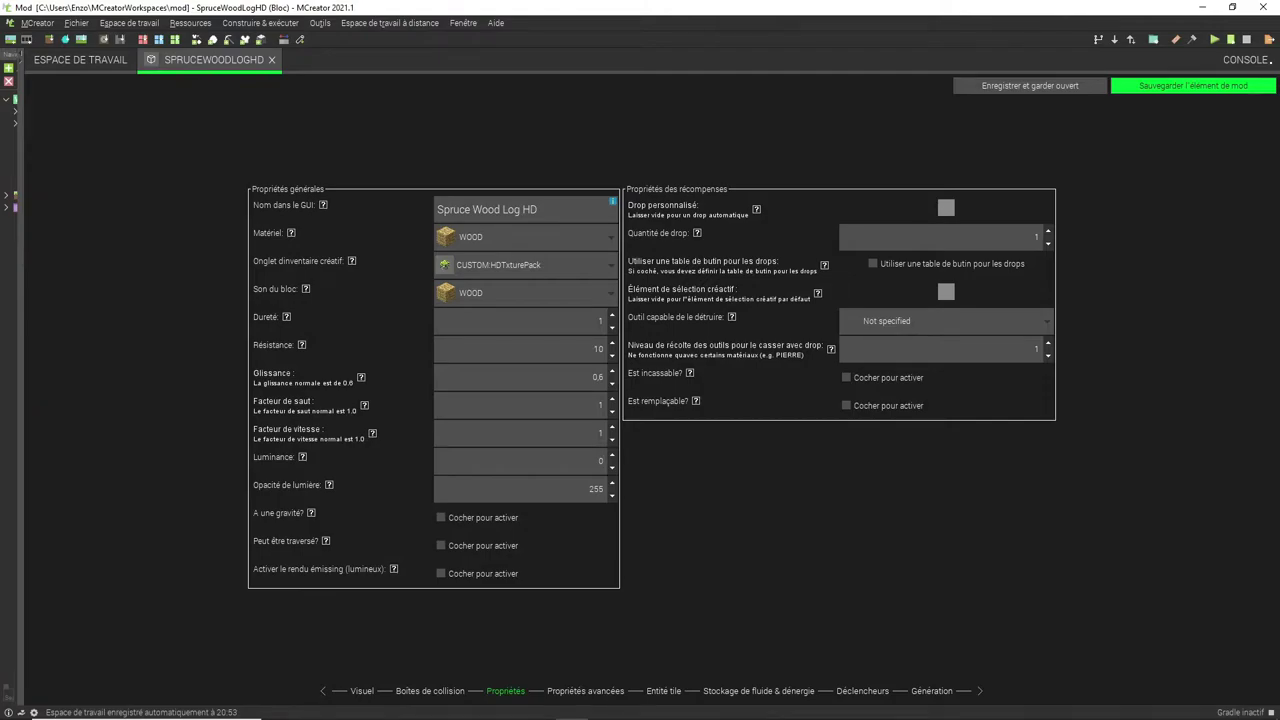
key("Tab")
Try the gravity and pass-through options on and off, and check the block's luminance and light opacity values
left_click(441, 517)
left_click(441, 517)
double_click(600, 461)
left_click(590, 489)
double_click(596, 489)
left_click(441, 546)
left_click(441, 546)
Browse the block and item selector and choose the bright green block near the start of the list as the custom drop
left_click(946, 208)
scroll(640, 365, "down", 2)
scroll(640, 365, "up", 2)
scroll(640, 365, "down", 3)
scroll(640, 365, "up", 3)
scroll(640, 365, "down", 20)
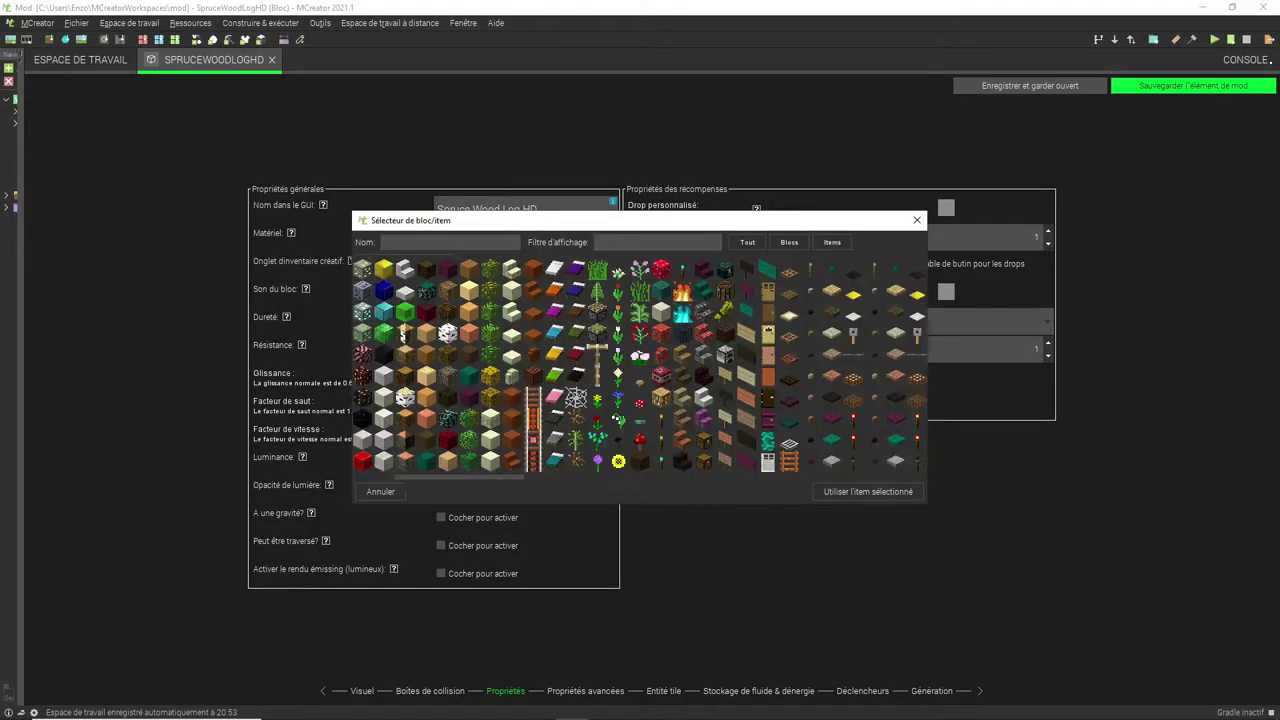
scroll(639, 365, "right", 10)
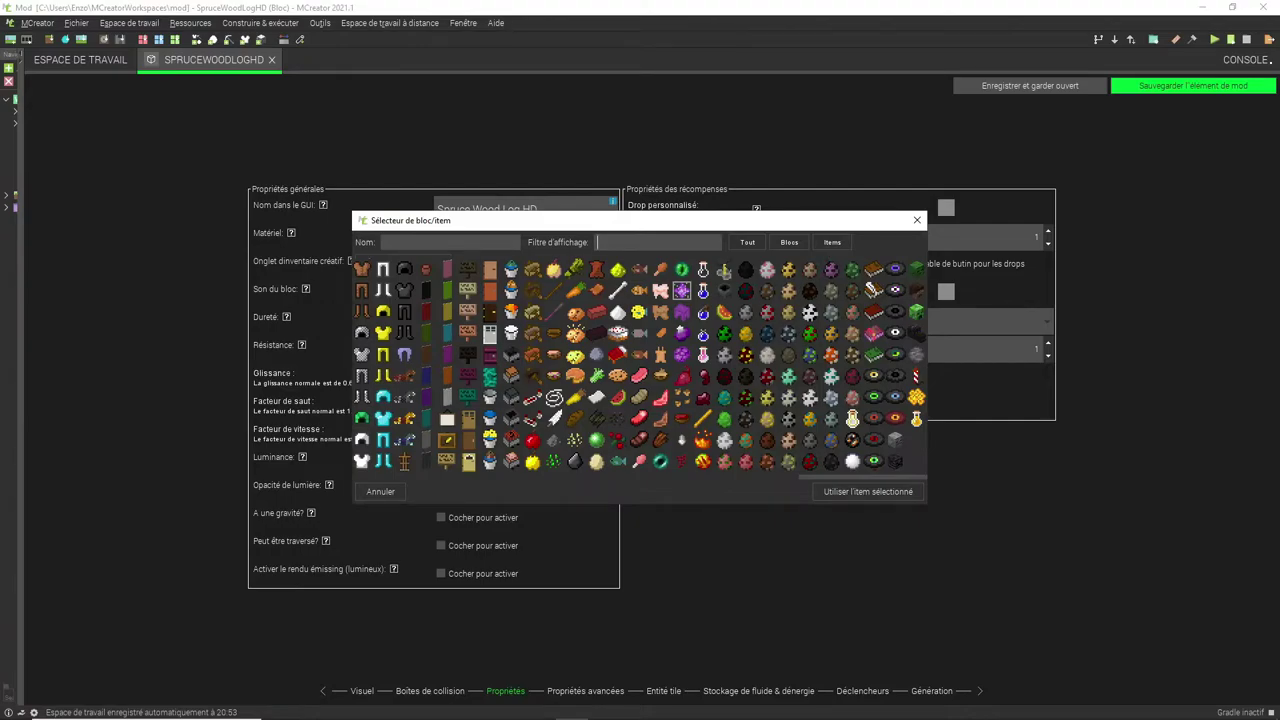
scroll(658, 333, "left", 20)
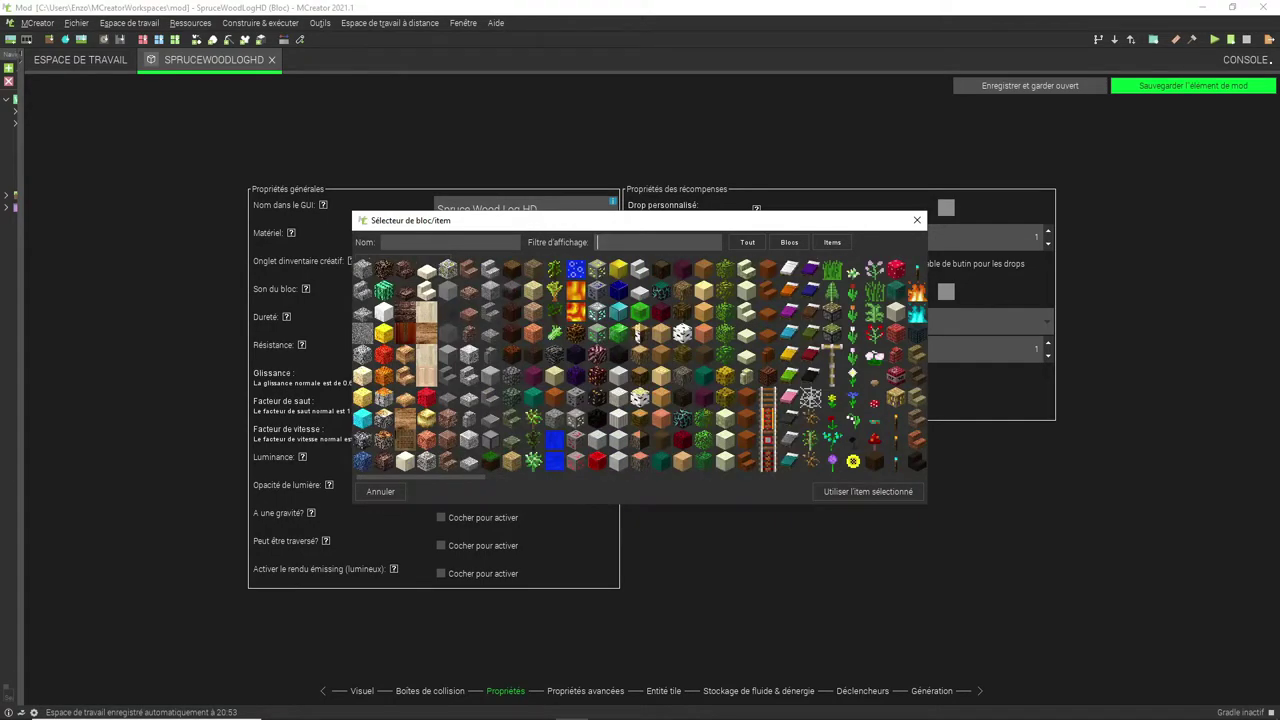
left_click(832, 376)
left_click(661, 269)
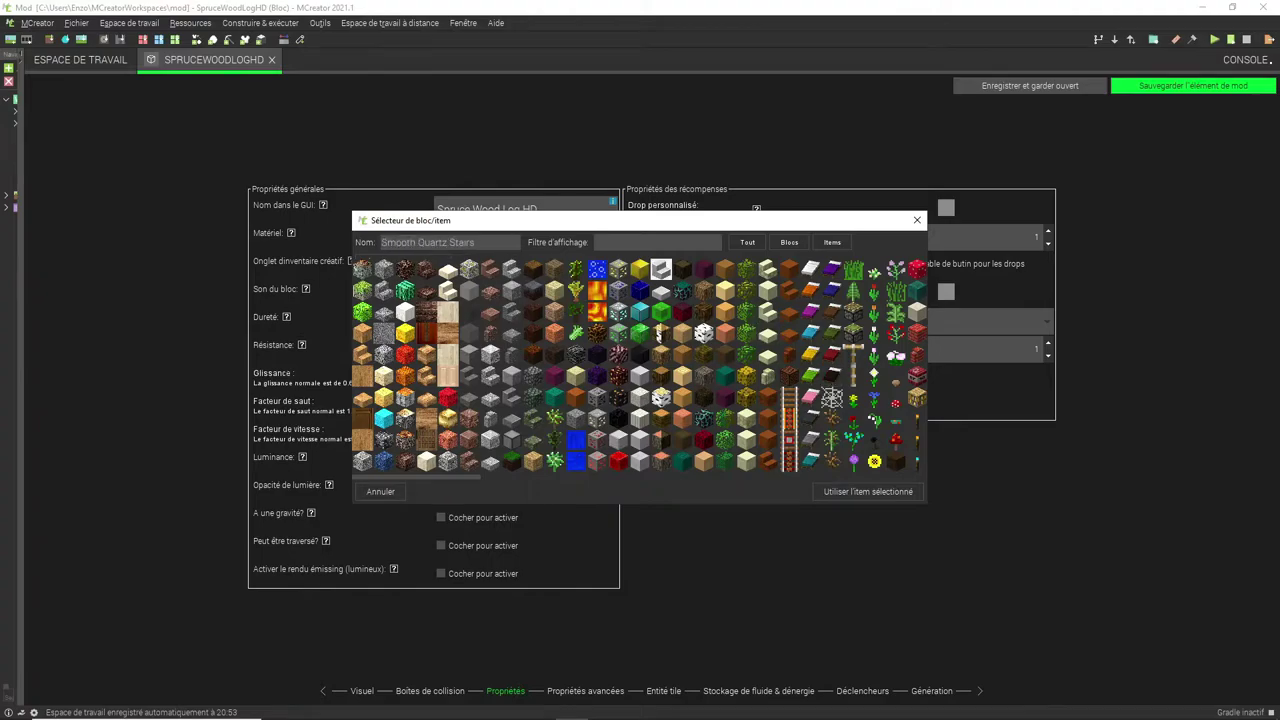
left_click(362, 269)
left_click(362, 312)
key("Return")
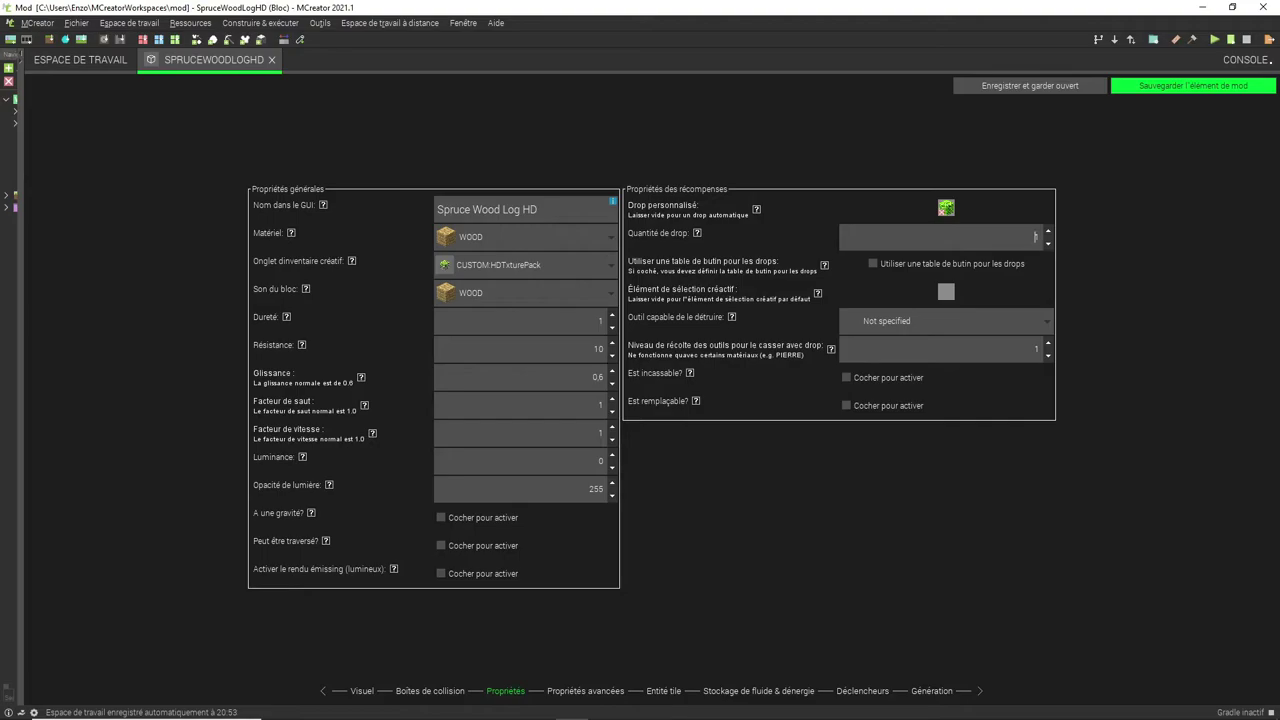
Choose the white bed as the block's creative pick item
left_click(946, 207)
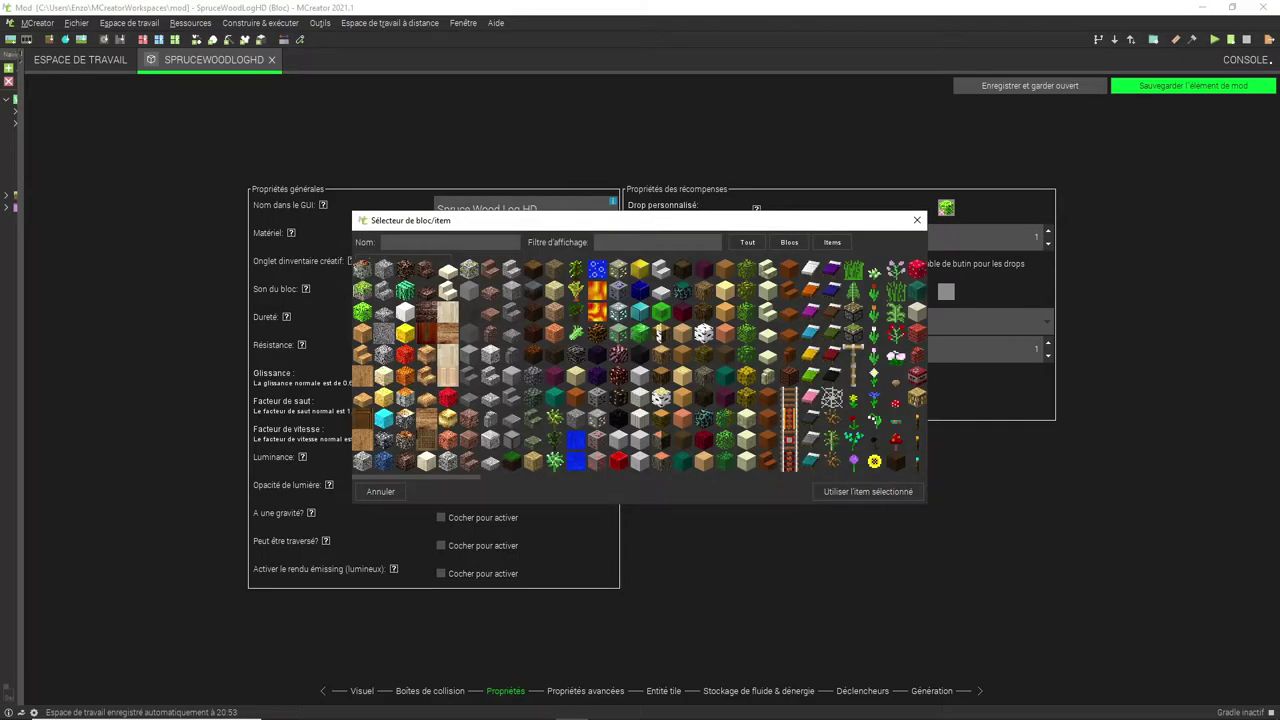
double_click(811, 268)
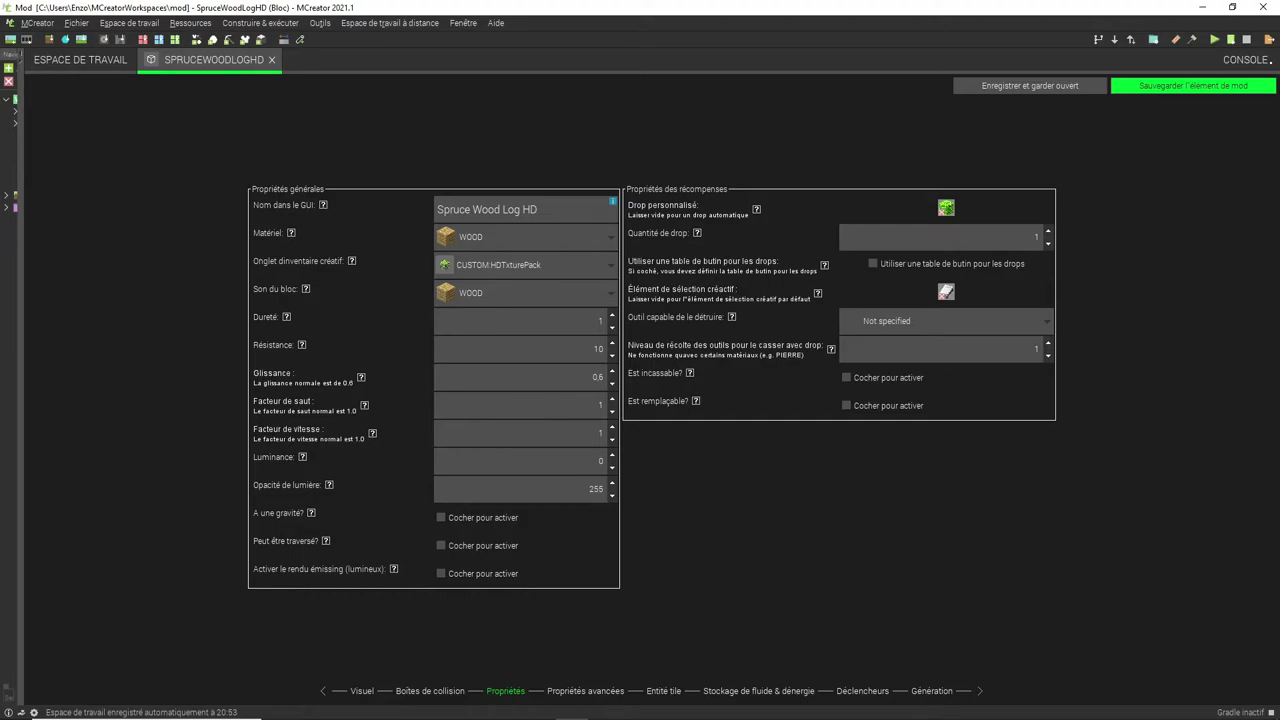
Review the available tool types and set the tool able to destroy the block to axe
left_click(945, 321)
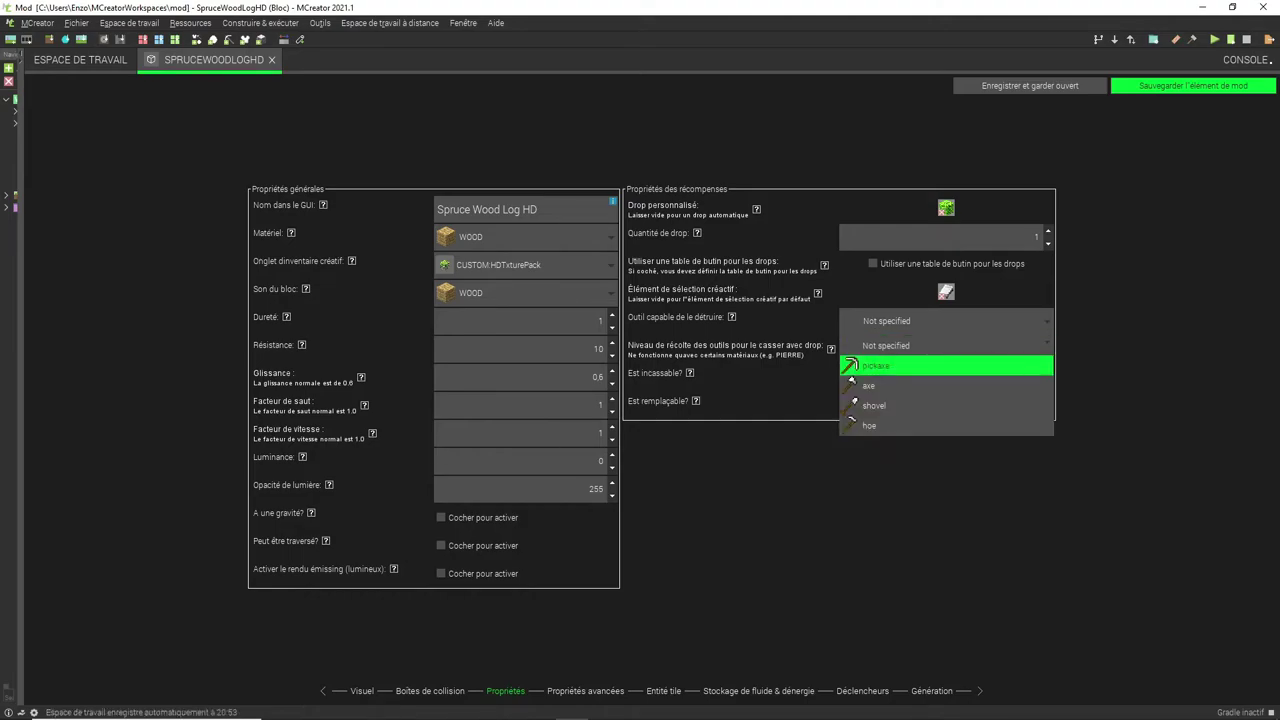
key("Down")
key("Down")
key("Down")
key("Down")
key("Up")
key("Down")
key("Down")
key("Down")
key("Up")
key("Down")
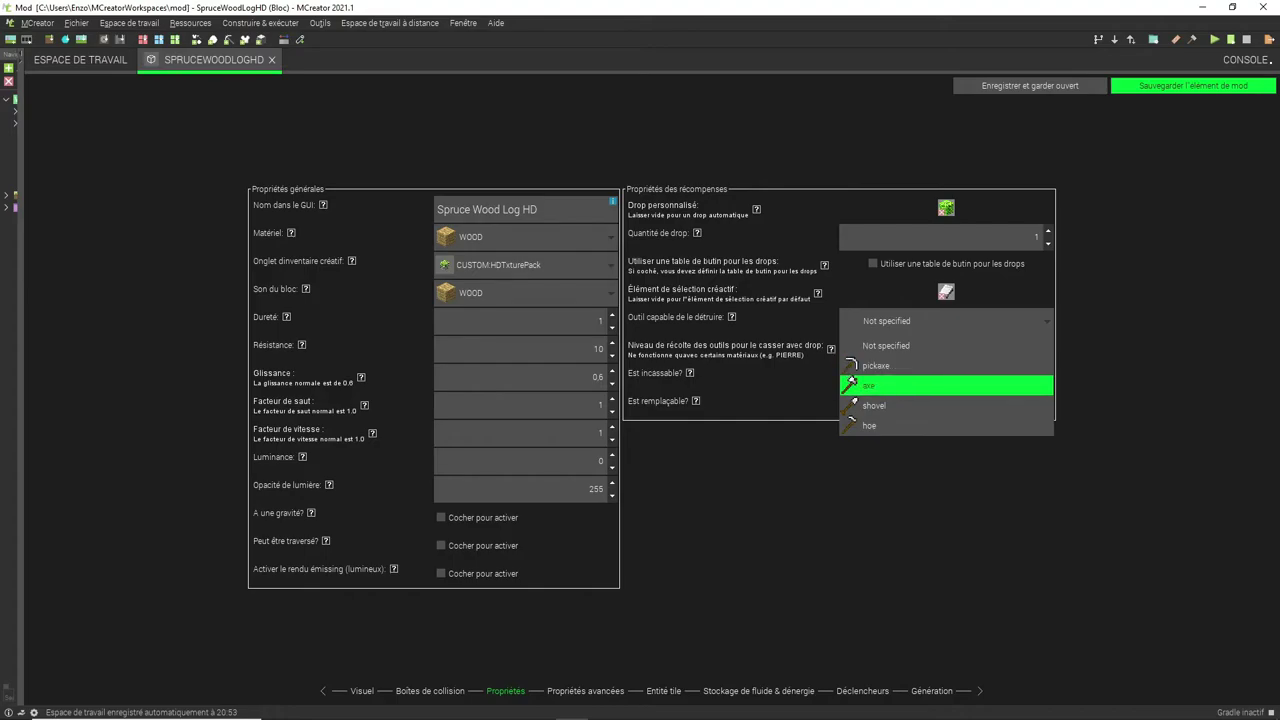
key("Return")
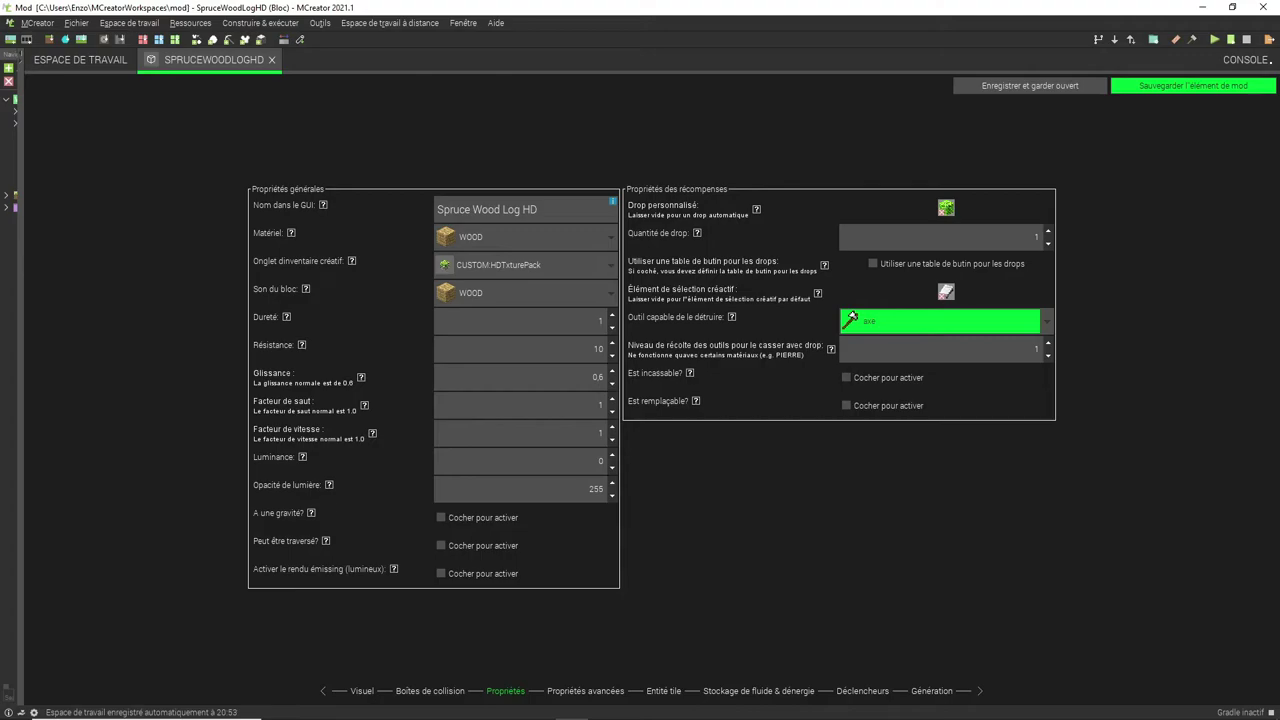
Read the harvest level help and set the tool harvest level required to break the block to 4
left_click(830, 349)
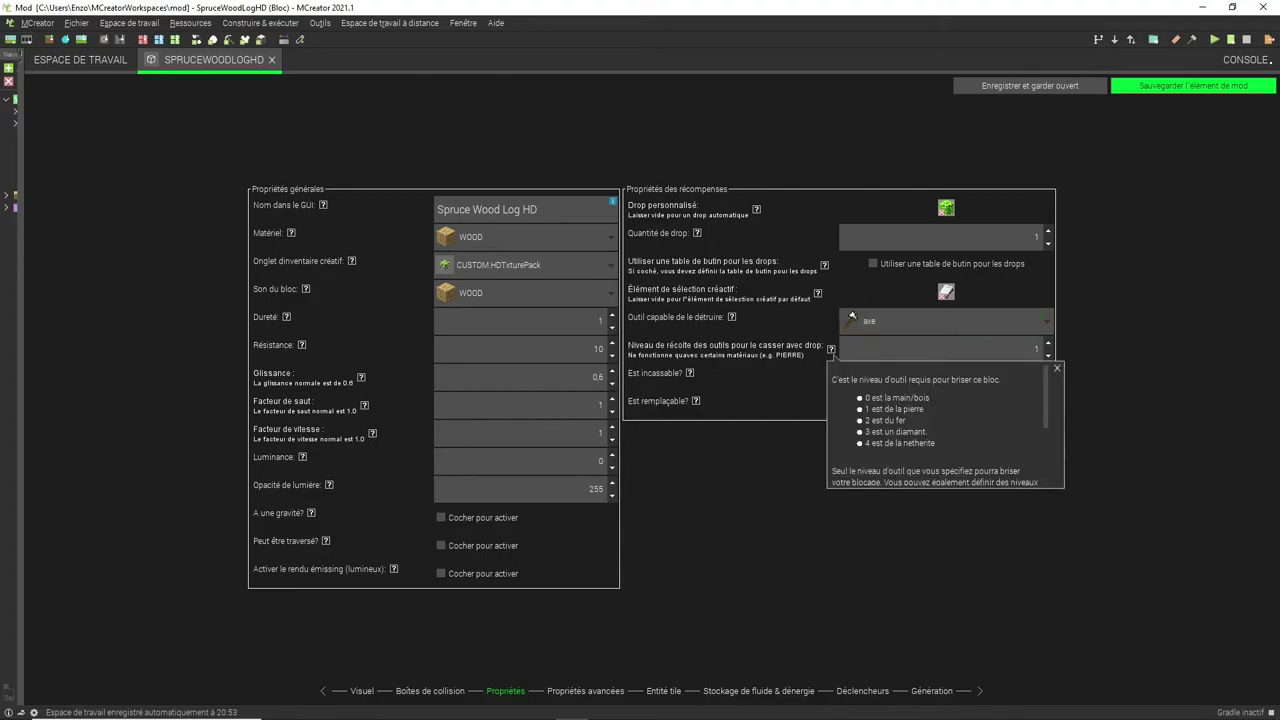
left_click(1057, 369)
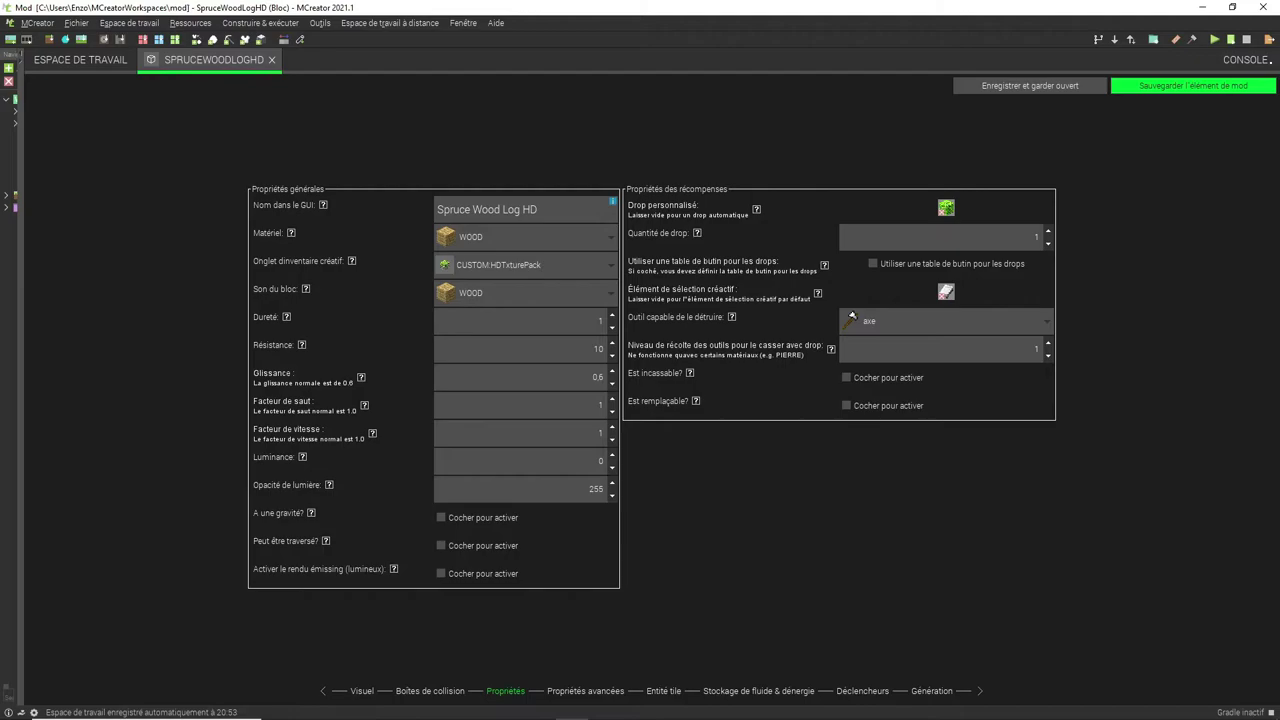
left_click(831, 349)
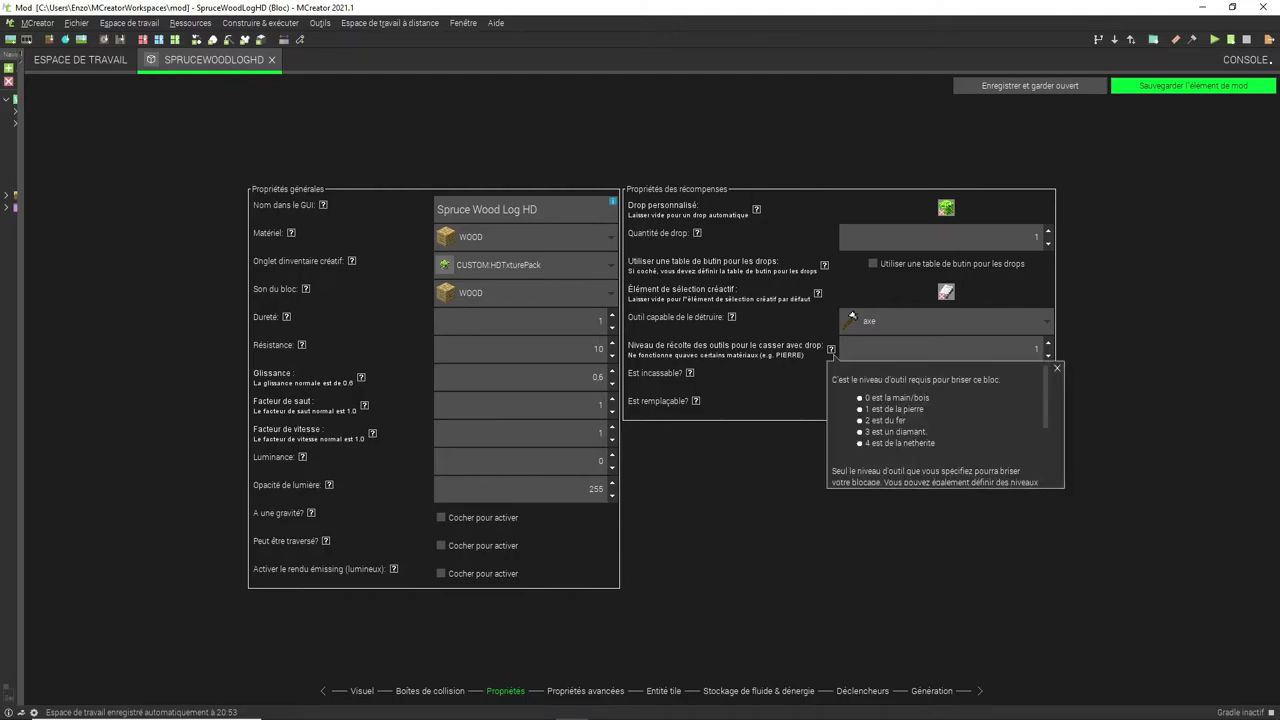
double_click(1036, 349)
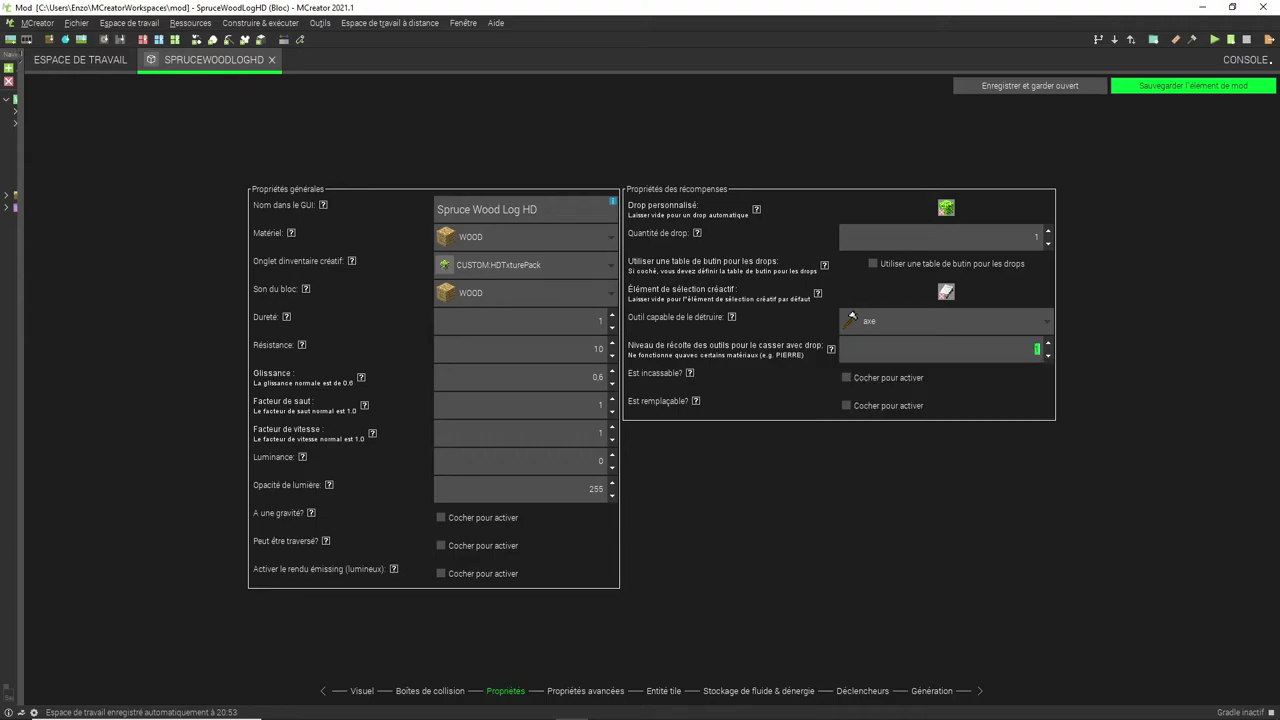
type("4")
left_click(831, 349)
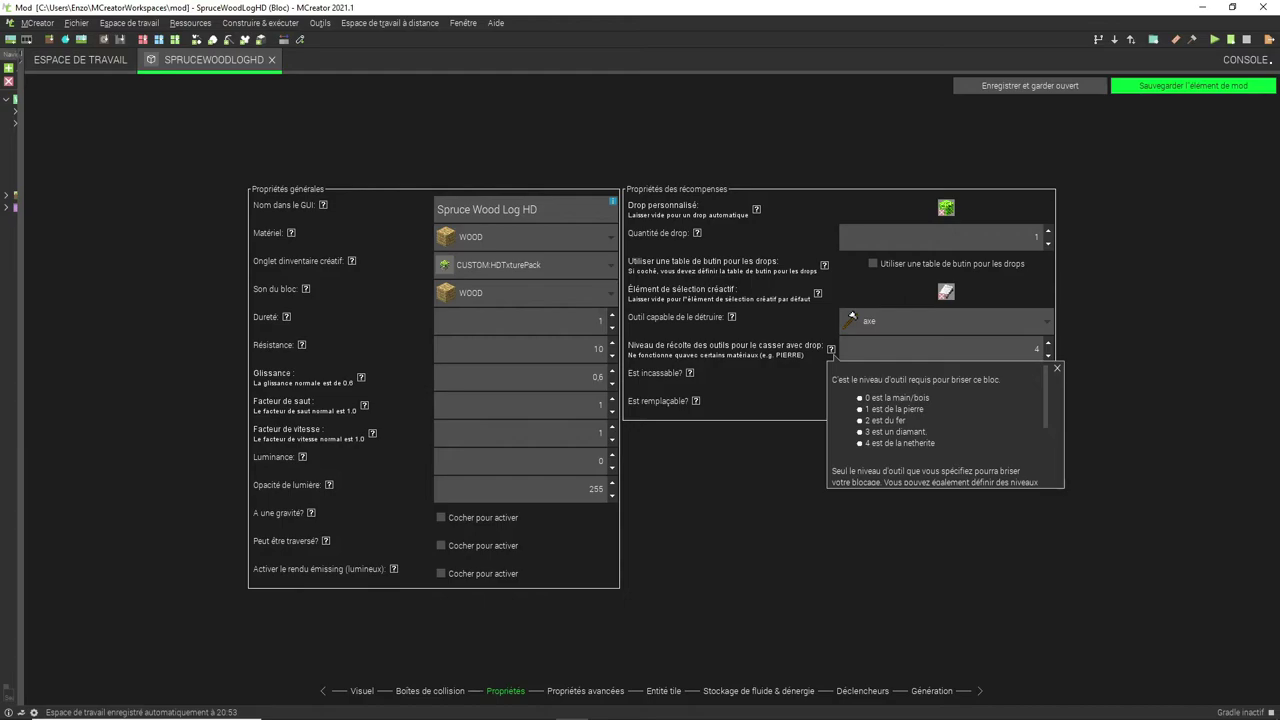
left_click(1057, 368)
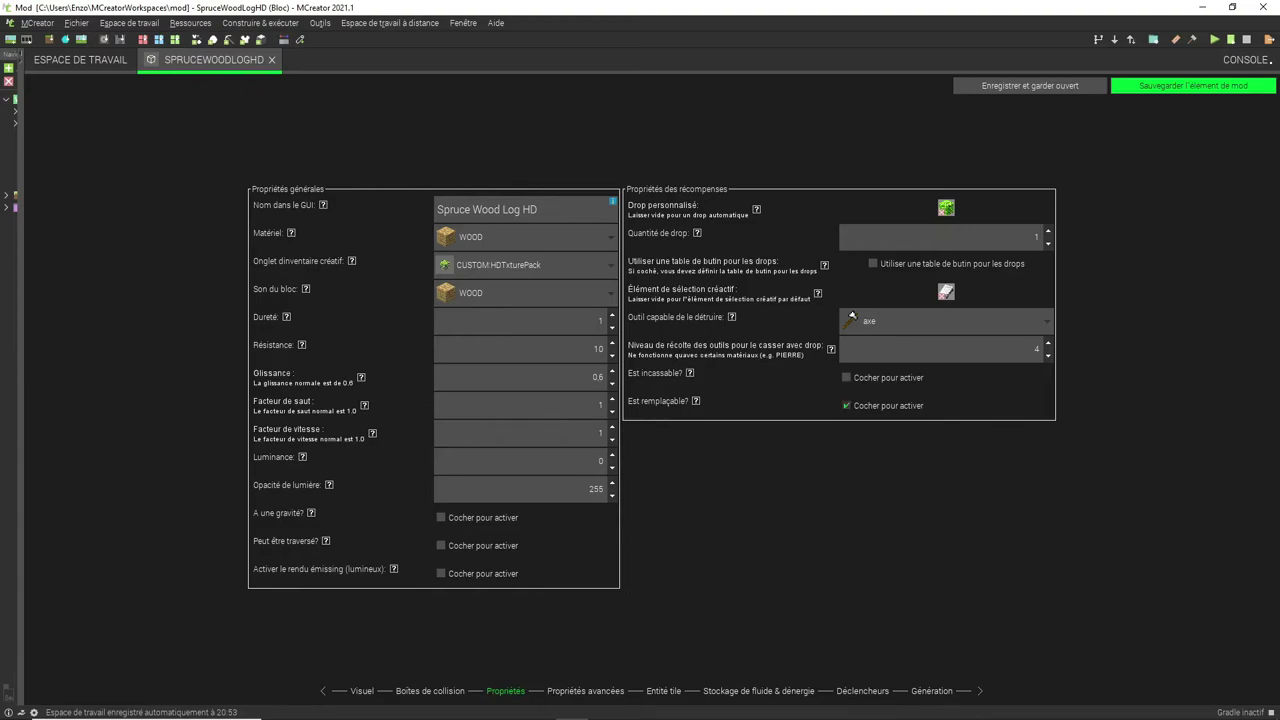
Read the replaceable option's help and look over the advanced block properties, including random tick and the map colour choices
left_click(695, 400)
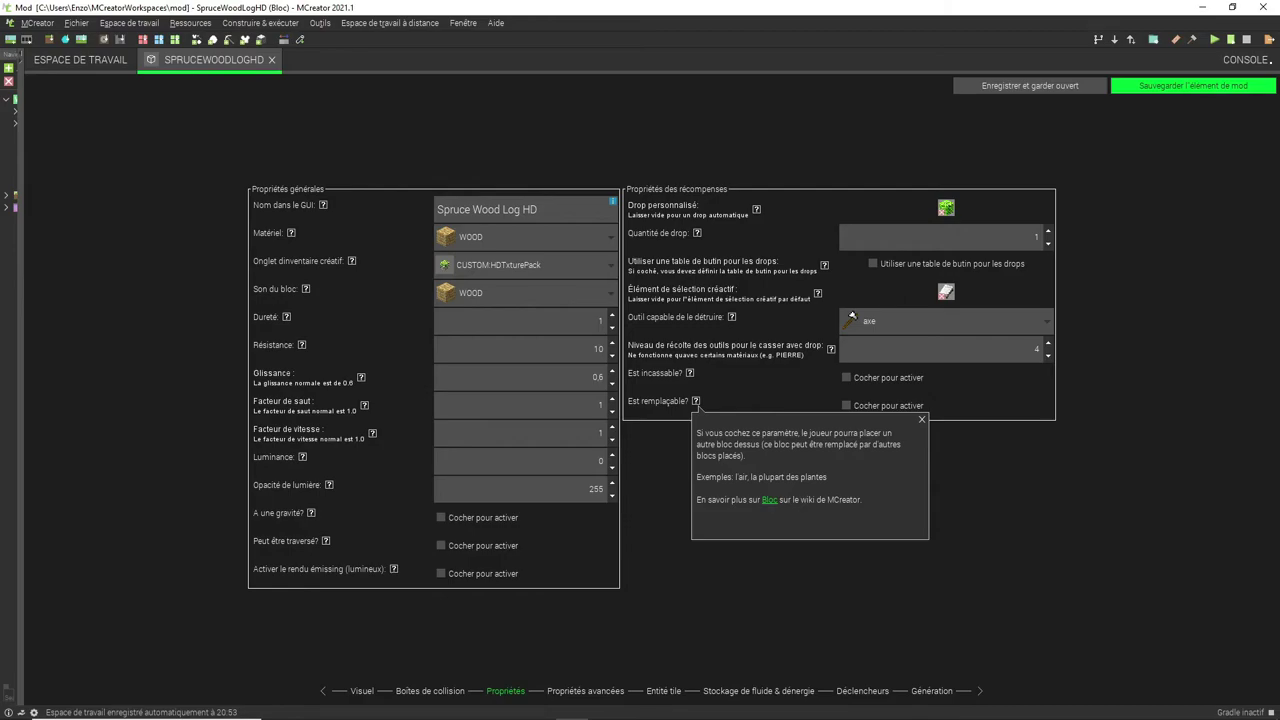
left_click(922, 420)
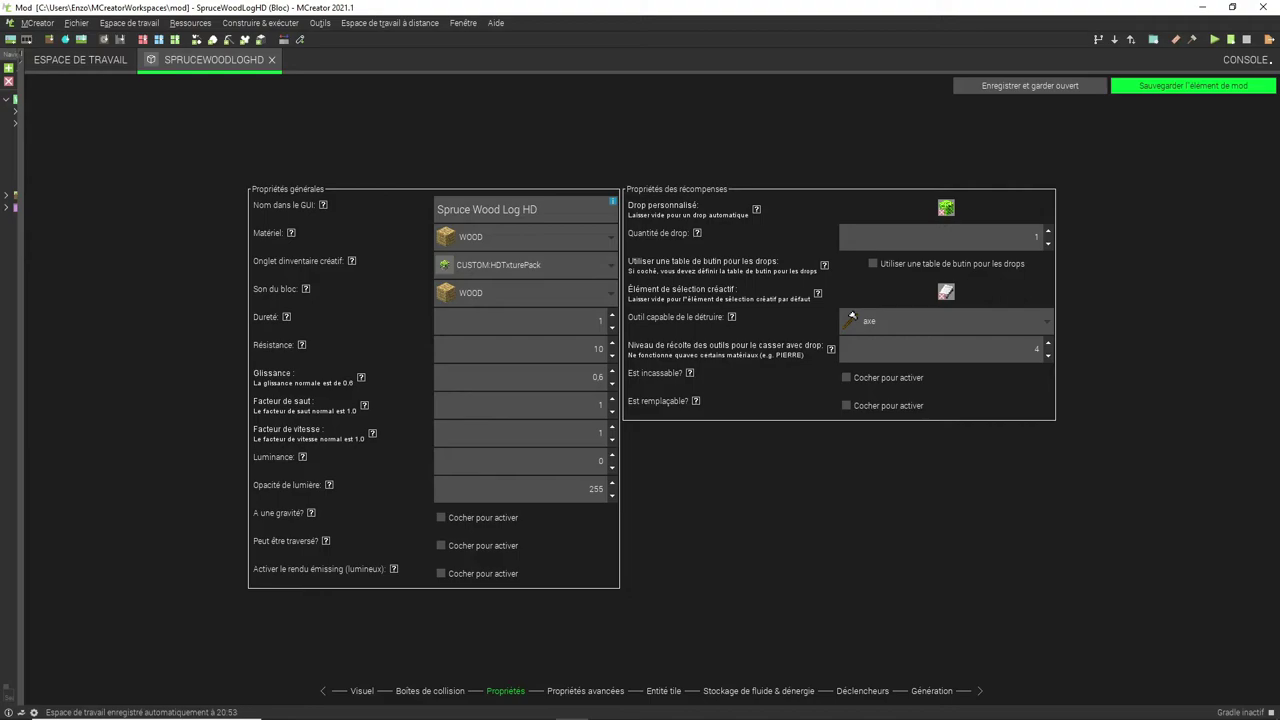
left_click(585, 691)
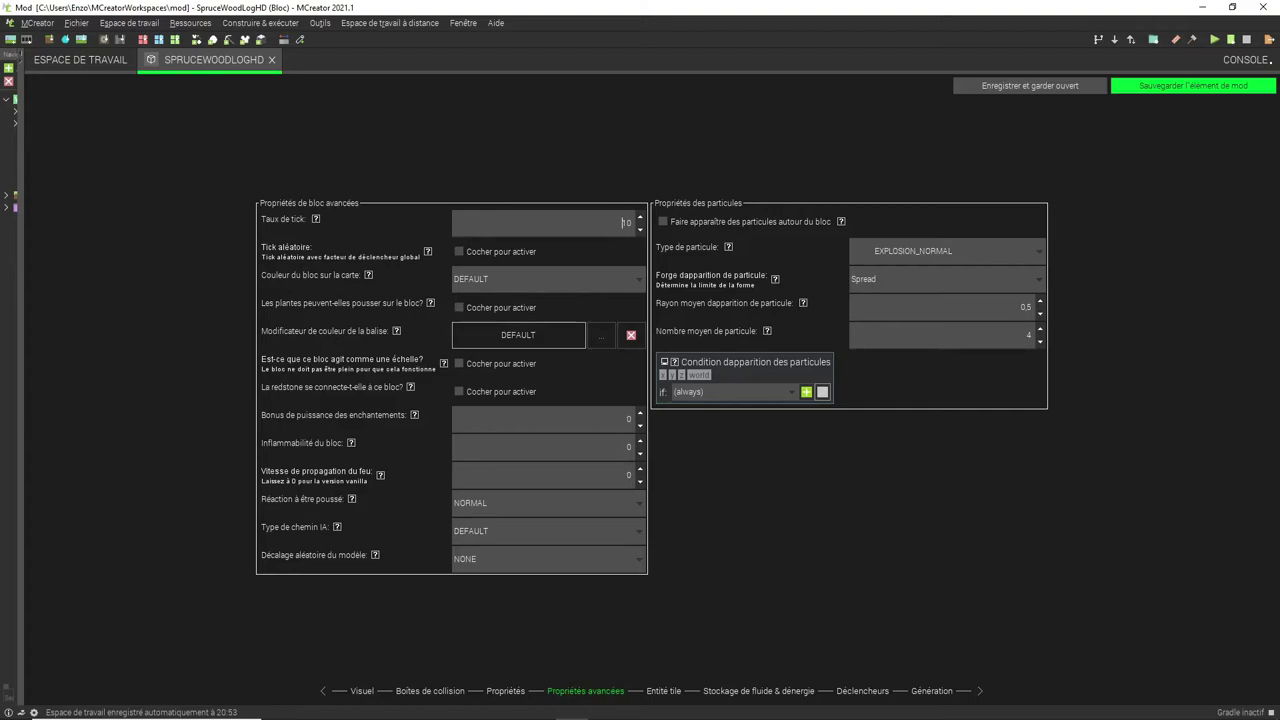
left_click(459, 251)
left_click(459, 251)
left_click(547, 279)
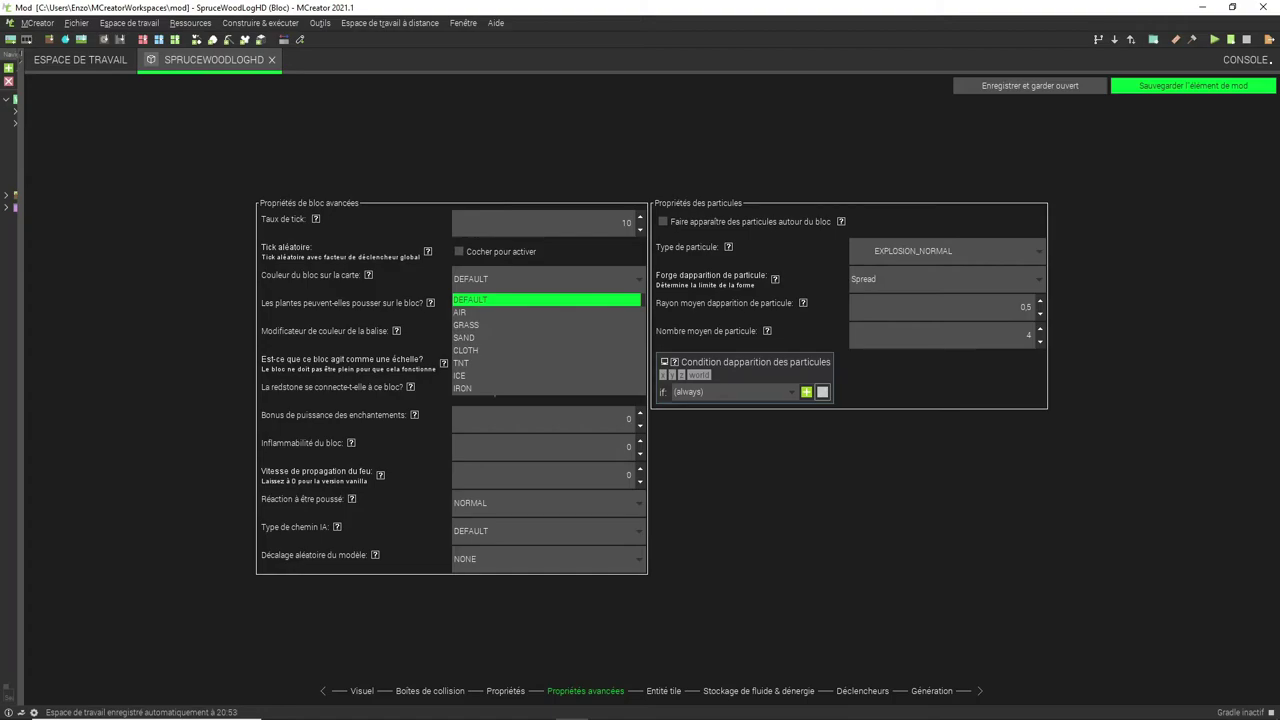
left_click(500, 299)
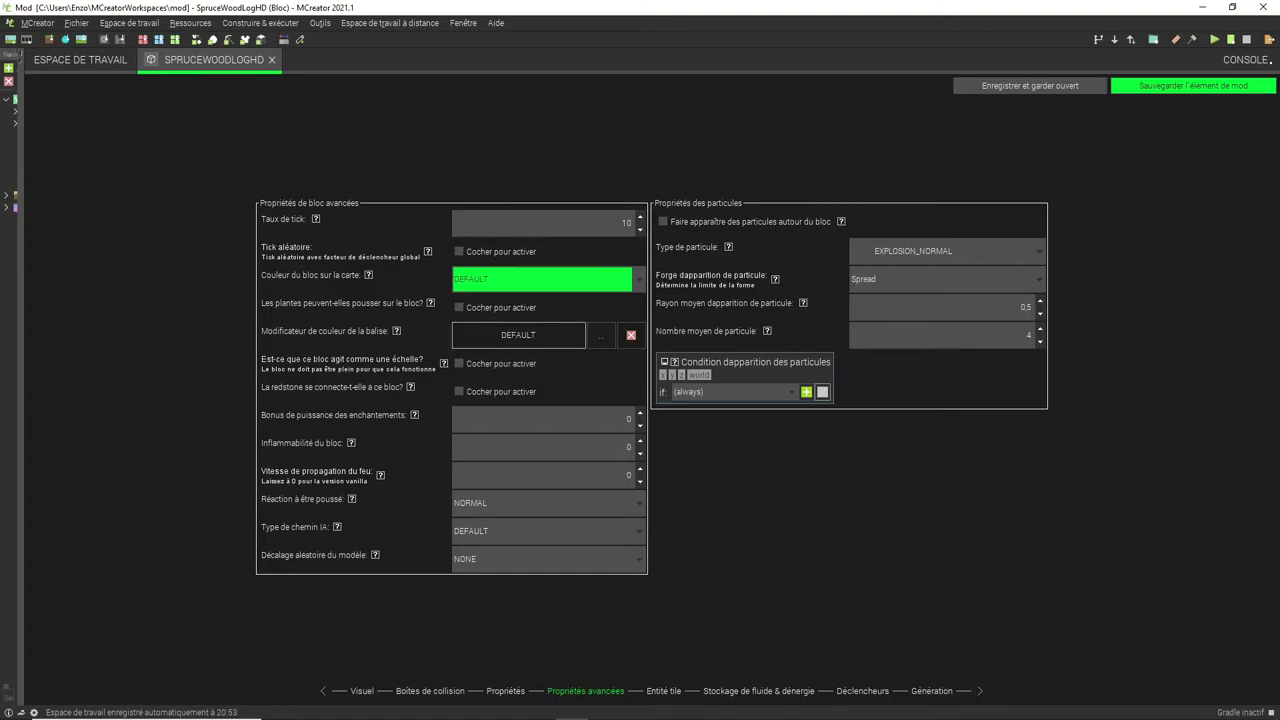
left_click(547, 279)
left_click(547, 279)
Look through the tile entity, fluid and energy storage, and trigger settings, and open the block's generation settings
left_click(663, 691)
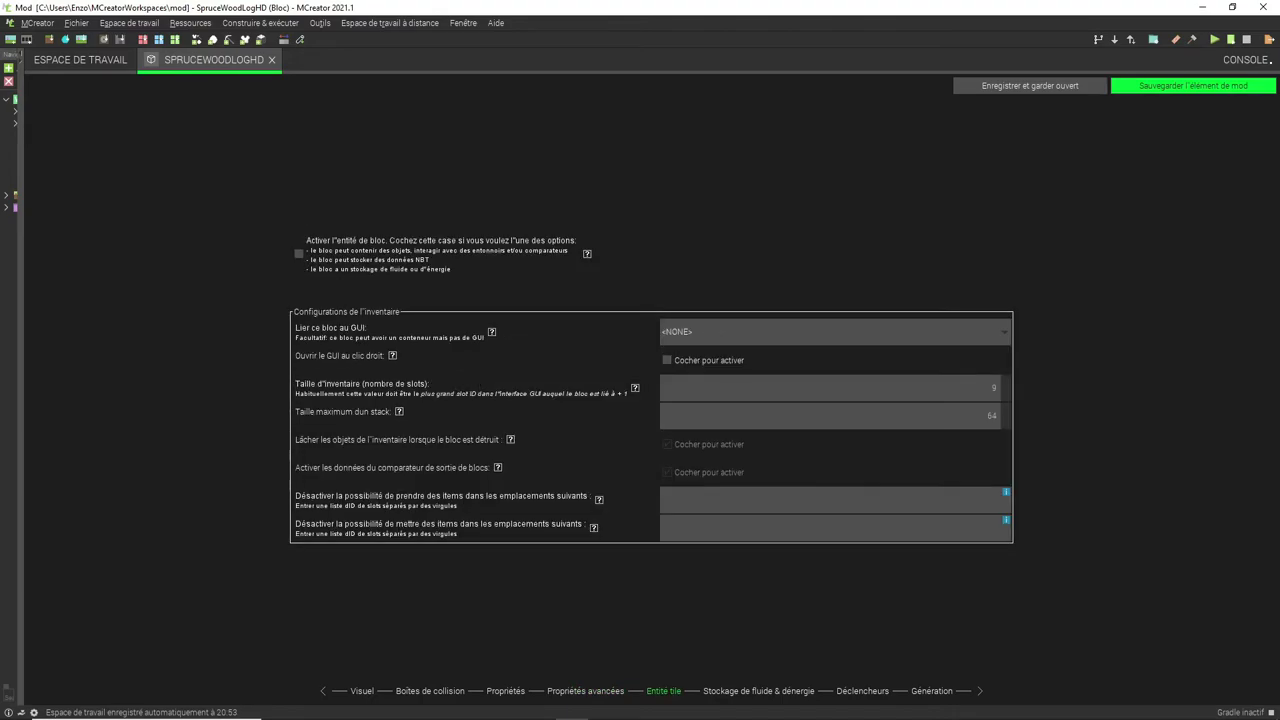
left_click(585, 691)
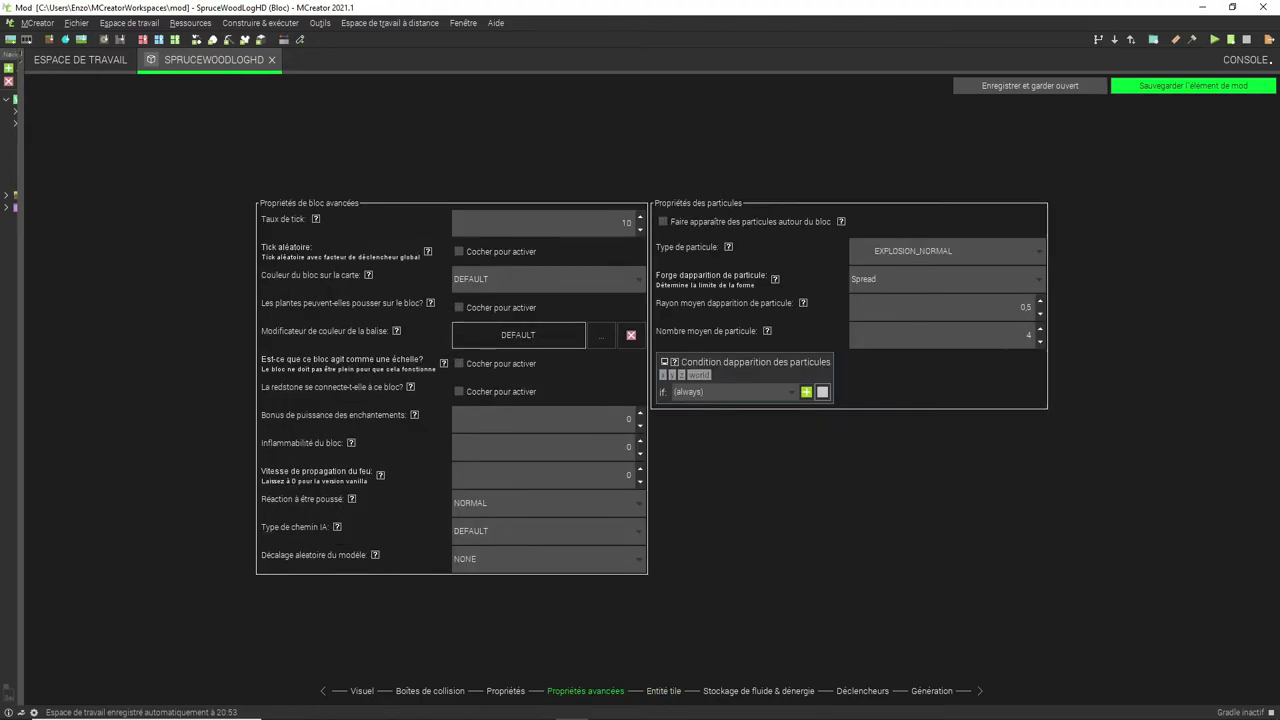
left_click(663, 691)
left_click(758, 691)
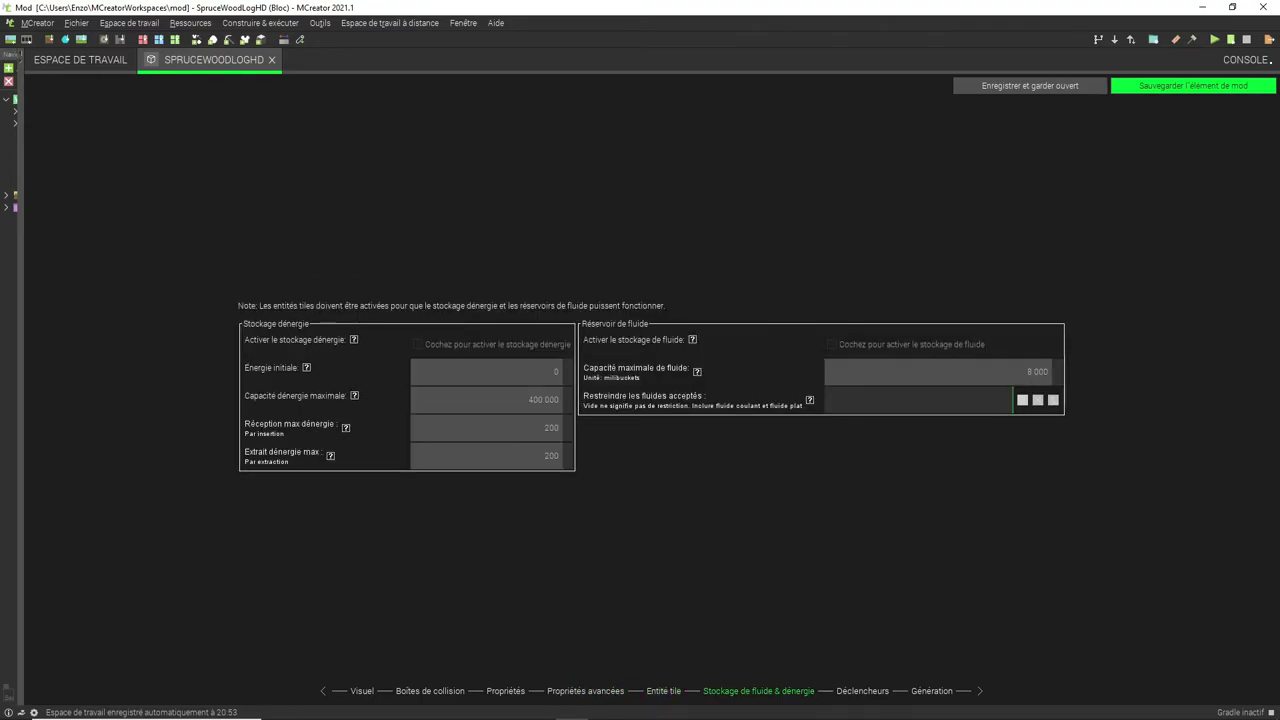
left_click(862, 691)
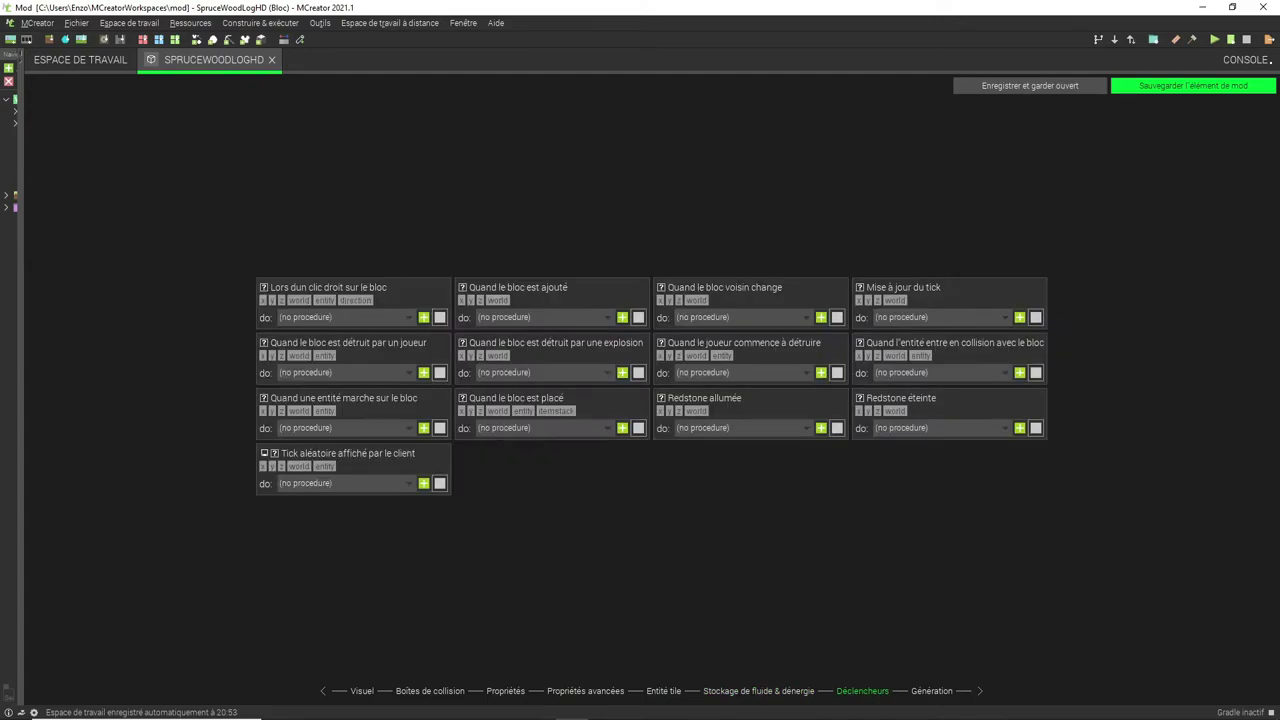
left_click(931, 691)
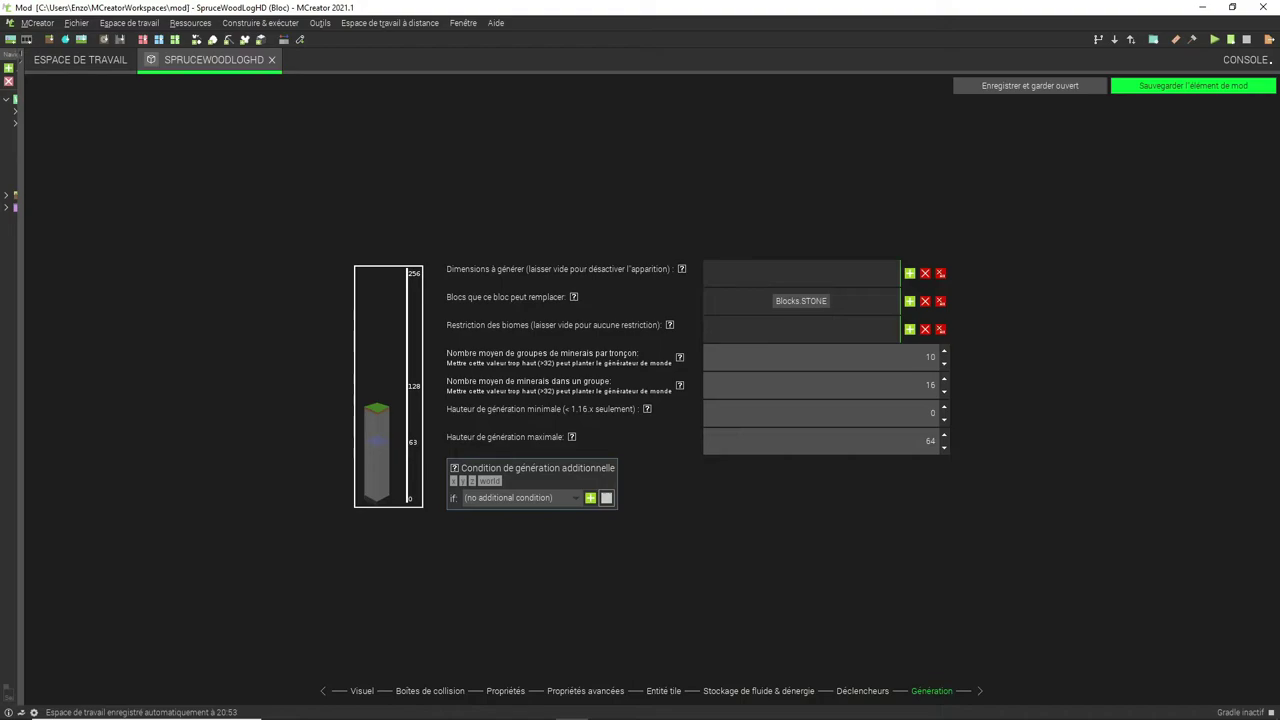
Try adding the Surface dimension to the block's generation dimensions and remove it again
left_click(909, 273)
left_click(538, 317)
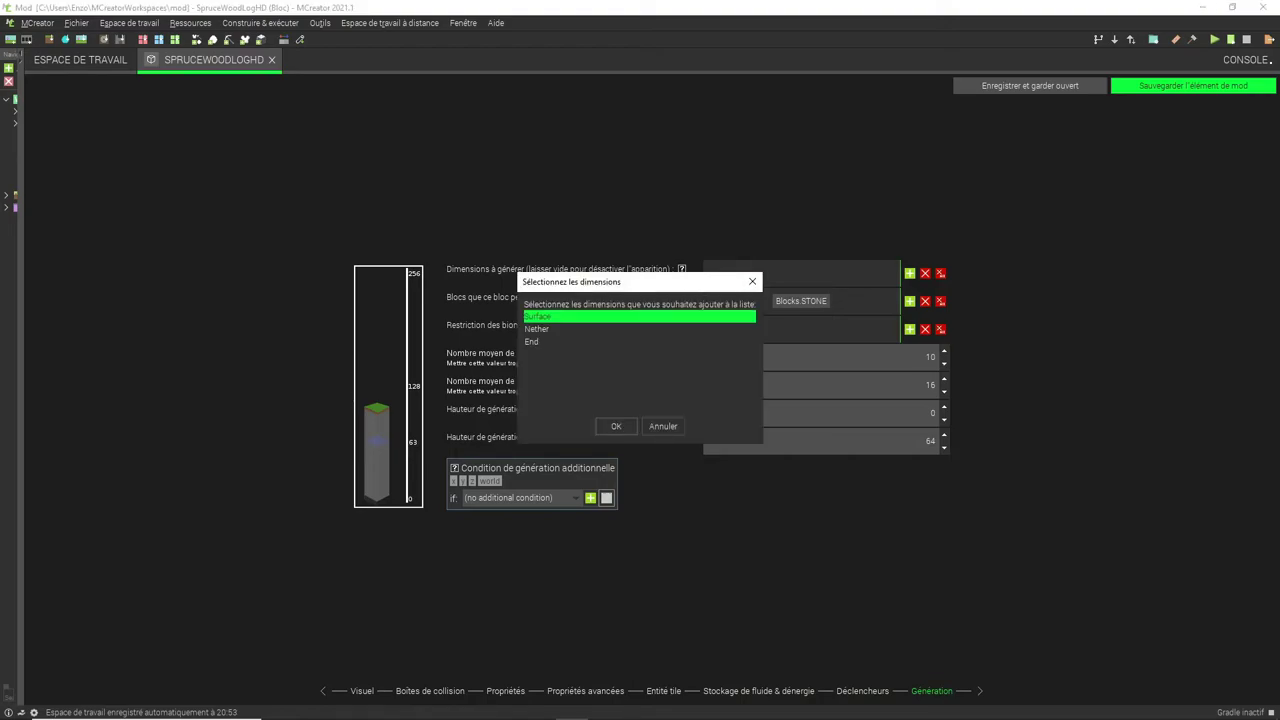
left_click(616, 427)
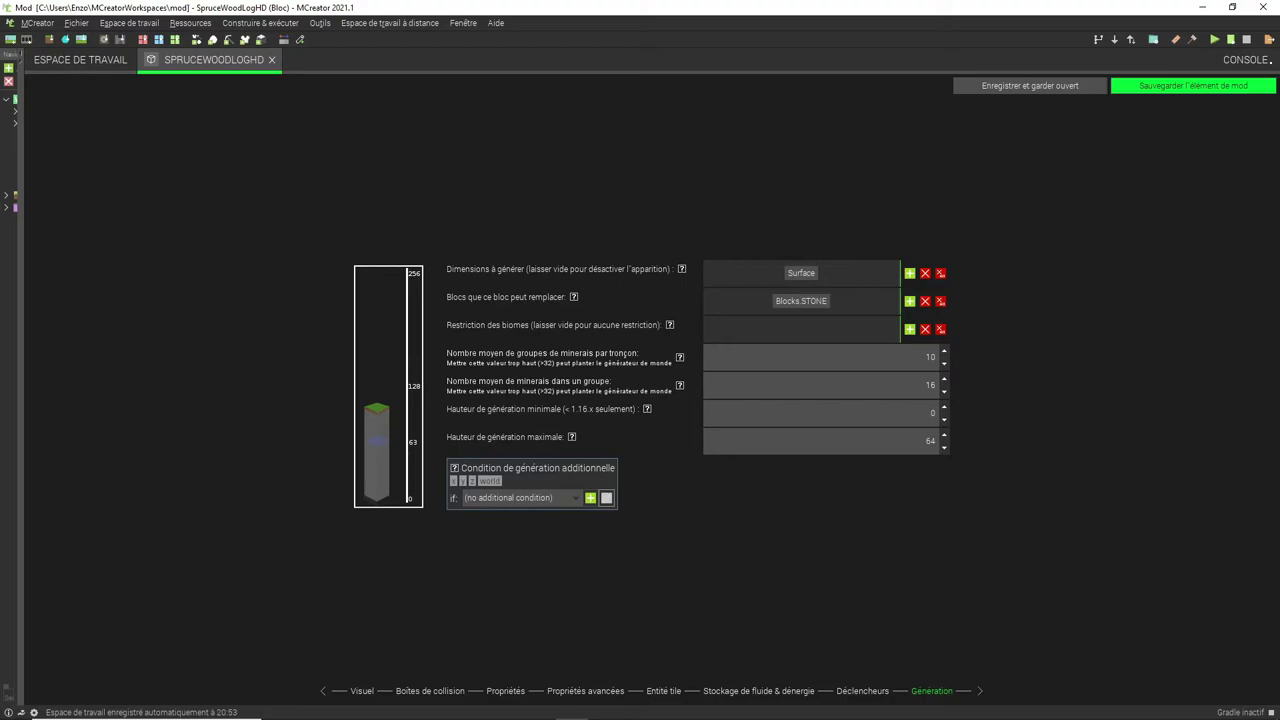
left_click(801, 273)
left_click(925, 273)
Remove Blocks.STONE from the list of blocks that this block can replace during generation
left_click(801, 301)
key("Delete")
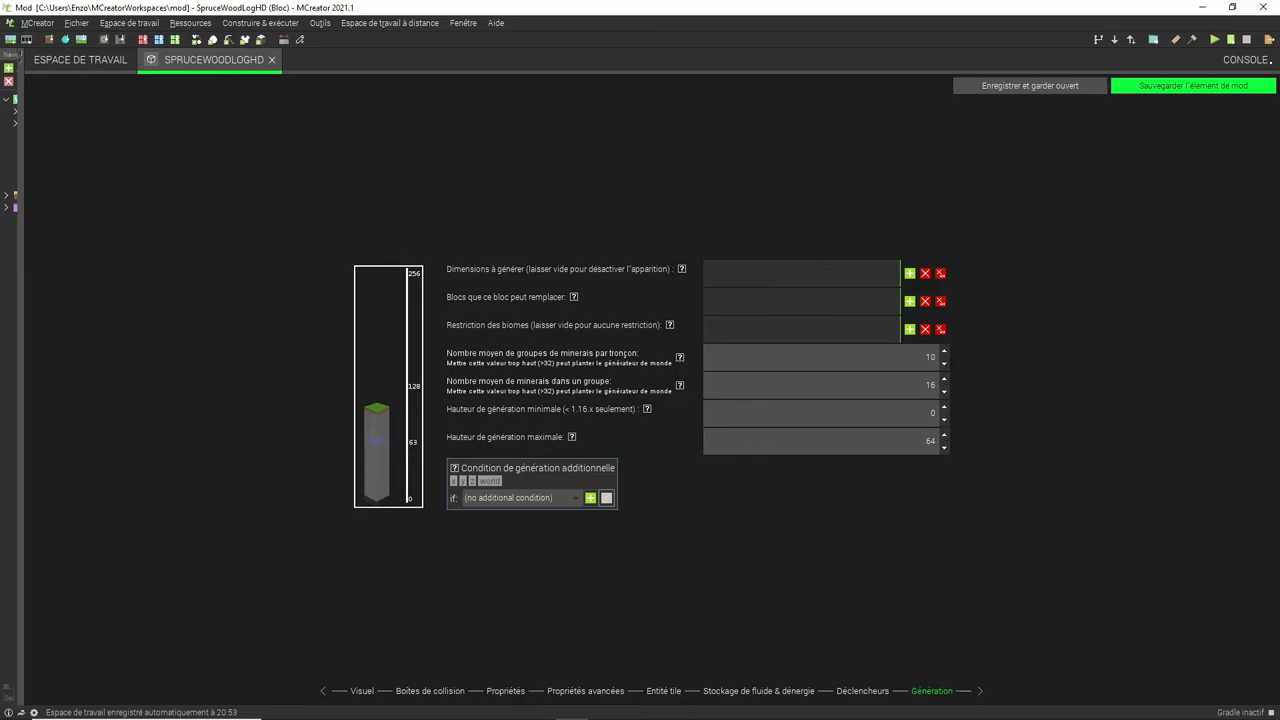
Examine the biome restriction choices, the ore group and ore count values, and the generation height limits
left_click(909, 329)
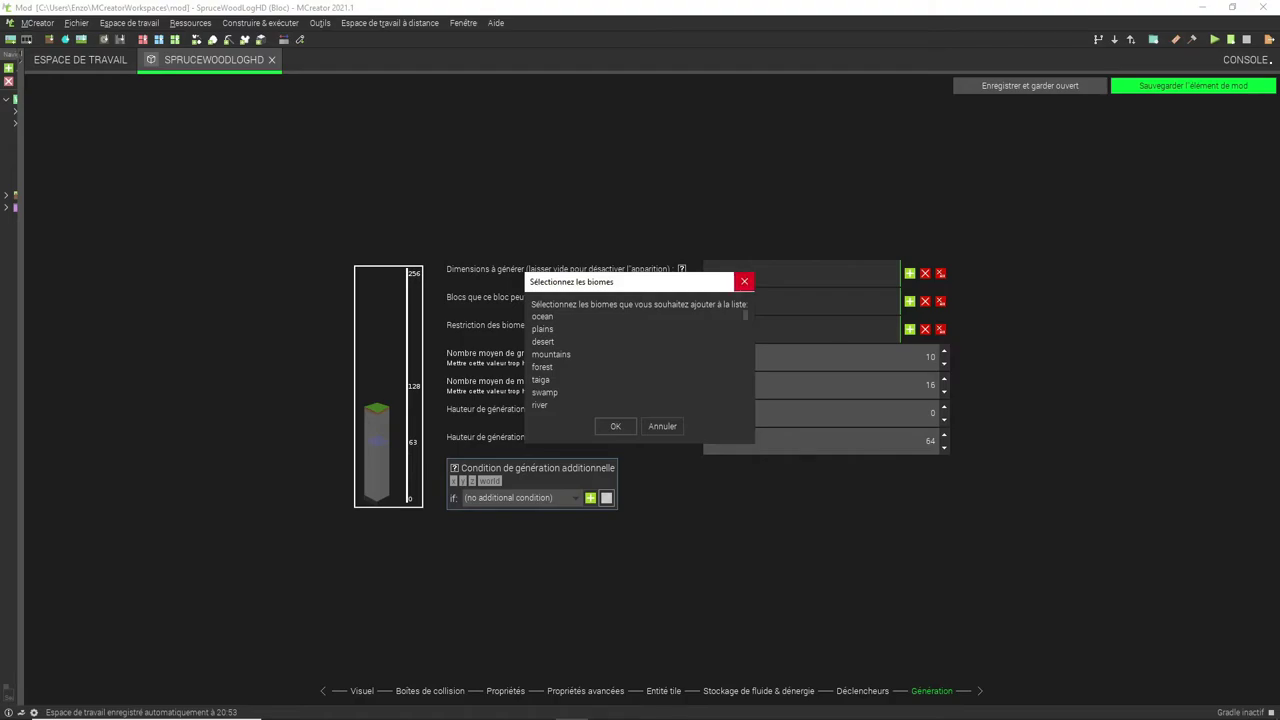
left_click(744, 281)
double_click(931, 357)
left_click(928, 356)
double_click(930, 356)
left_click(928, 356)
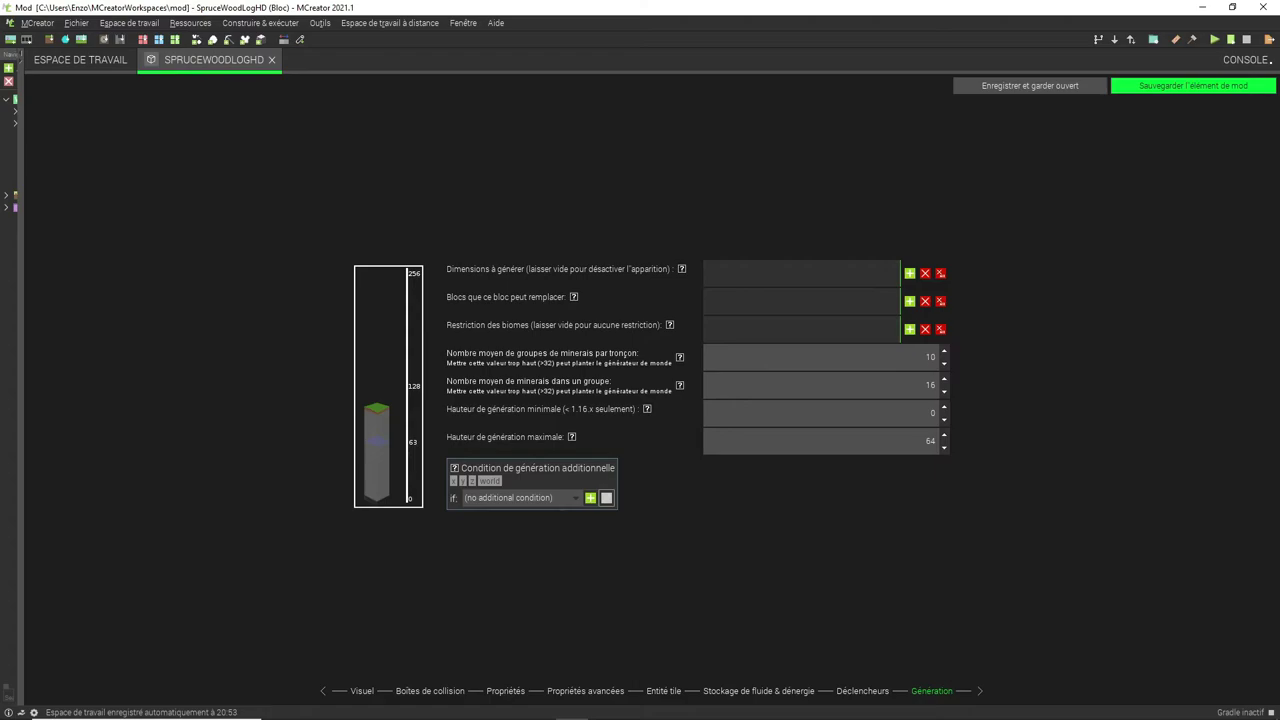
double_click(929, 356)
left_click(928, 356)
double_click(930, 385)
key("Tab")
key("Tab")
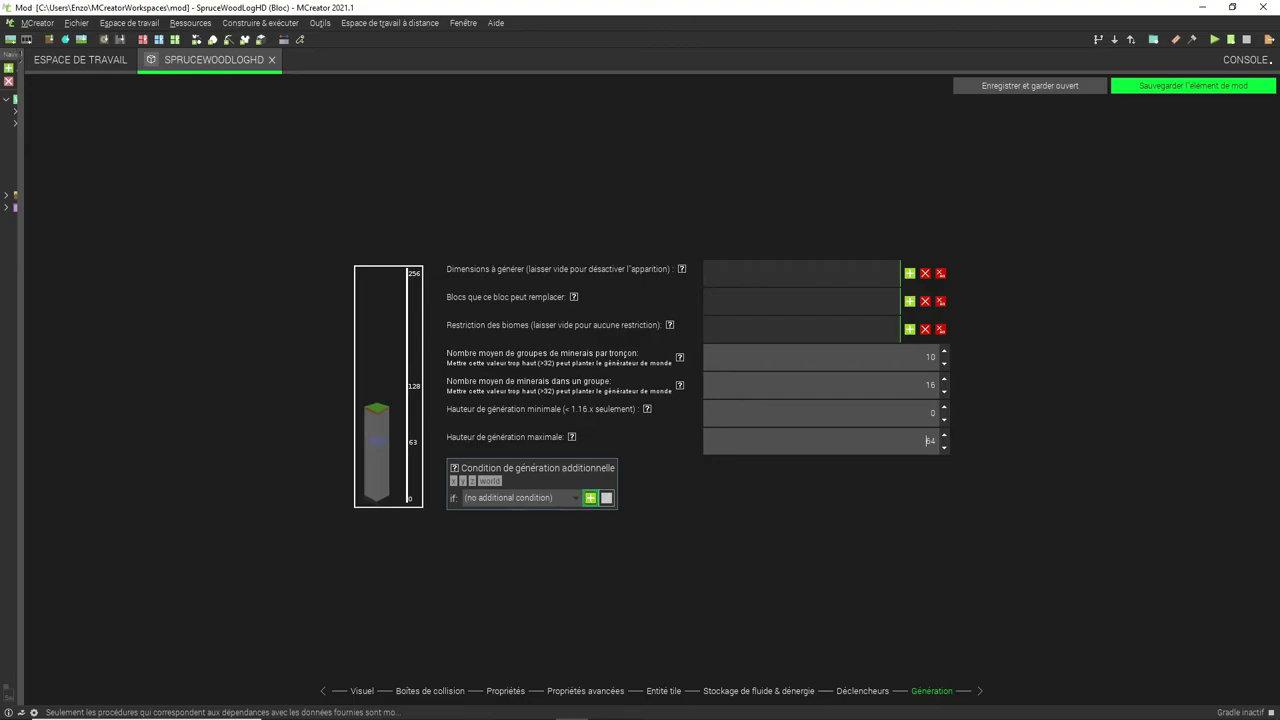
Save the SpruceWoodLogHD mod element and launch the Minecraft test client
left_click(1193, 85)
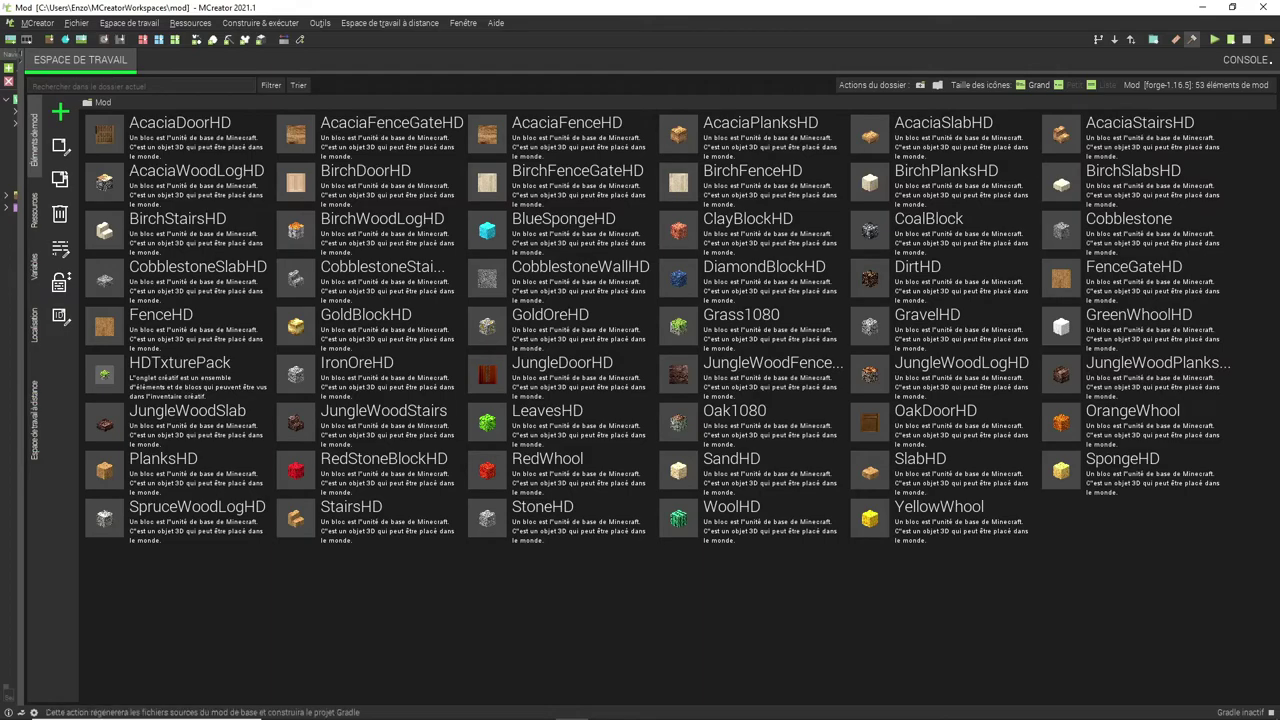
left_click(1215, 40)
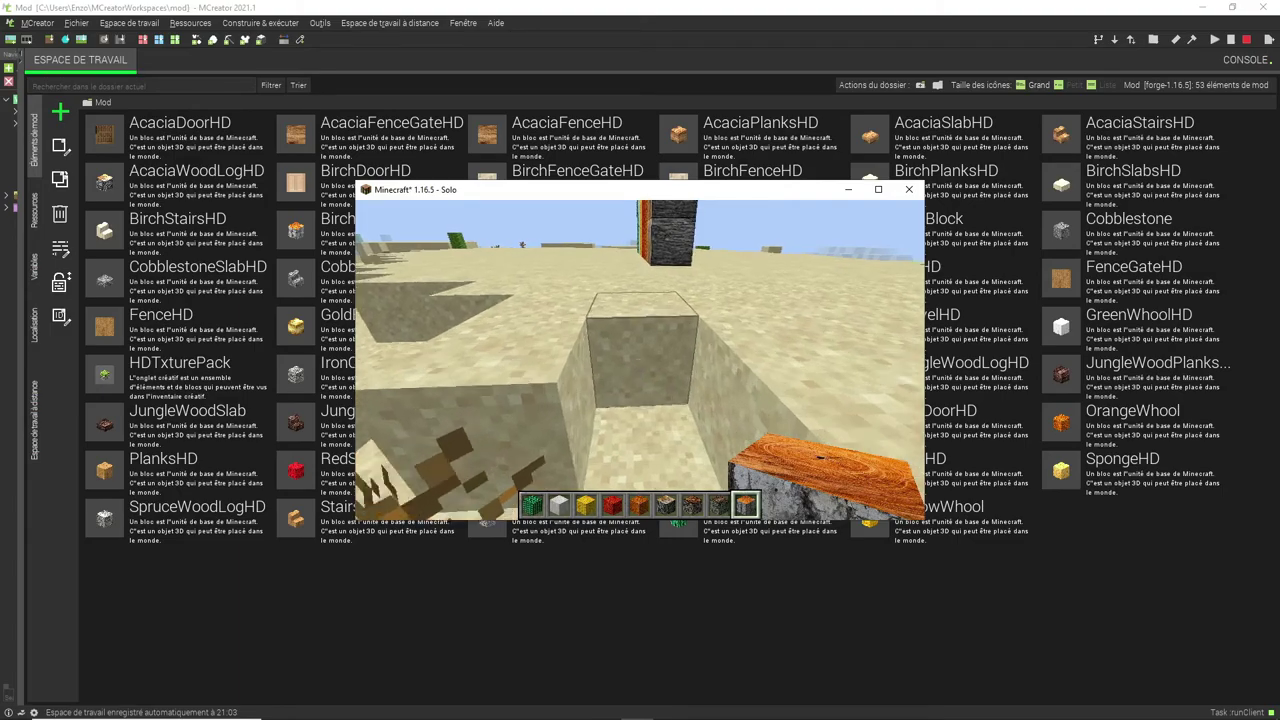
Walk through the Minecraft test world, breaking sand blocks and placing the held block
key("w")
left_click(640, 359)
left_click(640, 359)
left_click(640, 359)
key("e")
key("e")
right_click(640, 359)
left_click(640, 359)
Put a Spruce Wood Log HD from the HD Mod creative items into the first slot of the emptied hotbar
key("e")
left_click(750, 466)
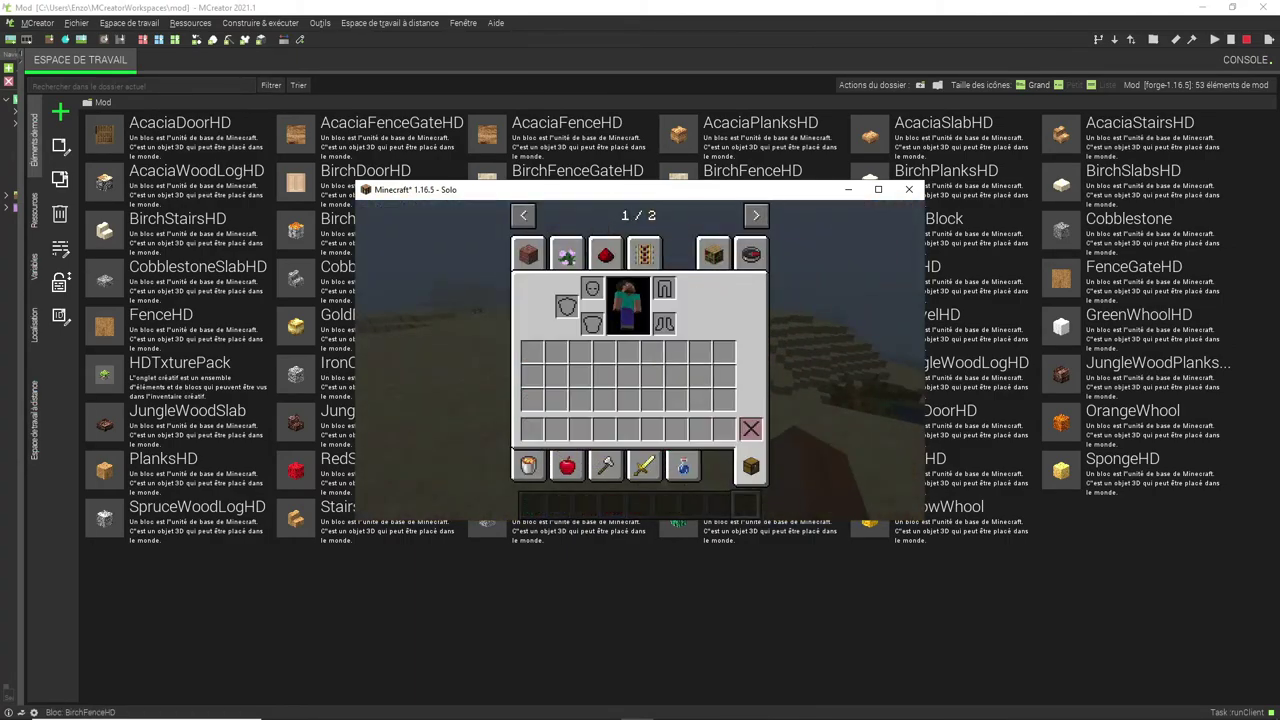
left_click(756, 215)
left_click(528, 254)
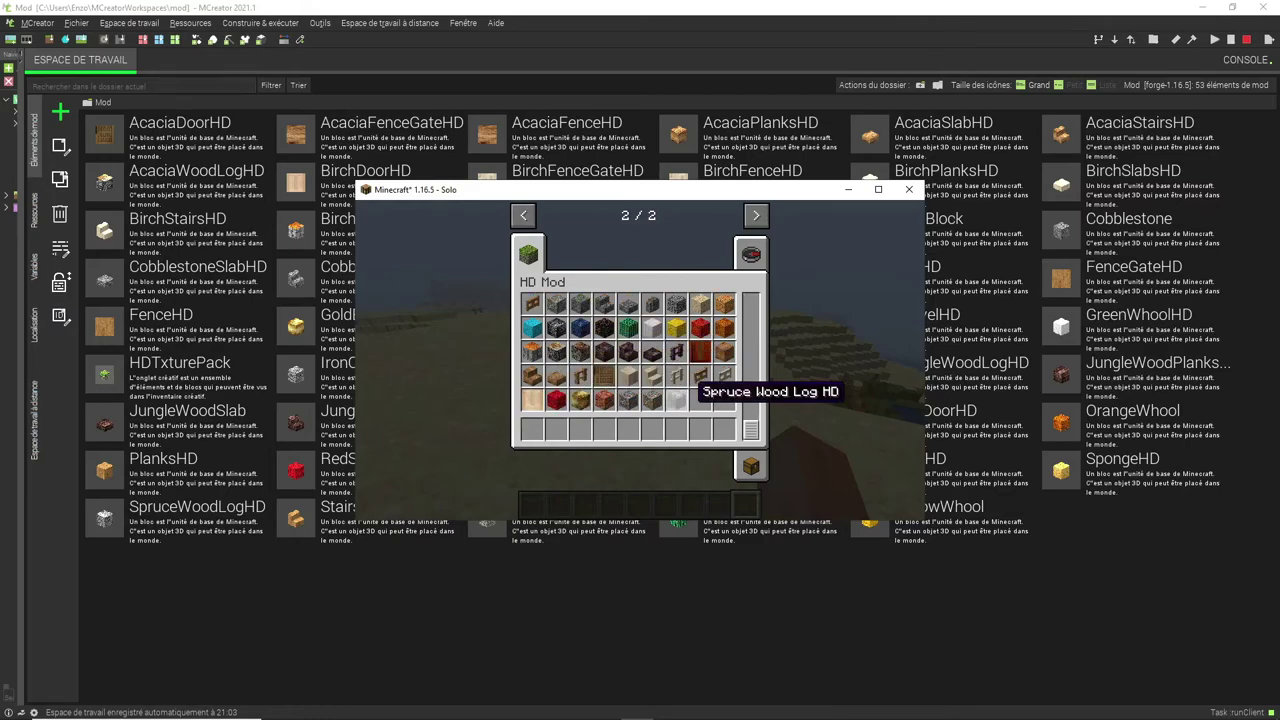
left_click(535, 434)
key("e")
Place a Spruce Wood Log HD block on the sand and step back to inspect its textures
scroll(640, 359, "down", 1)
right_click(640, 359)
key("s")
scroll(640, 359, "down", 1)
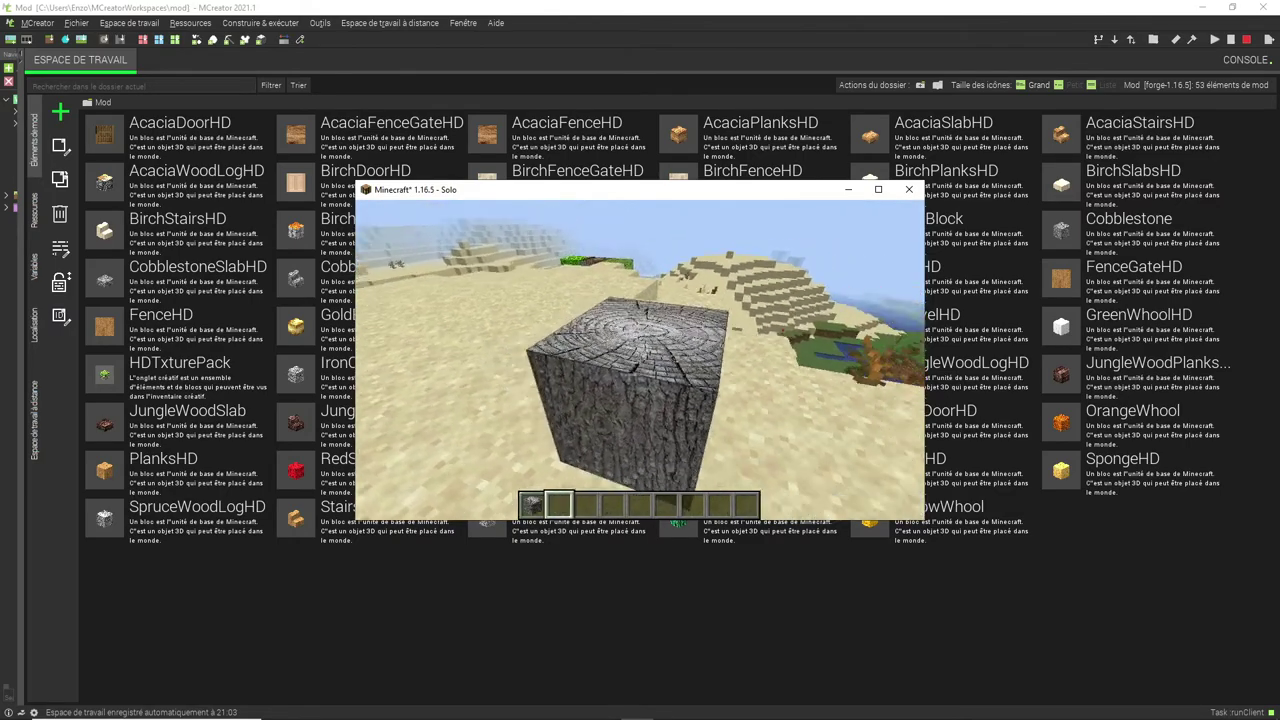
Put a white bed in the second hotbar slot and try placing and breaking blocks beside the log
middle_click(640, 359)
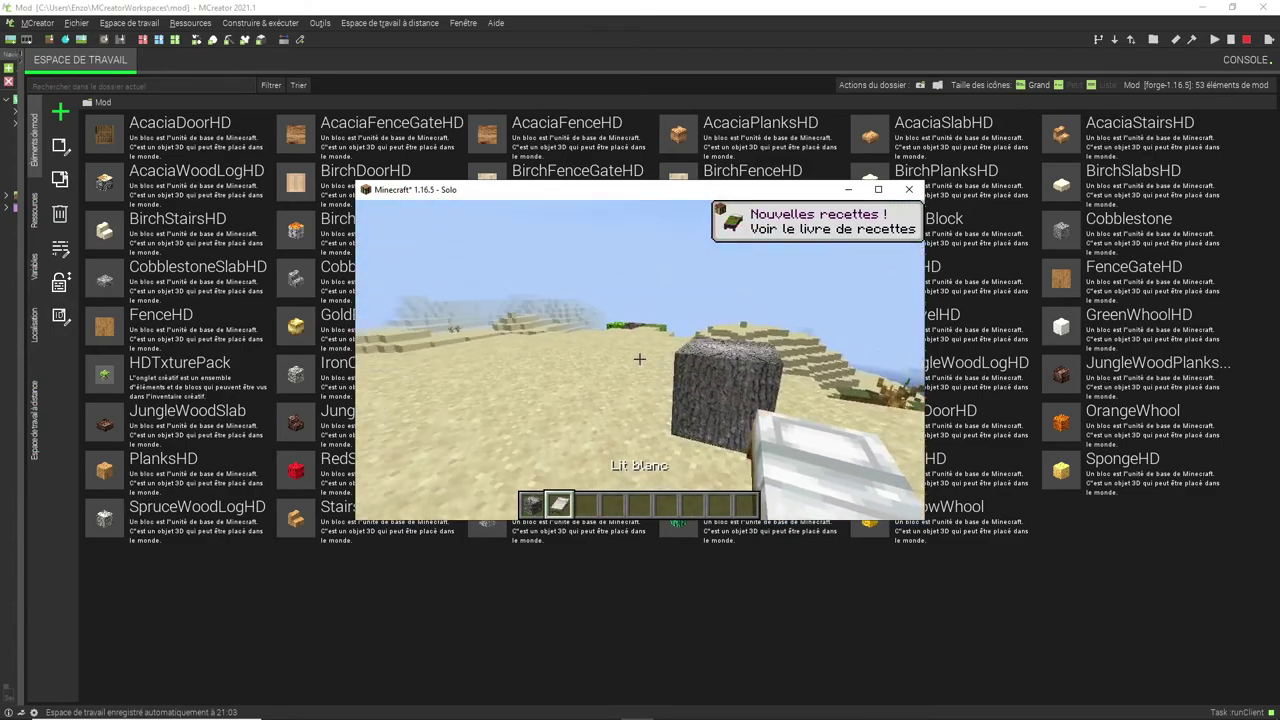
right_click(639, 360)
left_click(639, 360)
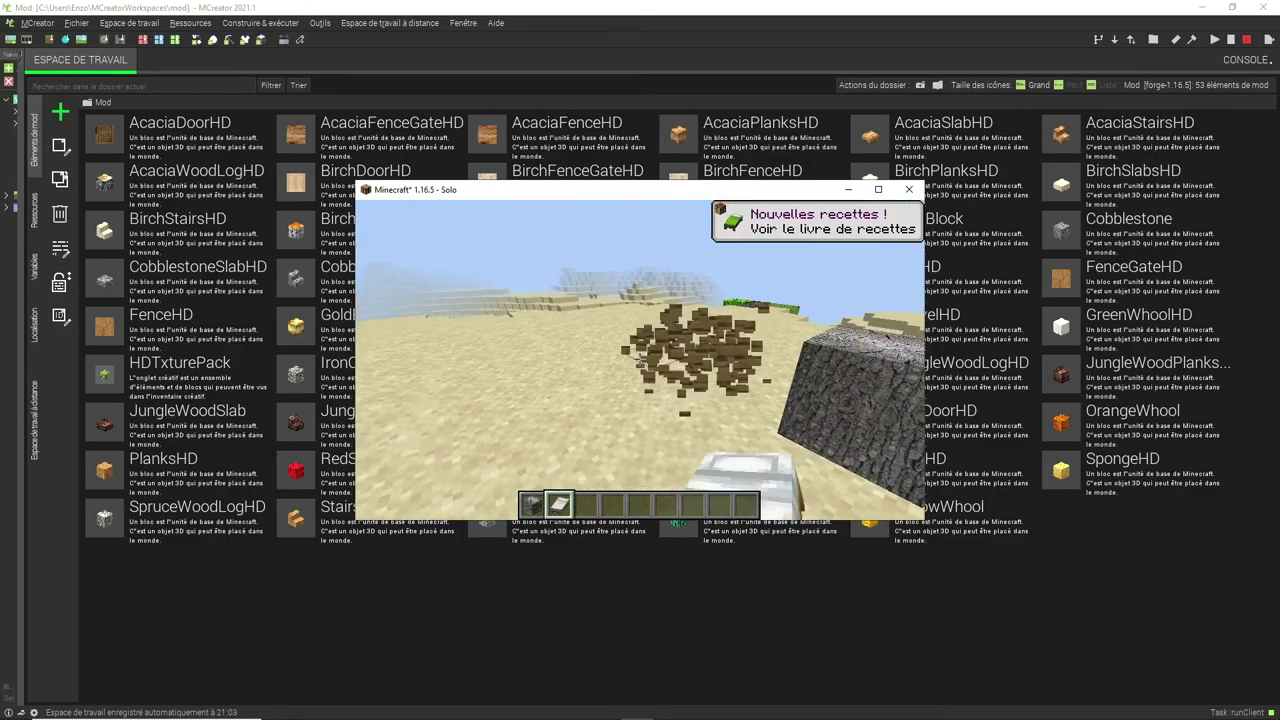
key("3")
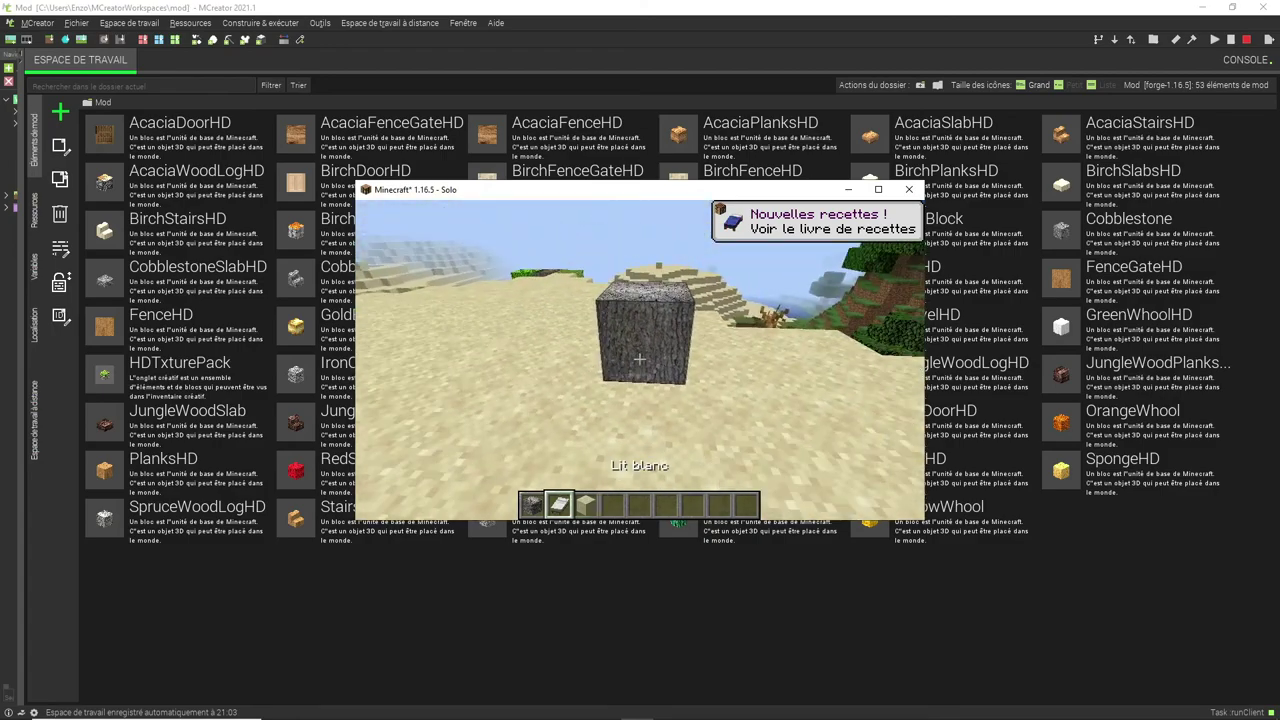
Place more Spruce Wood Log HD blocks in a row in different orientations and break some of them
key("1")
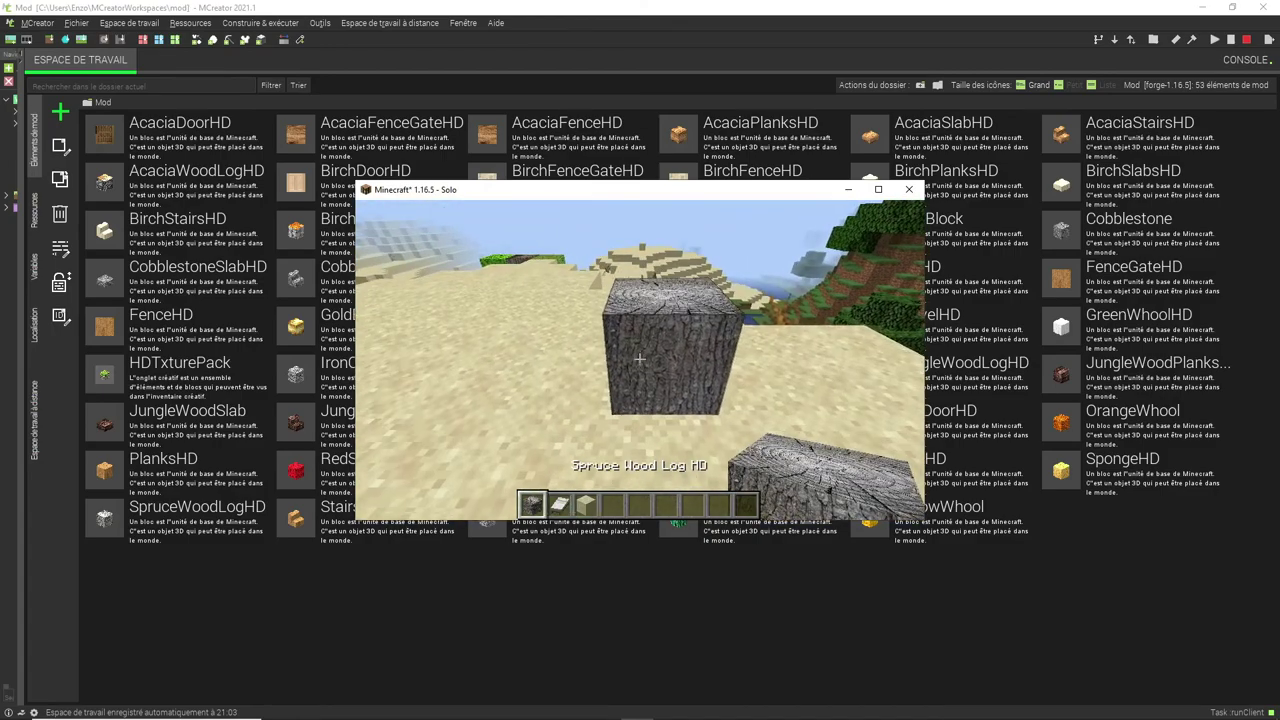
key("e")
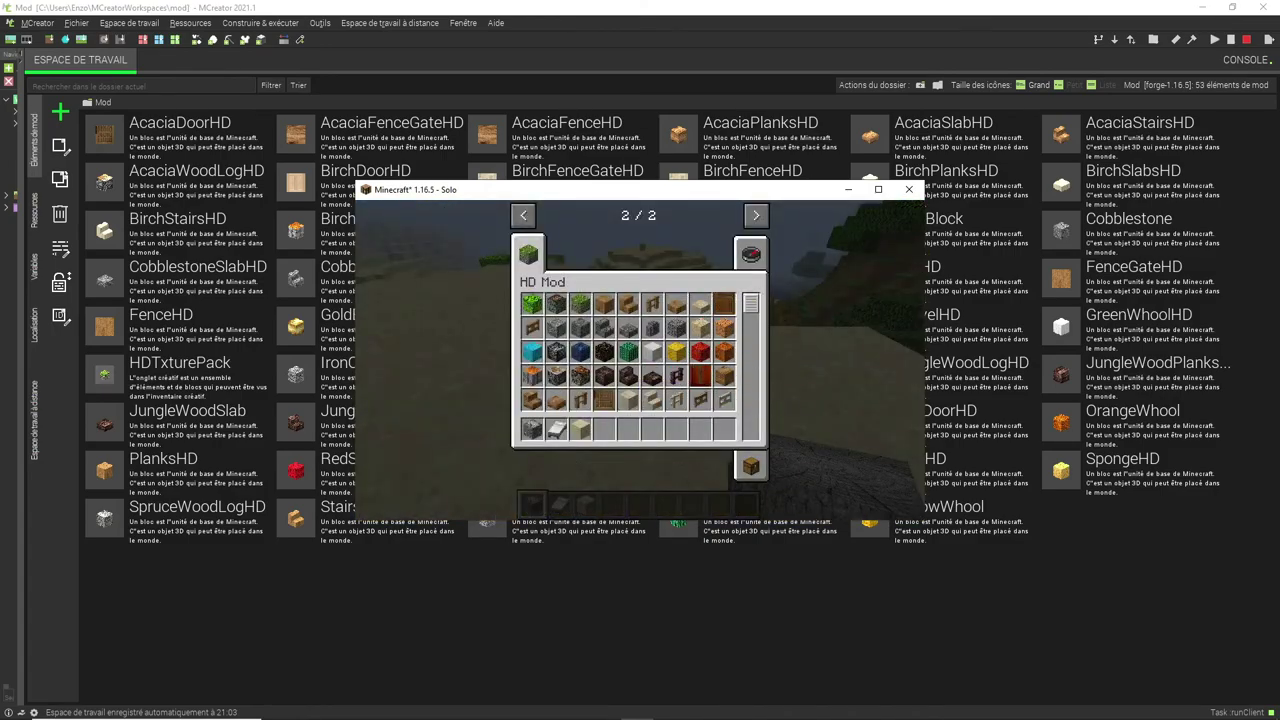
key("e")
right_click(640, 359)
left_click(640, 359)
right_click(640, 359)
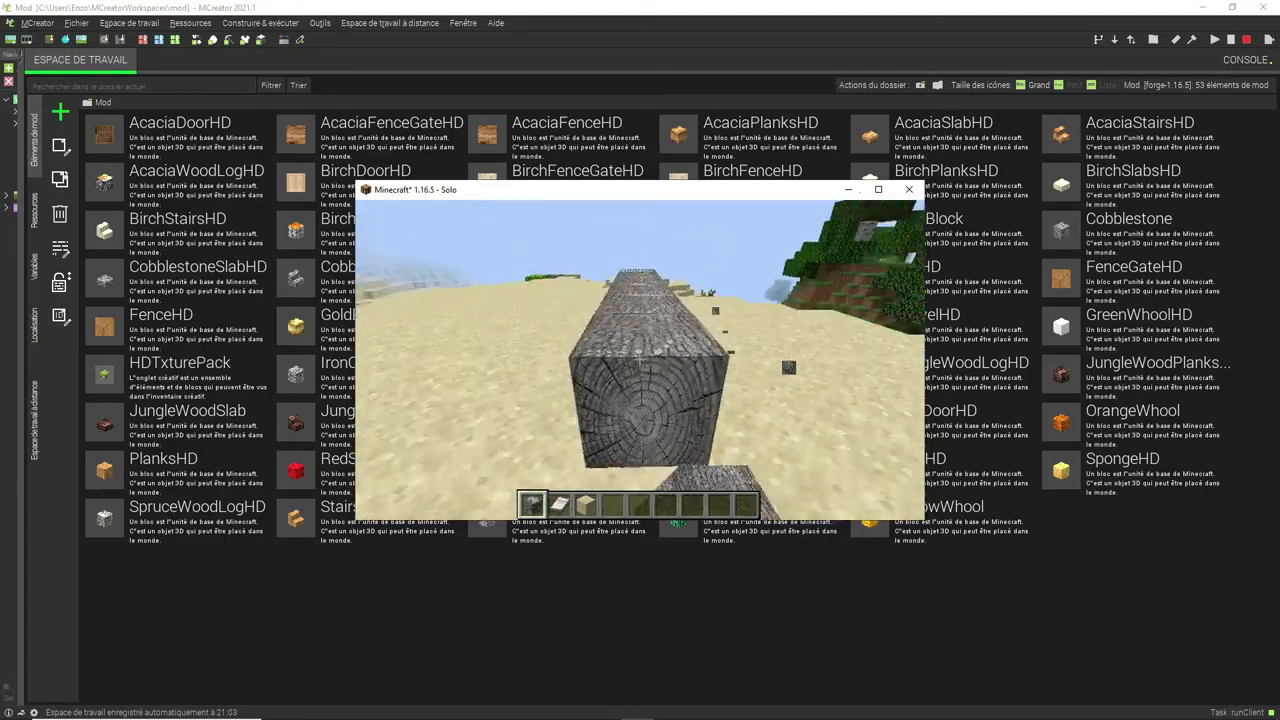
left_click(640, 358)
left_click(640, 358)
Search the creative items for "net" and put a netherite axe in the fourth hotbar slot
key("e")
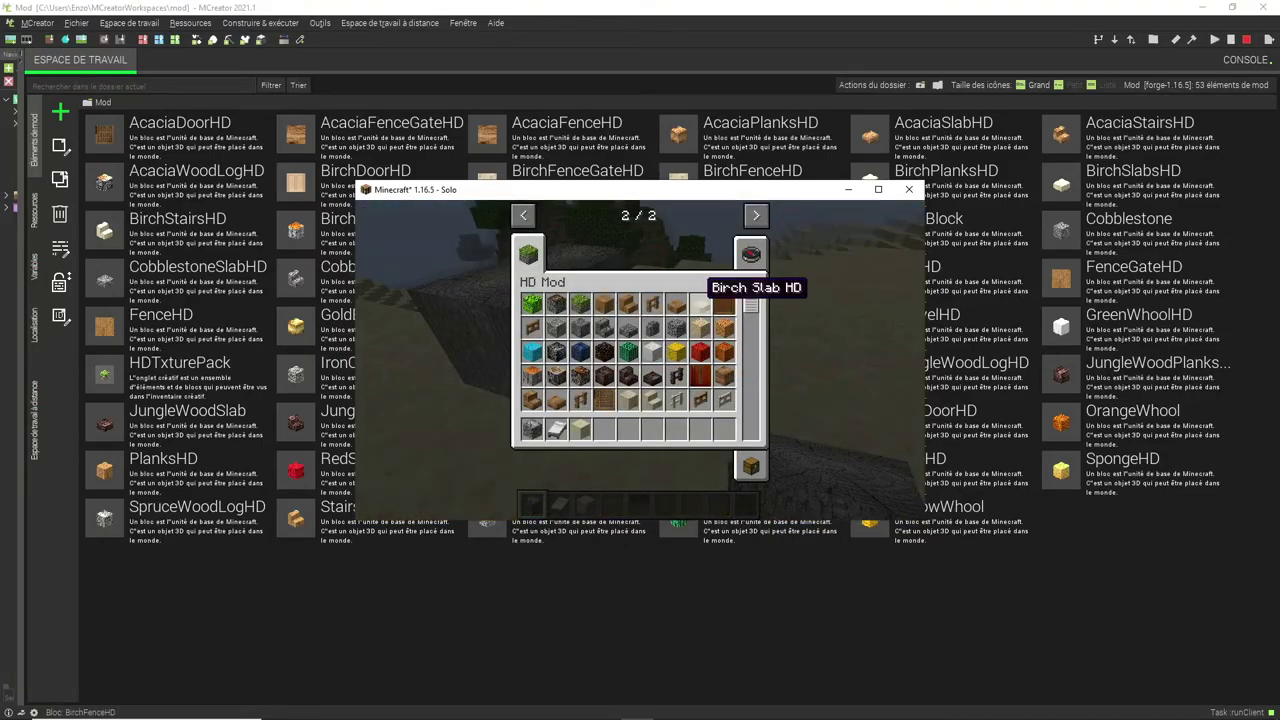
left_click(751, 253)
type("net")
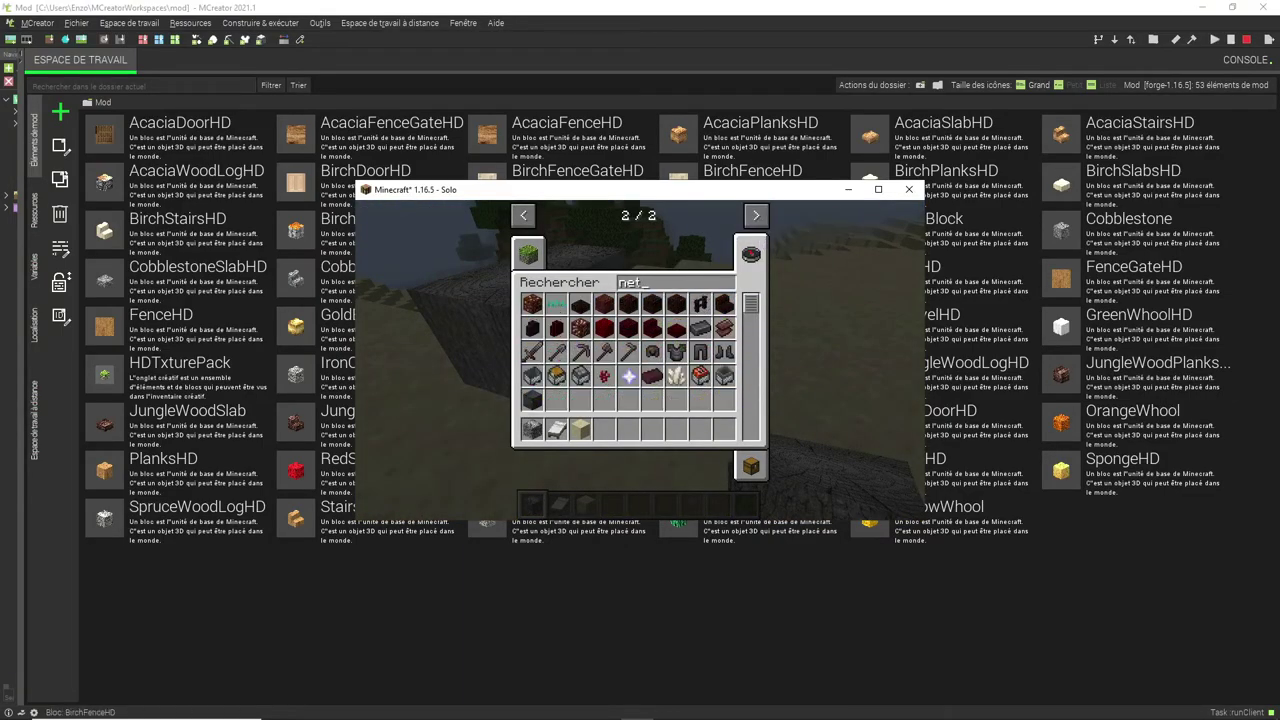
left_click(604, 352)
left_click(604, 428)
key("Escape")
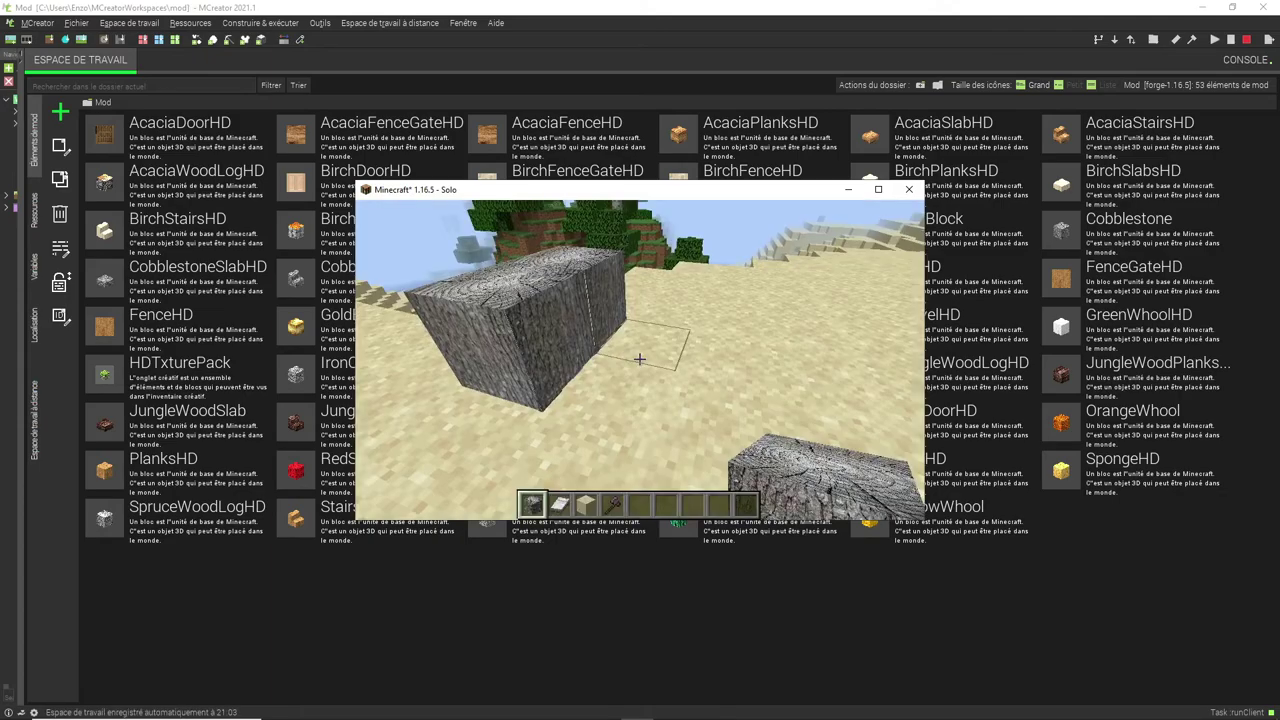
Break a log, select the netherite axe, and switch the game mode to Survival
left_click(640, 360)
key("4")
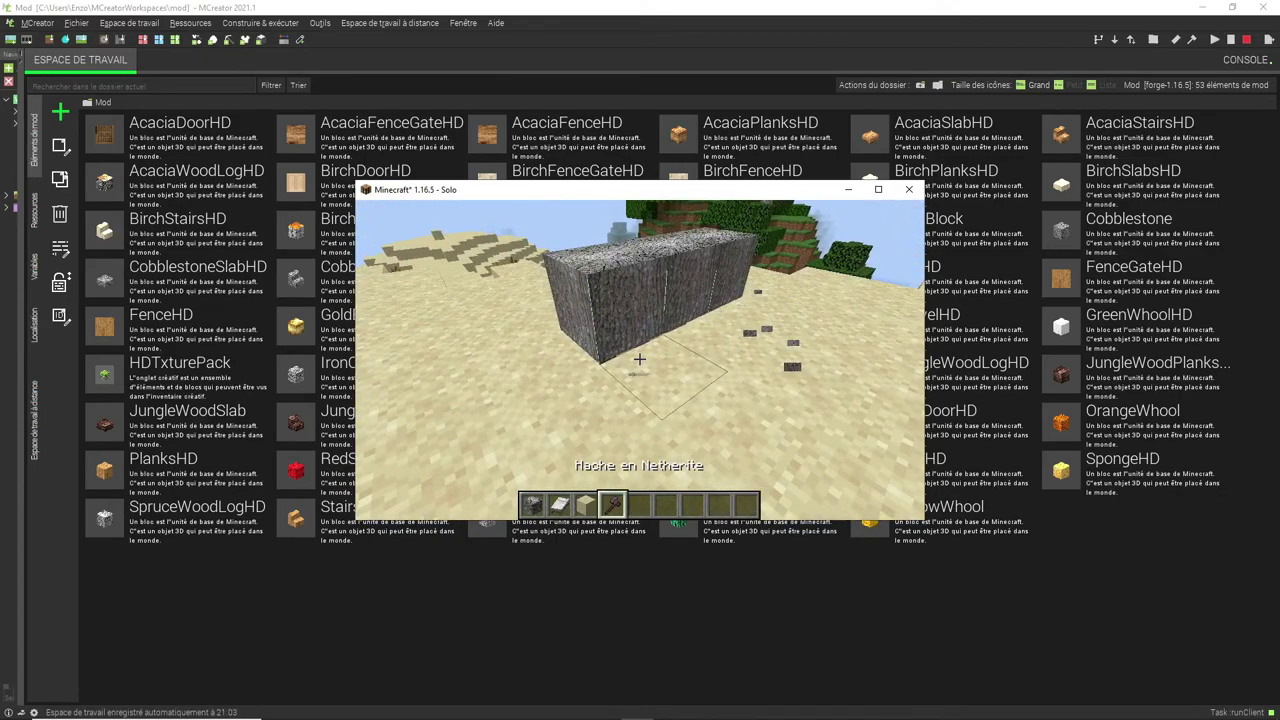
key("Return")
Test mining a Spruce Wood Log HD block with an empty hand in Survival mode
key("5")
key("w")
key("s")
key("s")
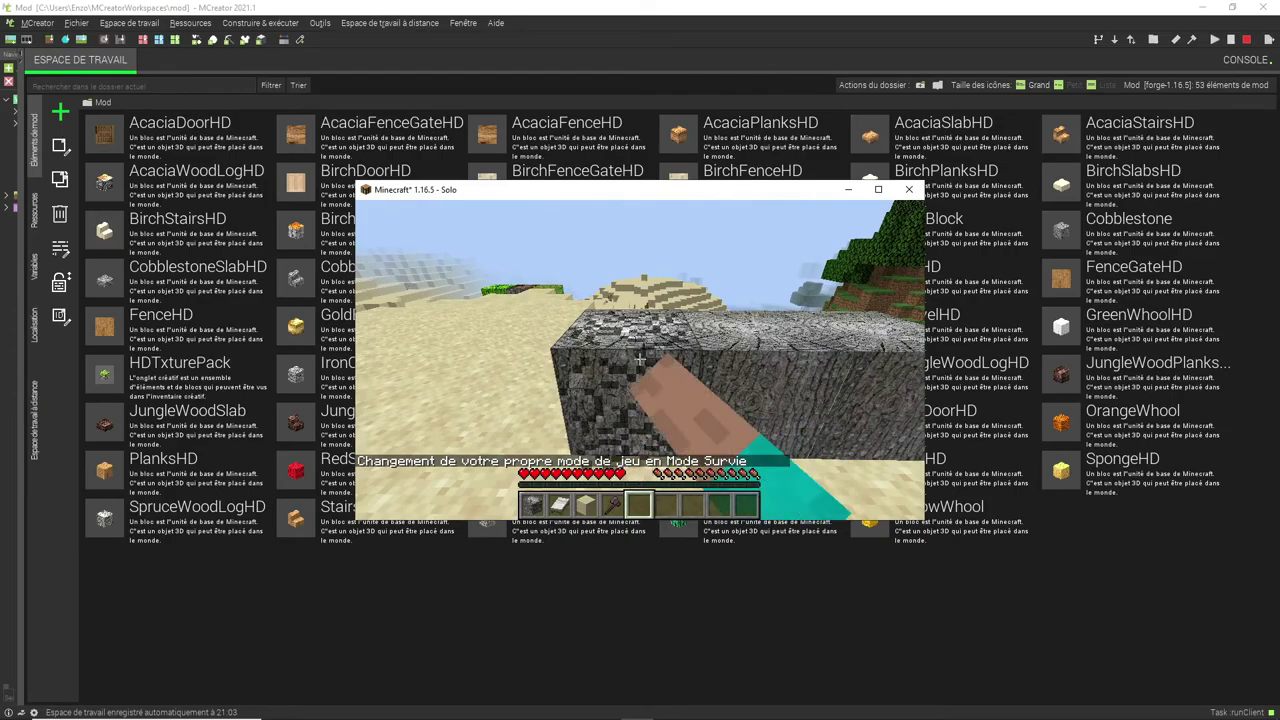
key("w")
key("s")
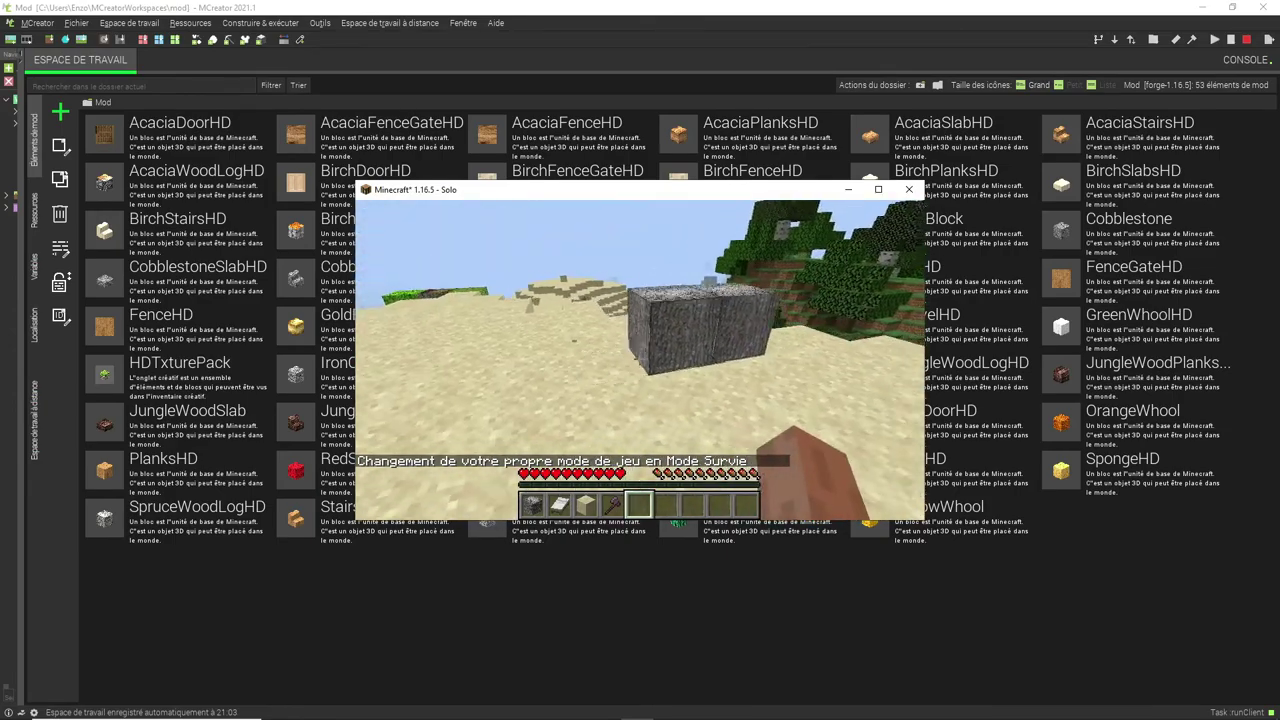
Mine a Spruce Wood Log HD block with the netherite axe and check the inventory for its drop
key("4")
left_click(640, 360)
key("w")
key("s")
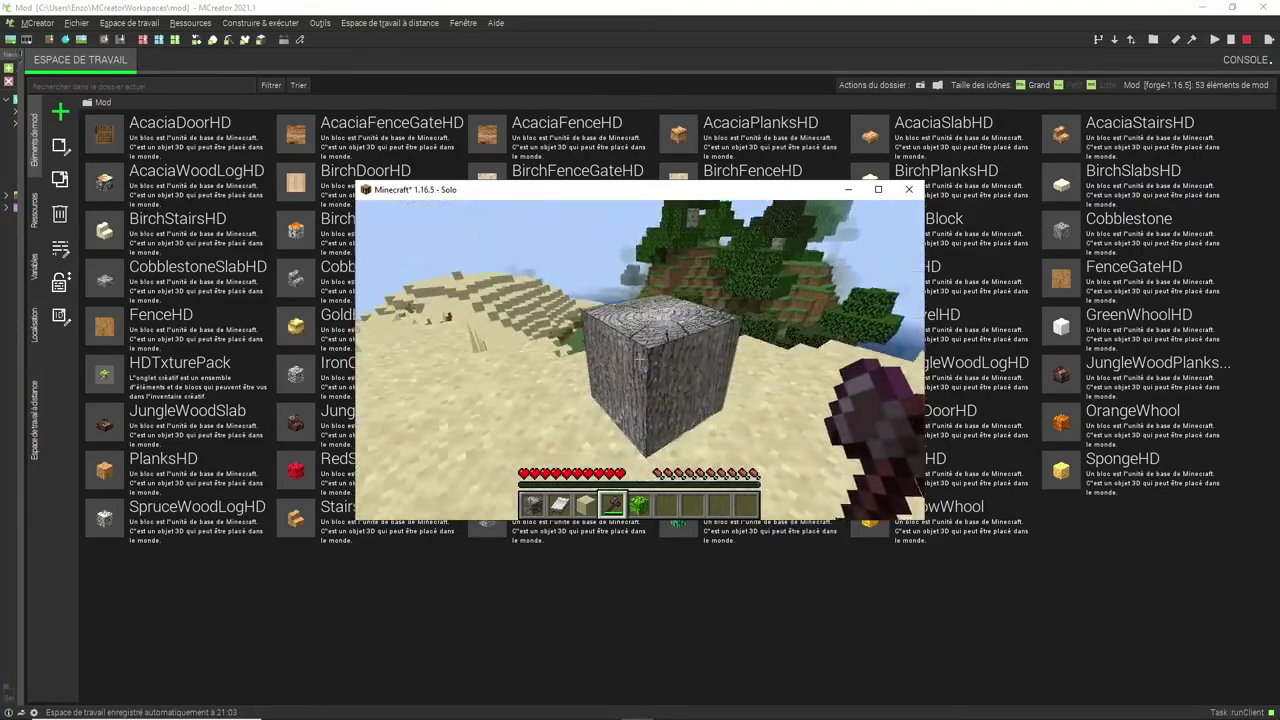
key("e")
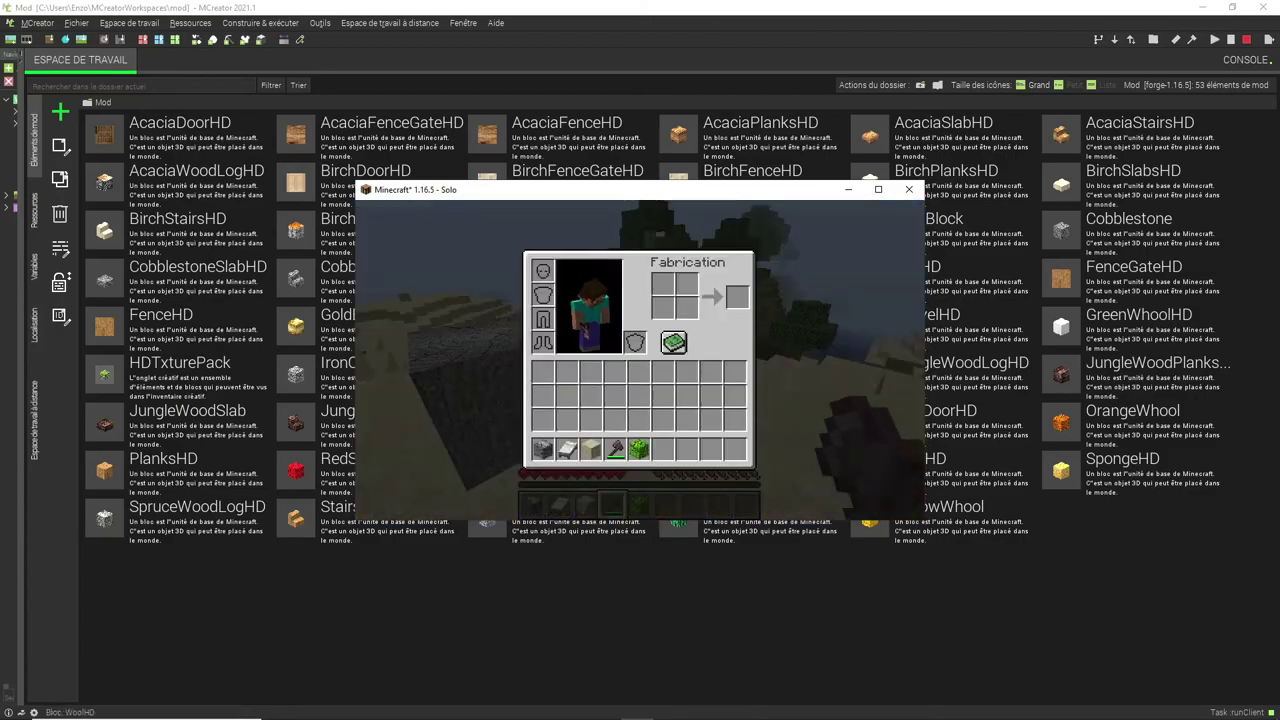
key("e")
Open the in-game chat for entering a command
key("t")
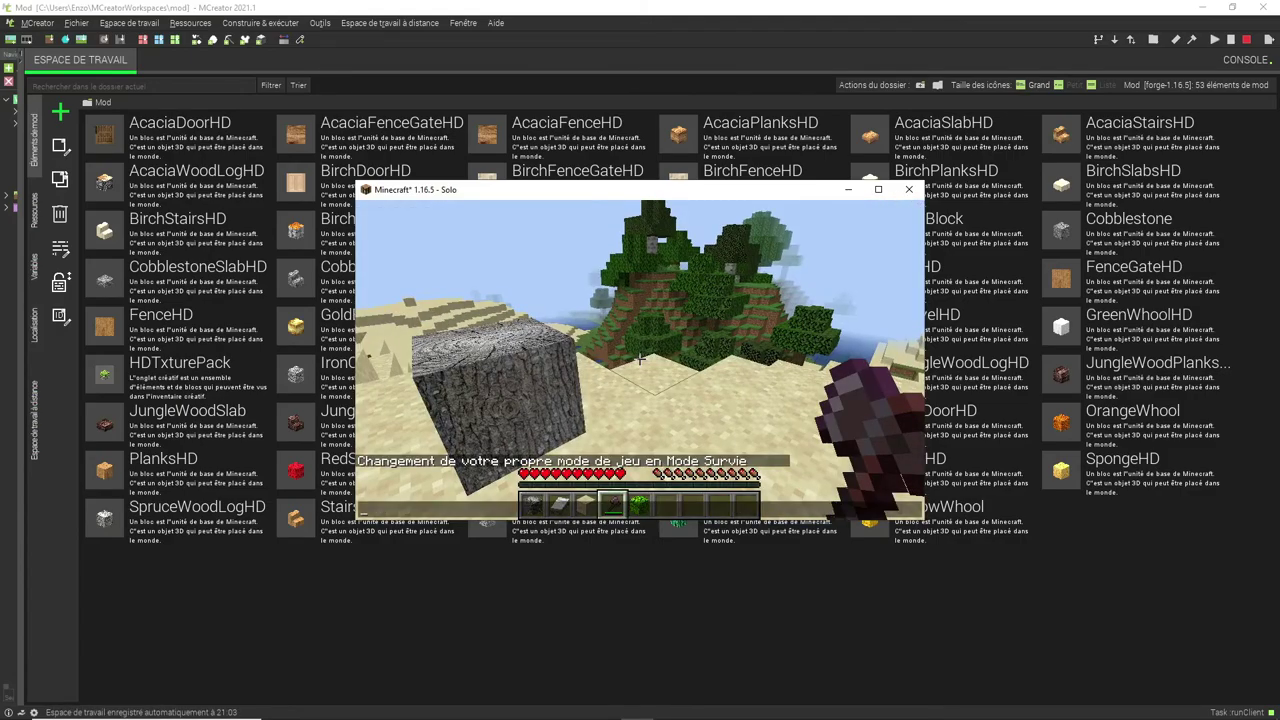